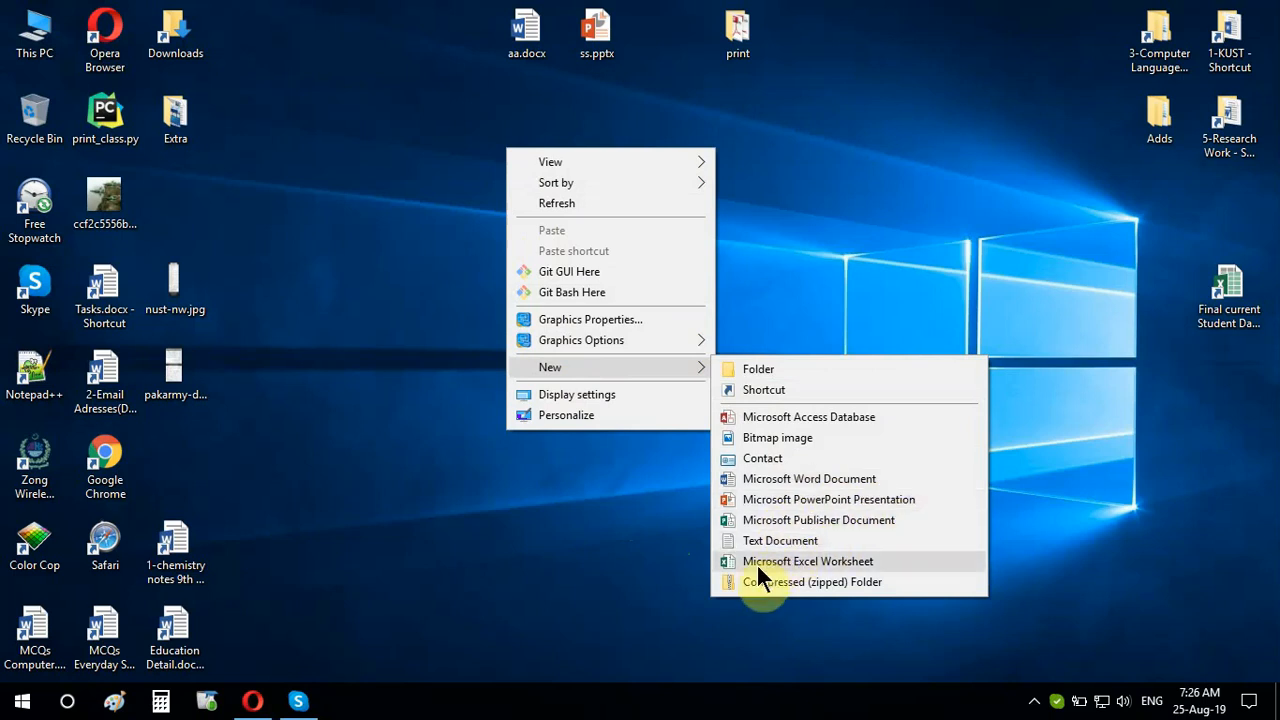
Create a new Excel worksheet on the desktop and name it 'aaa'
left_click(856, 561)
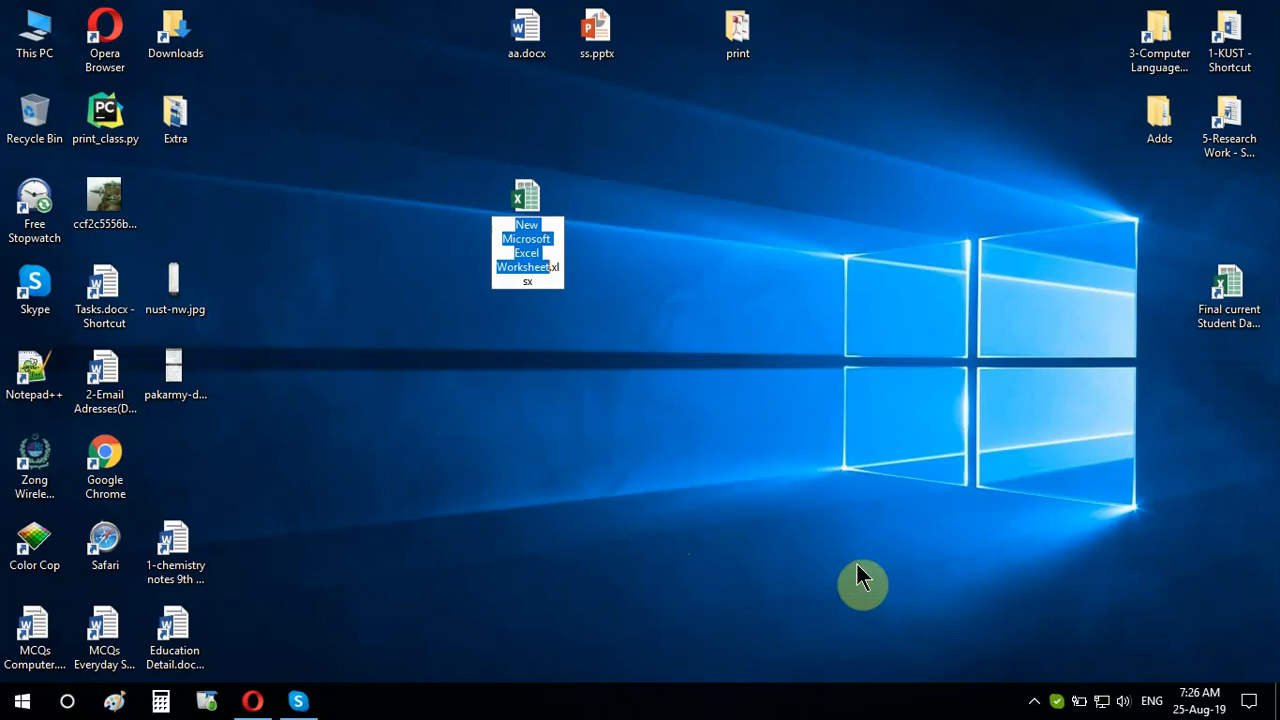
type("aa")
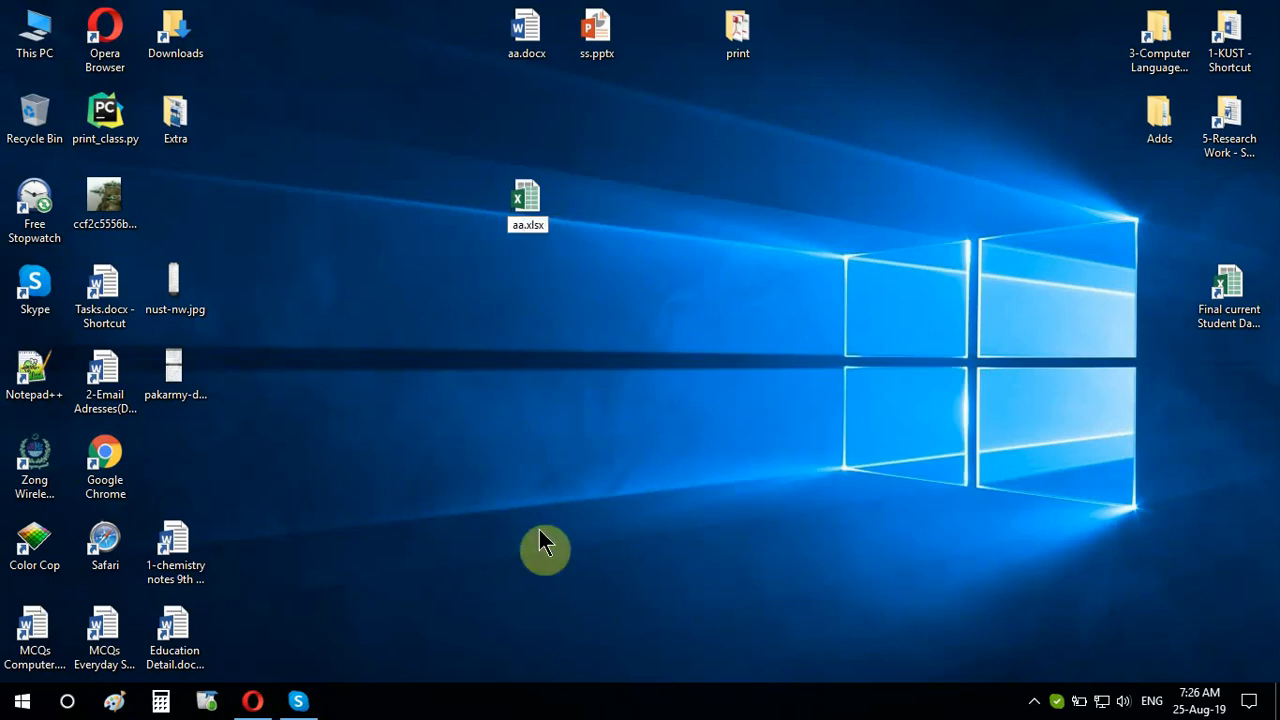
key("Return")
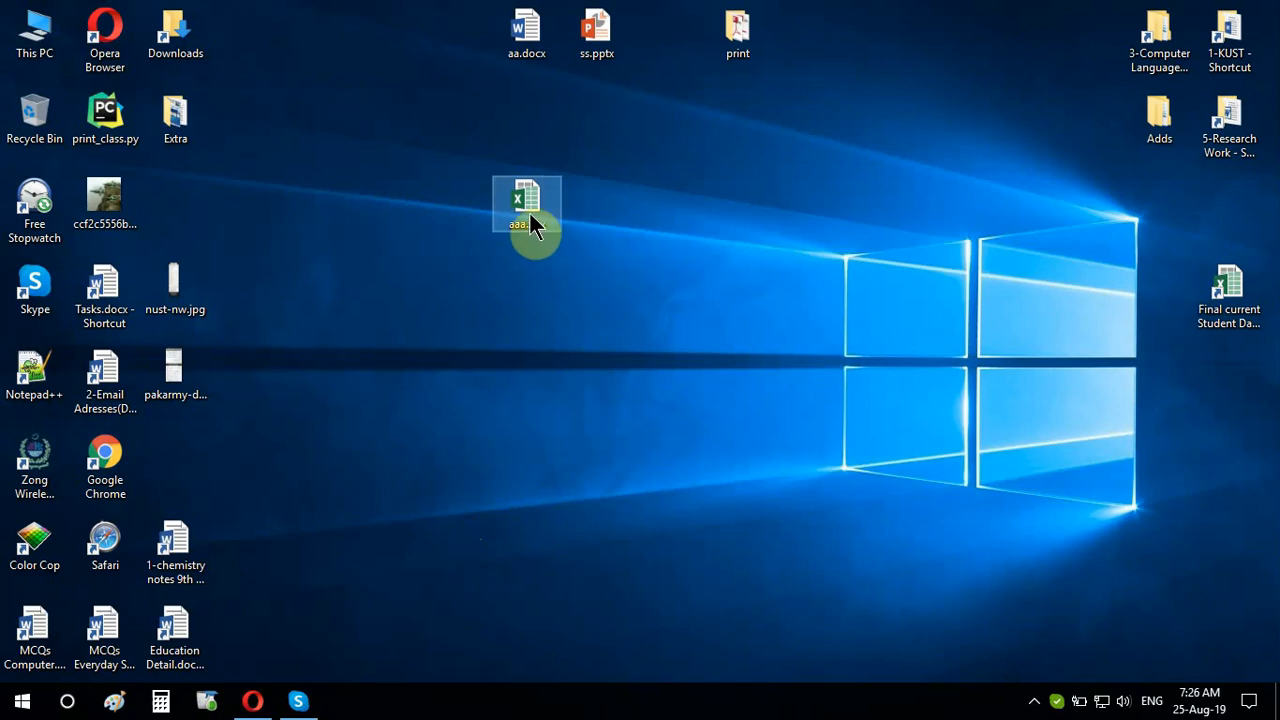
Open aaa.xlsx in Excel and select cells across Sheet1, ending on cell E5
double_click(533, 215)
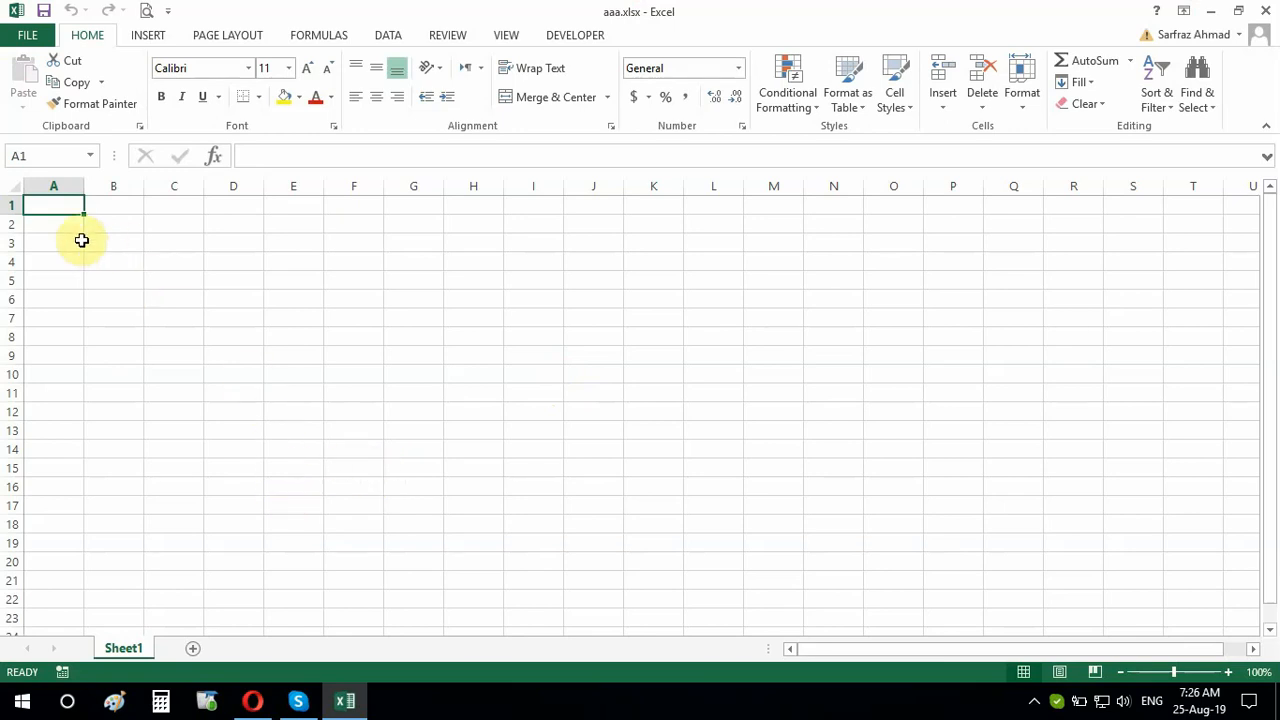
left_click_drag(63, 204, 63, 560)
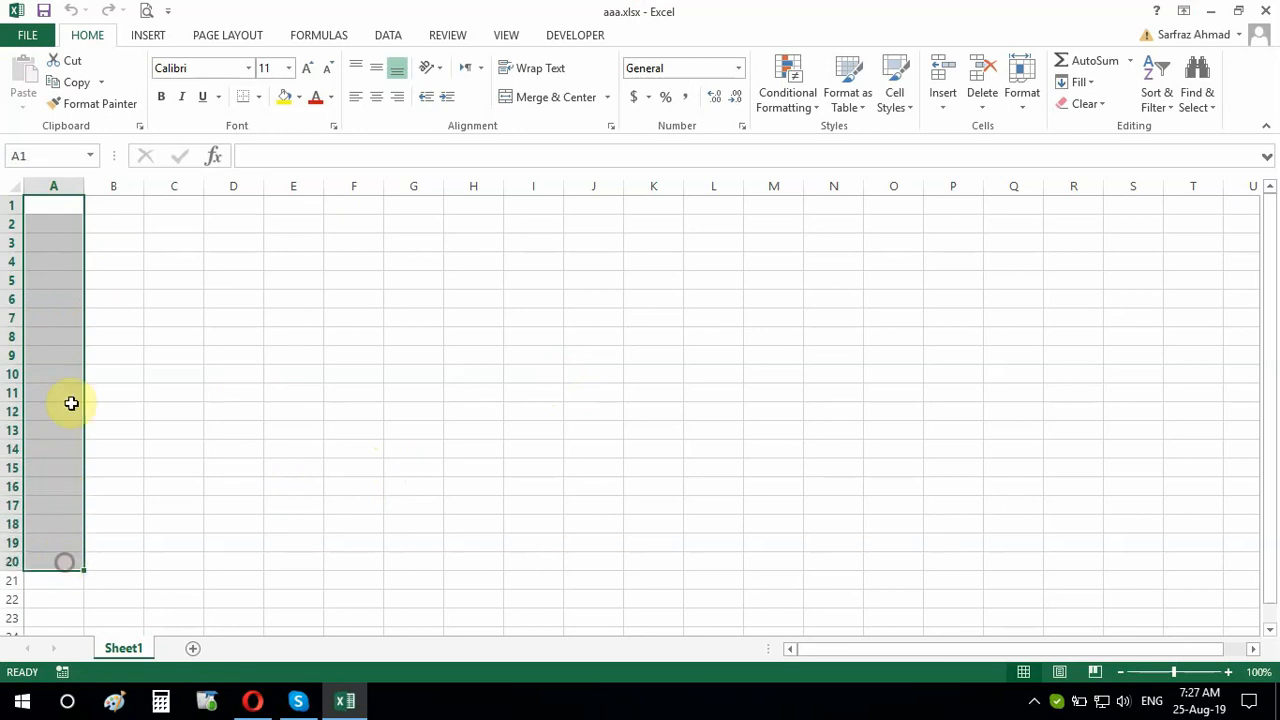
left_click_drag(70, 264, 655, 260)
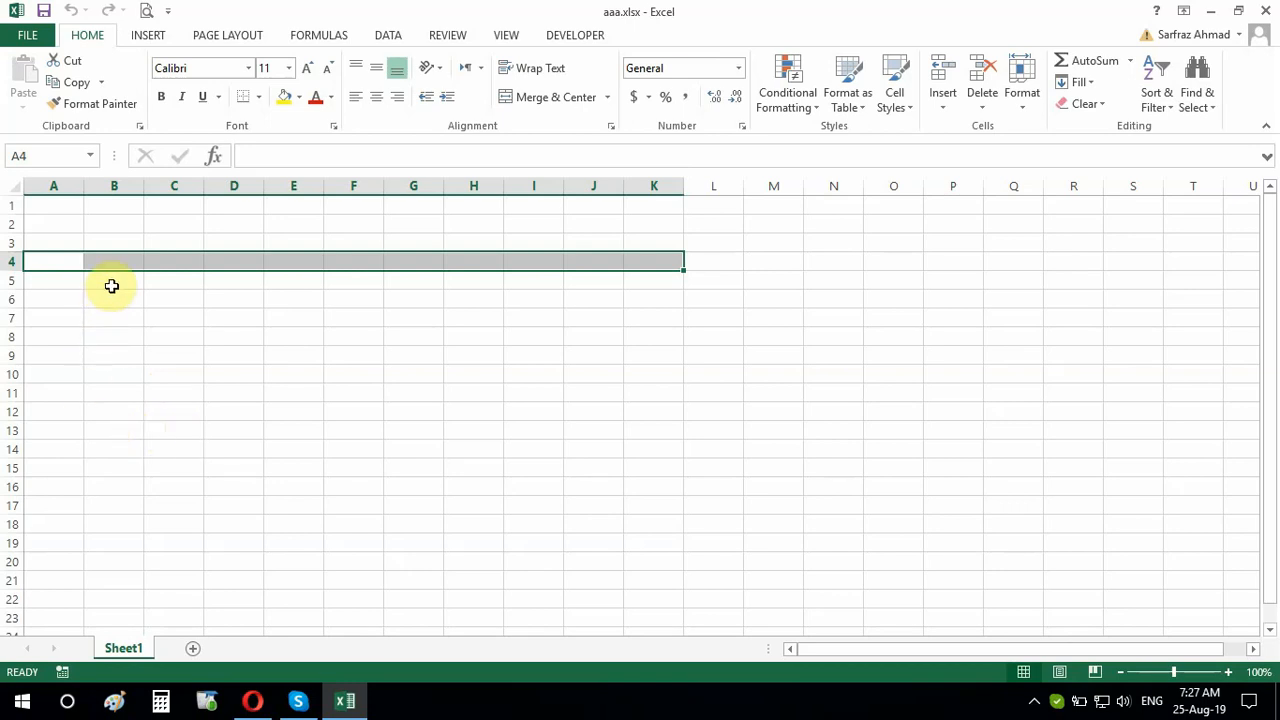
left_click(111, 280)
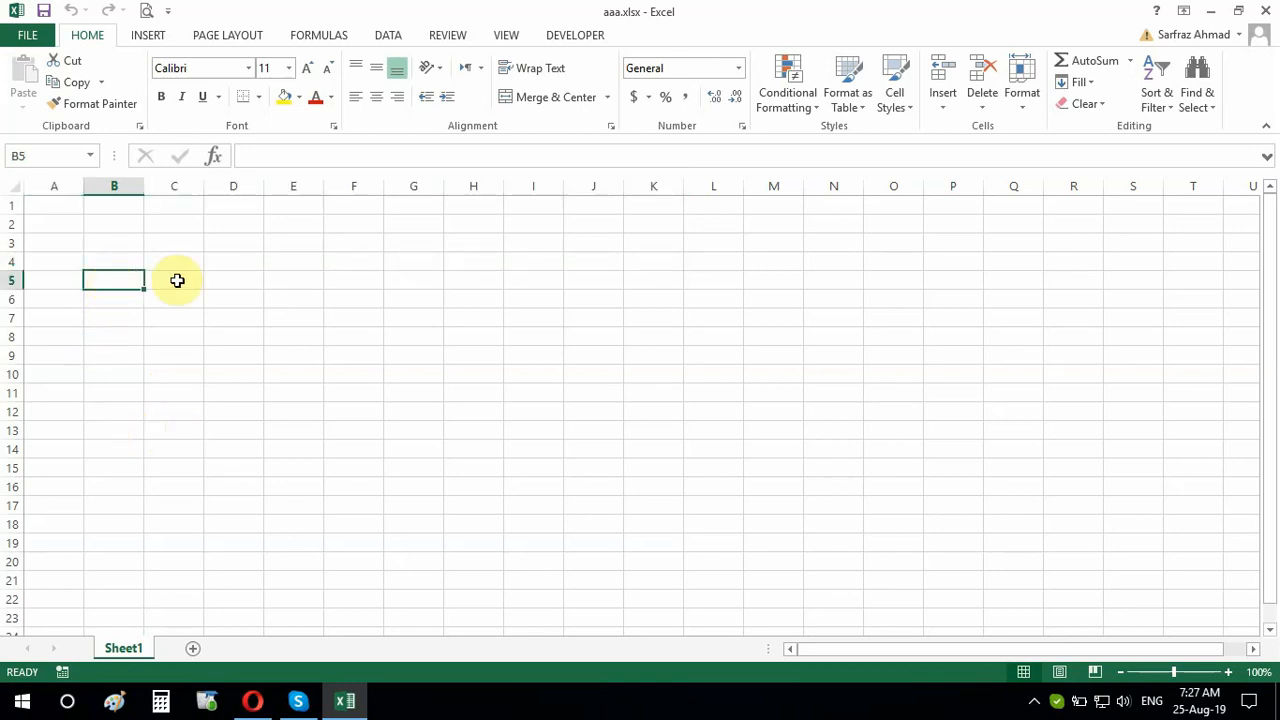
left_click(280, 280)
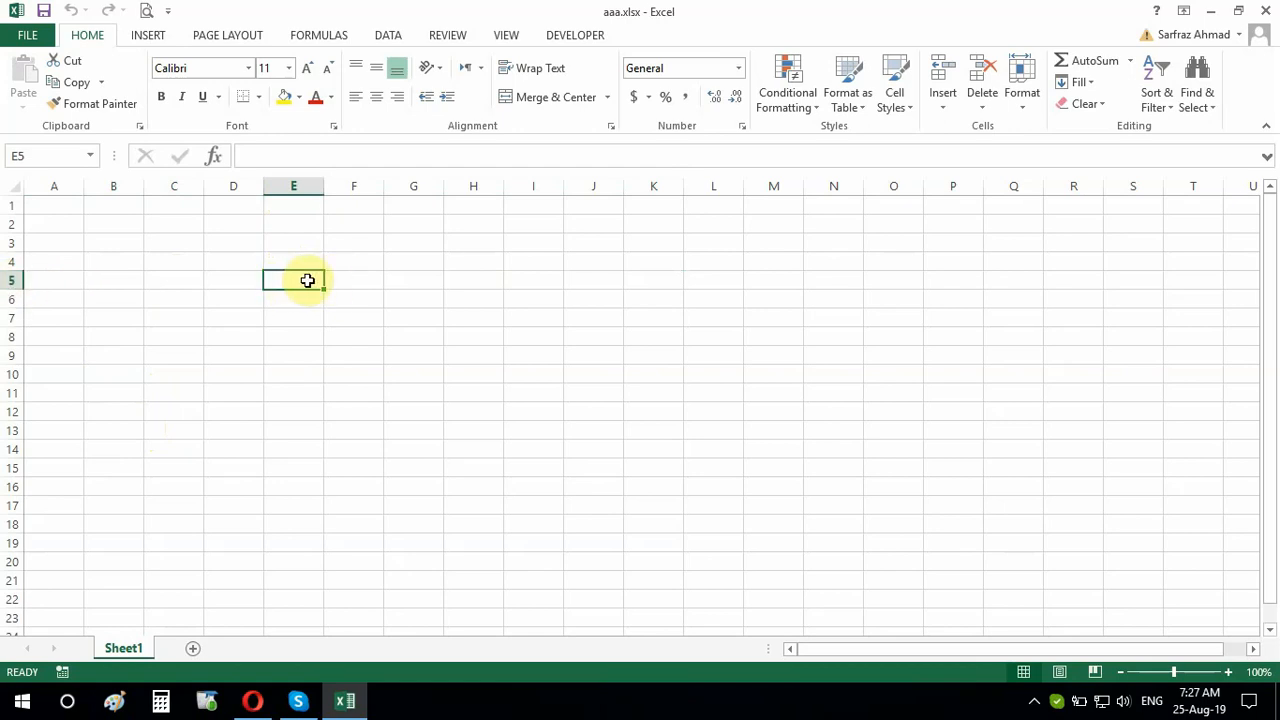
type("E%")
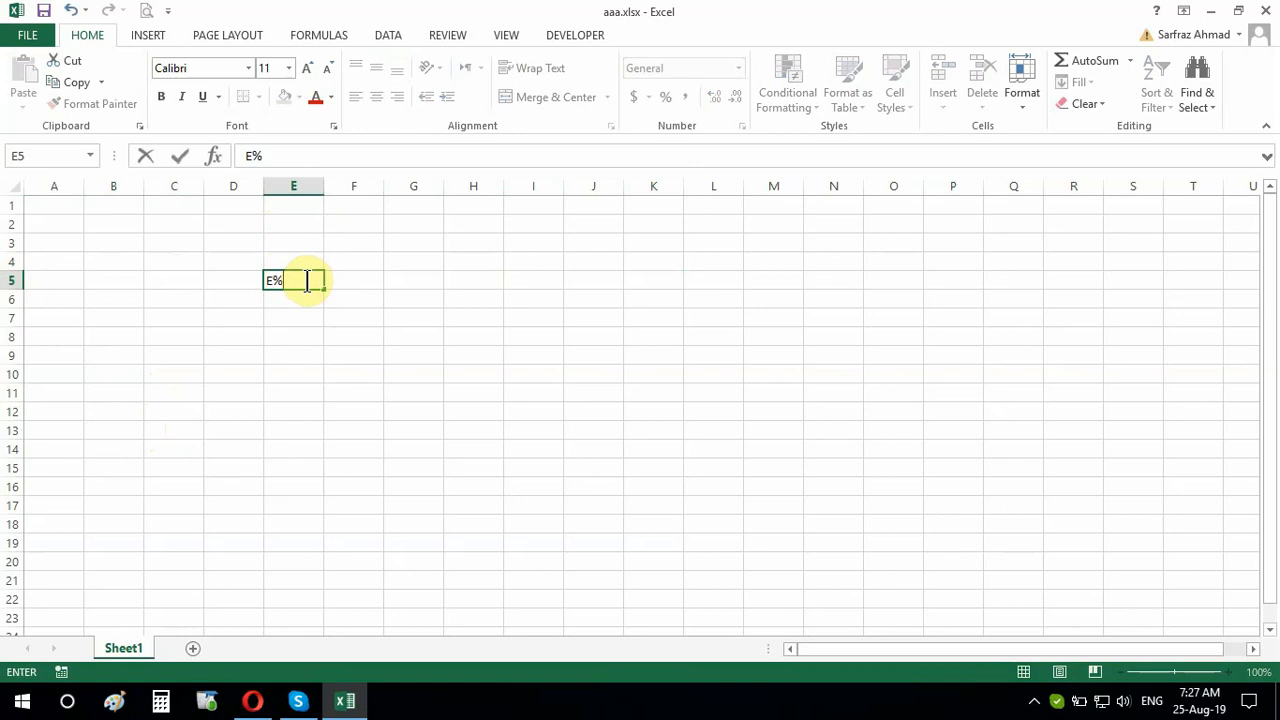
key("BackSpace")
type("5")
key("ctrl+Return")
left_click(316, 378)
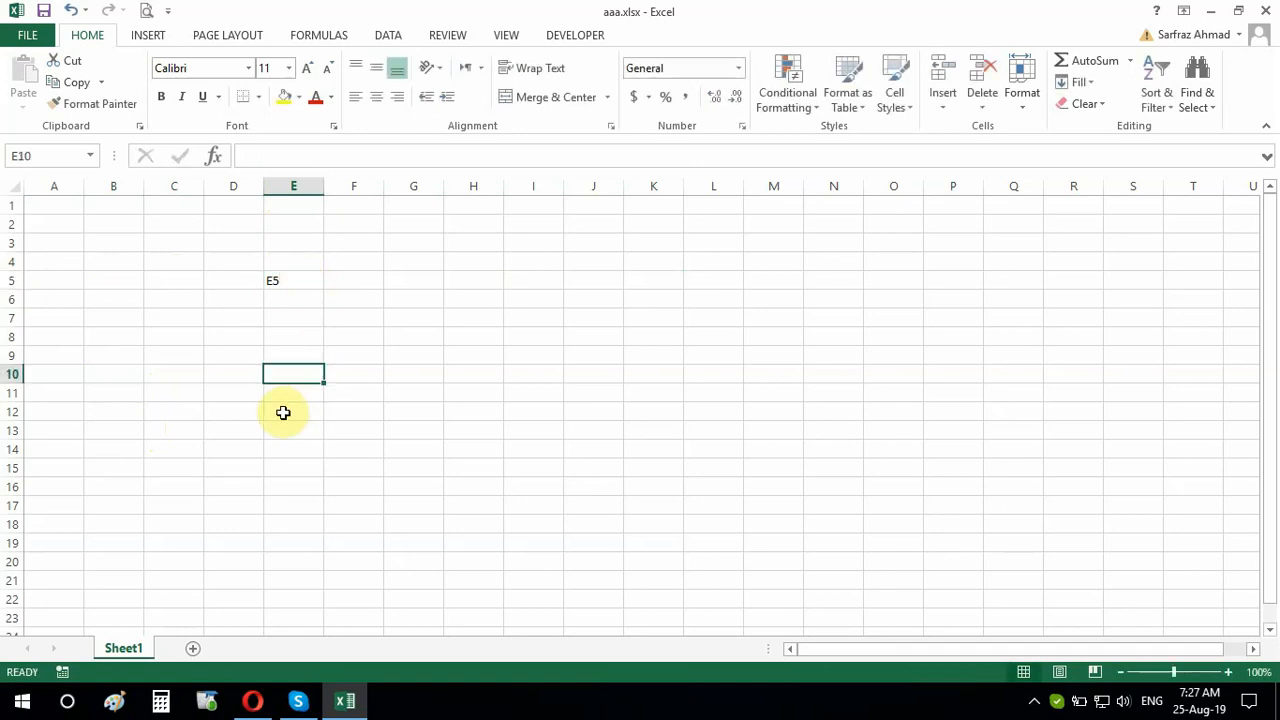
scroll(283, 413, "up", 3)
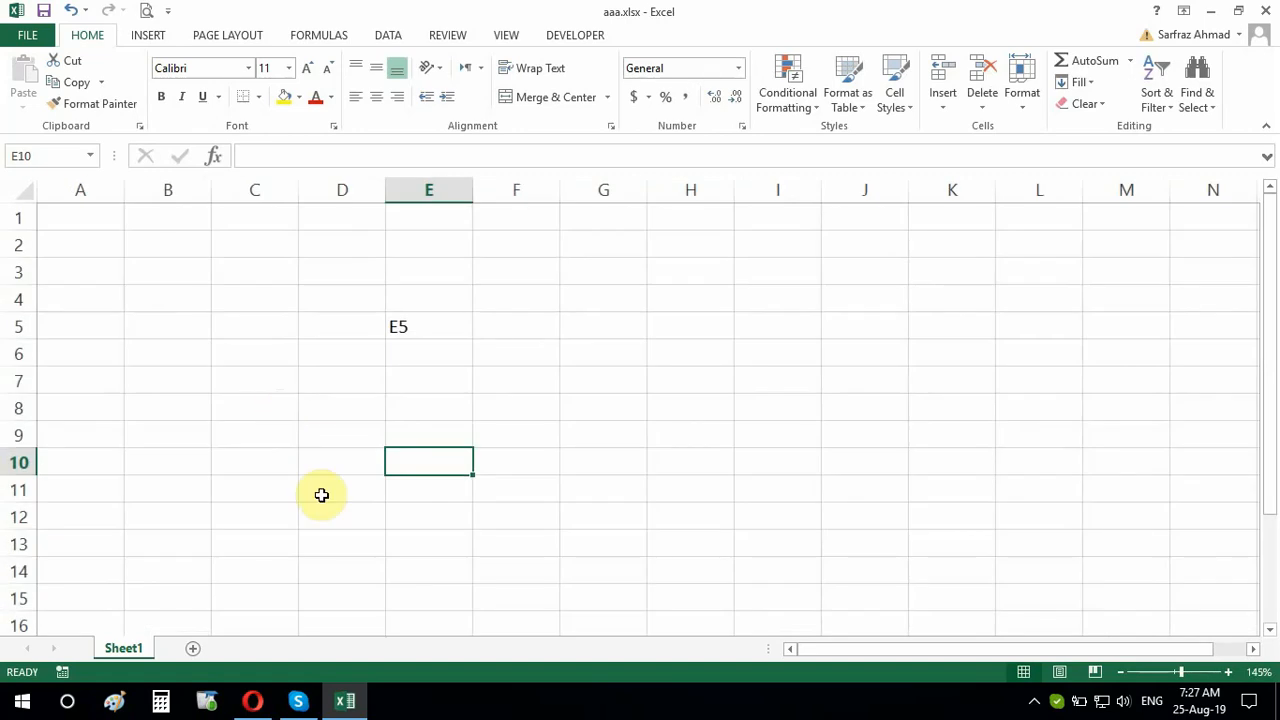
left_click(262, 442)
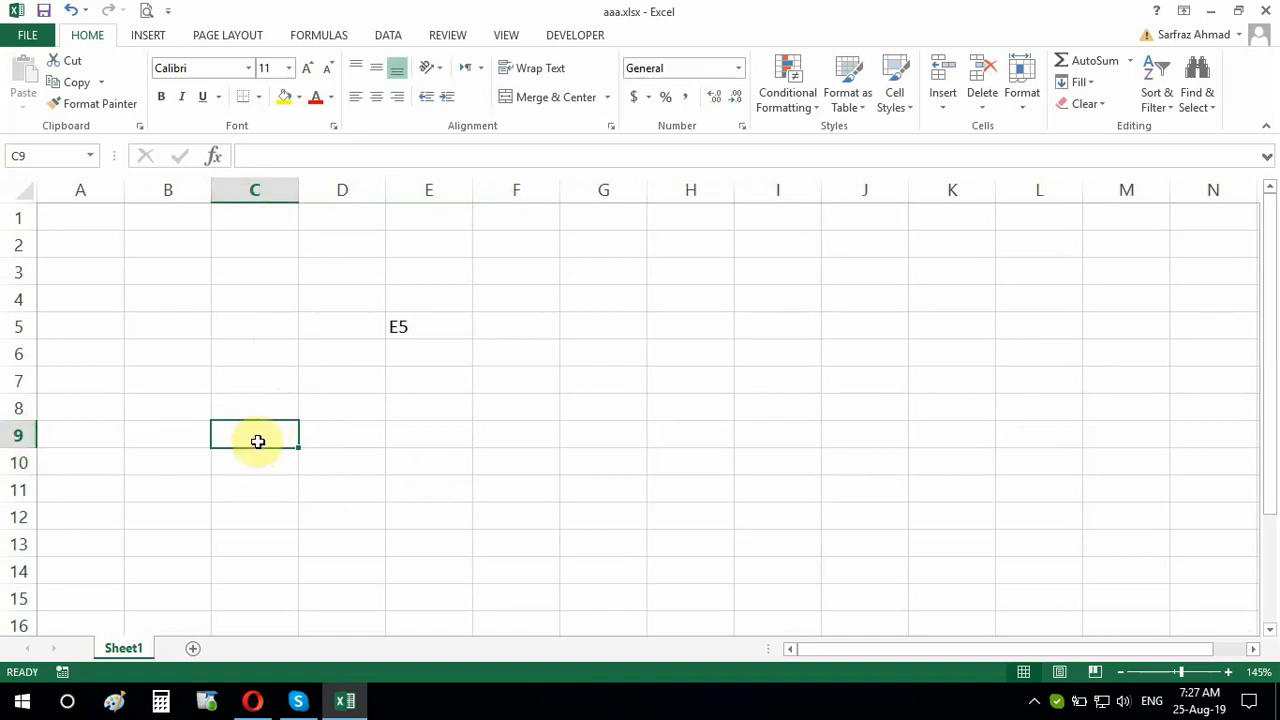
type("C(")
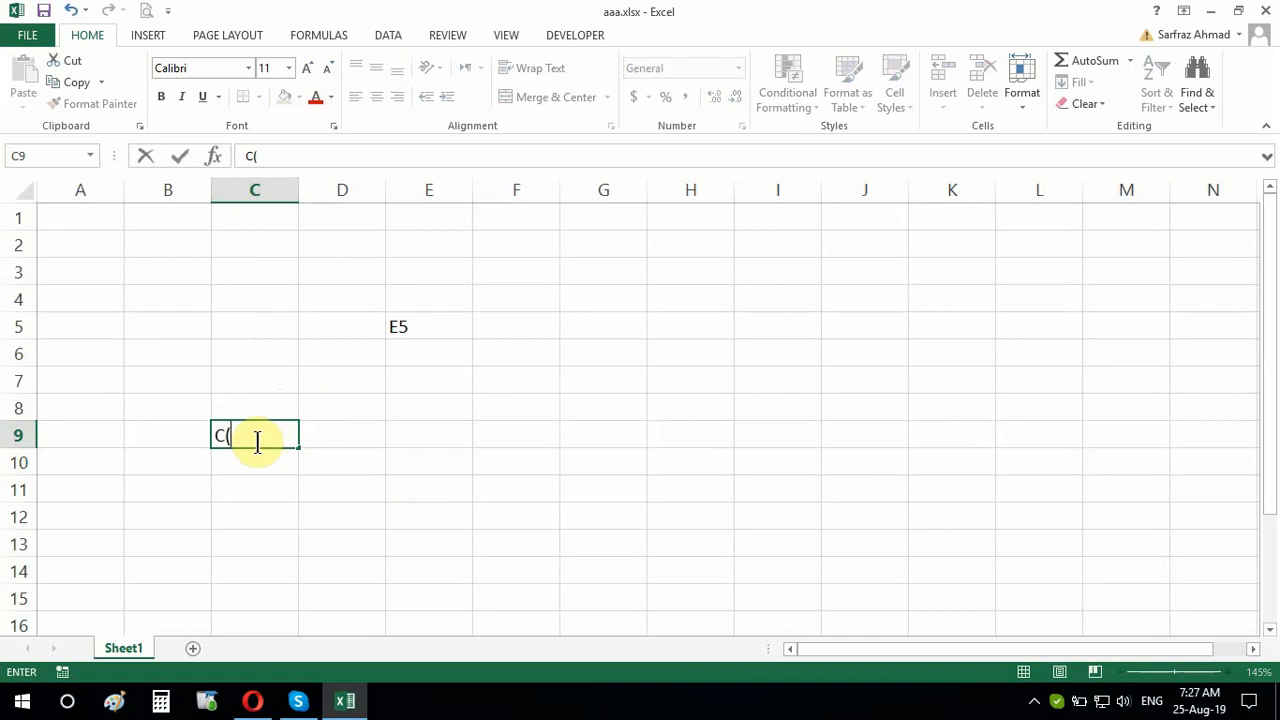
key("BackSpace")
type("9")
left_click(277, 508)
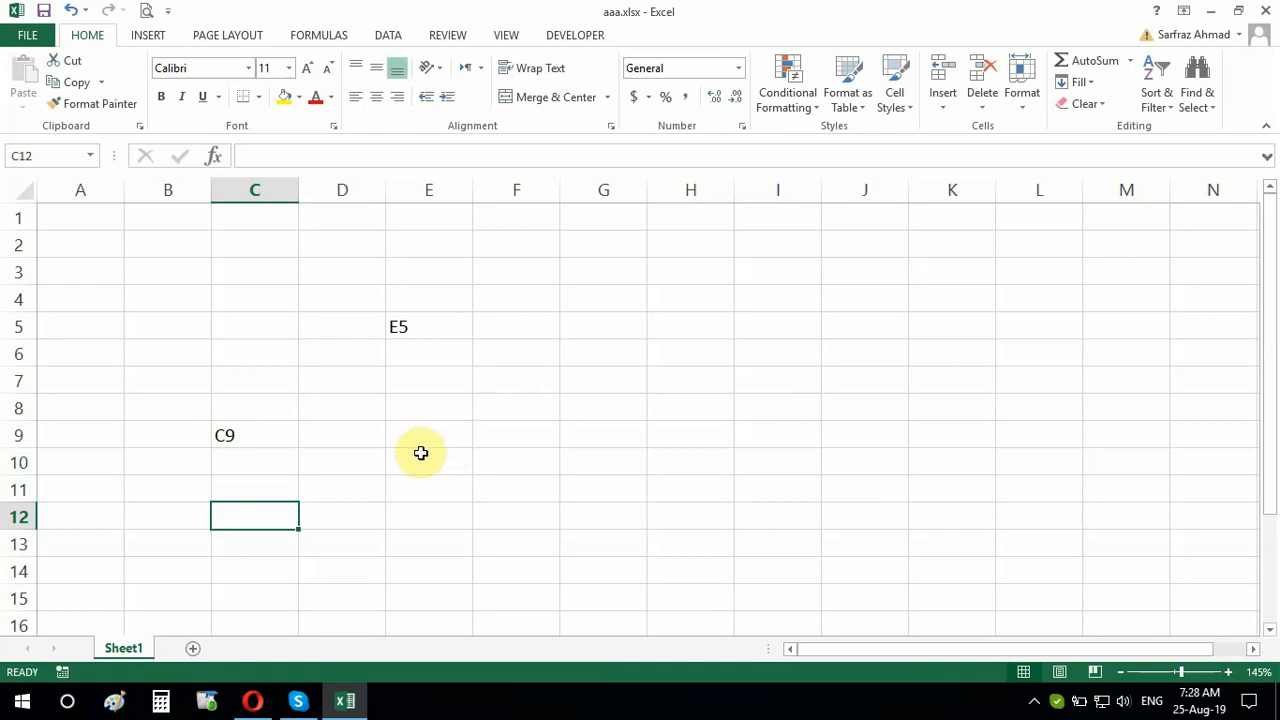
left_click(449, 328)
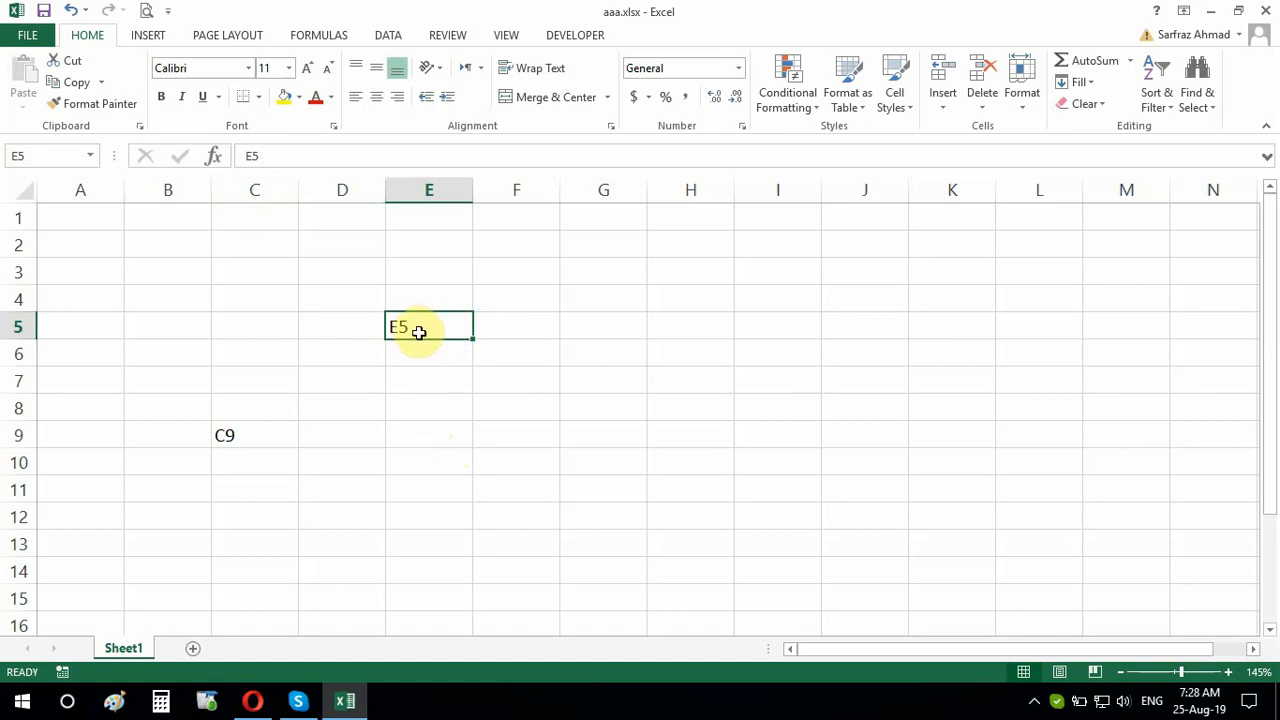
left_click(248, 442)
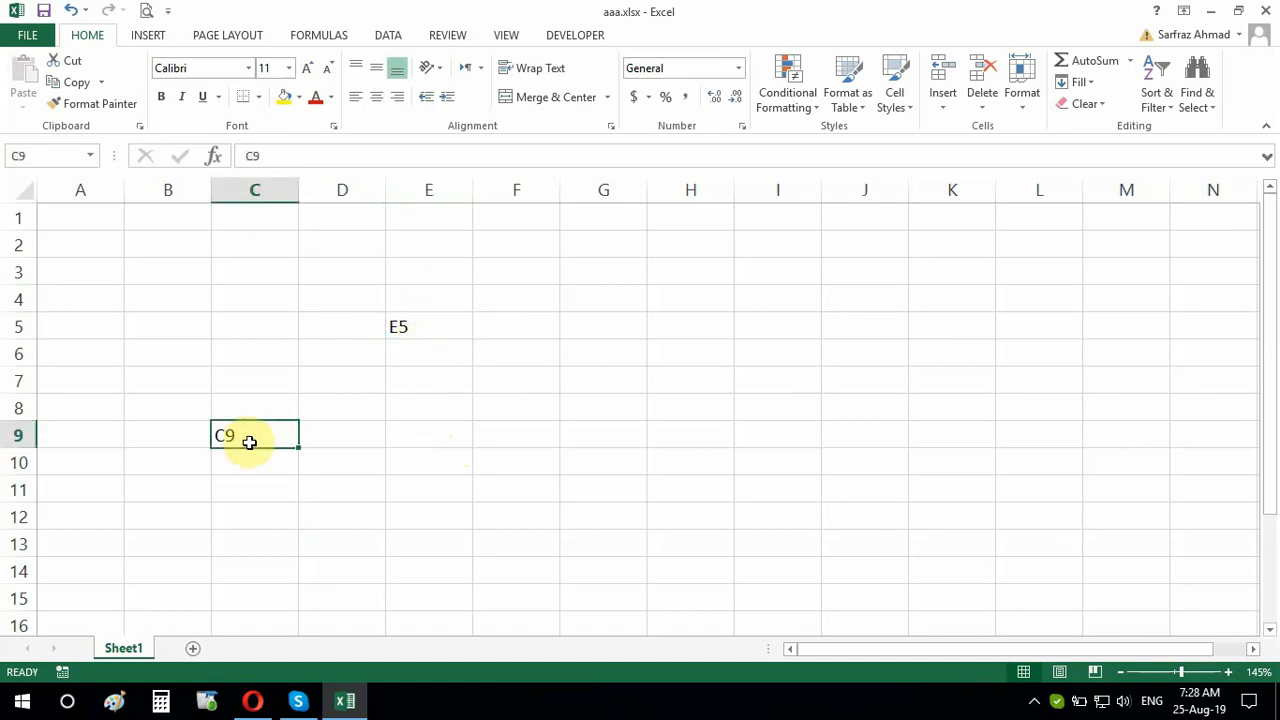
left_click(432, 323)
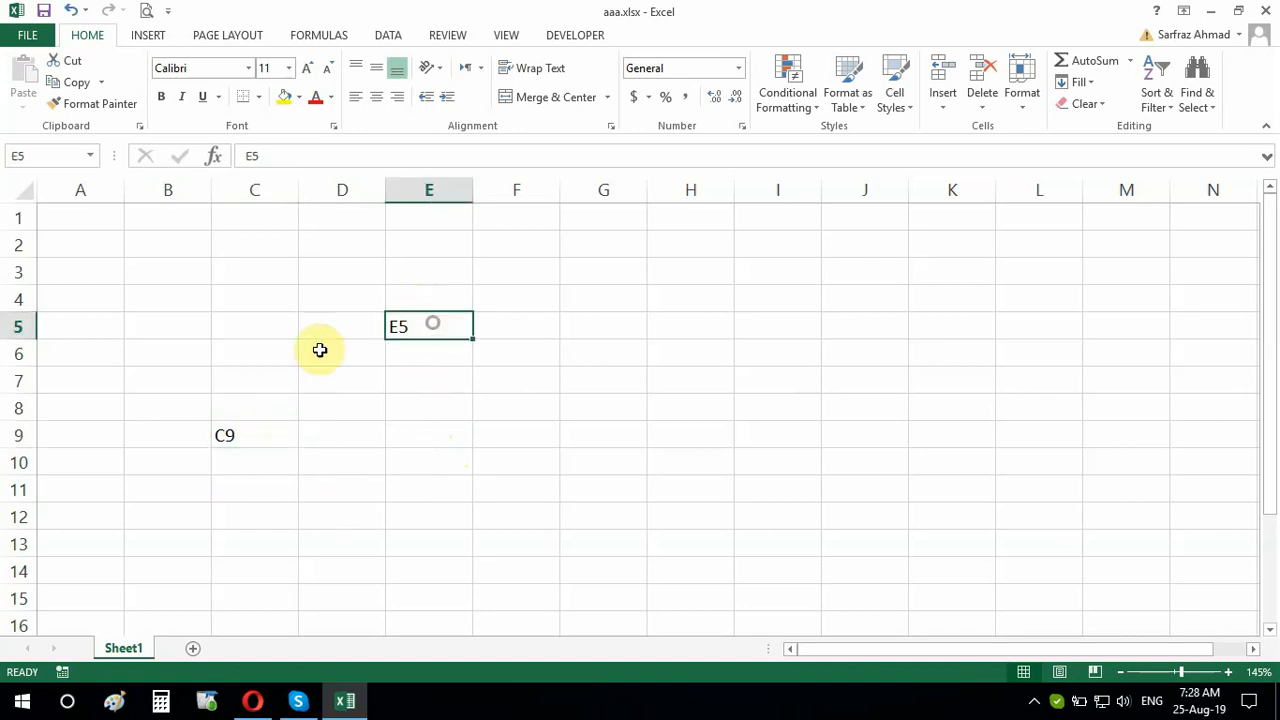
left_click_drag(169, 322, 406, 461)
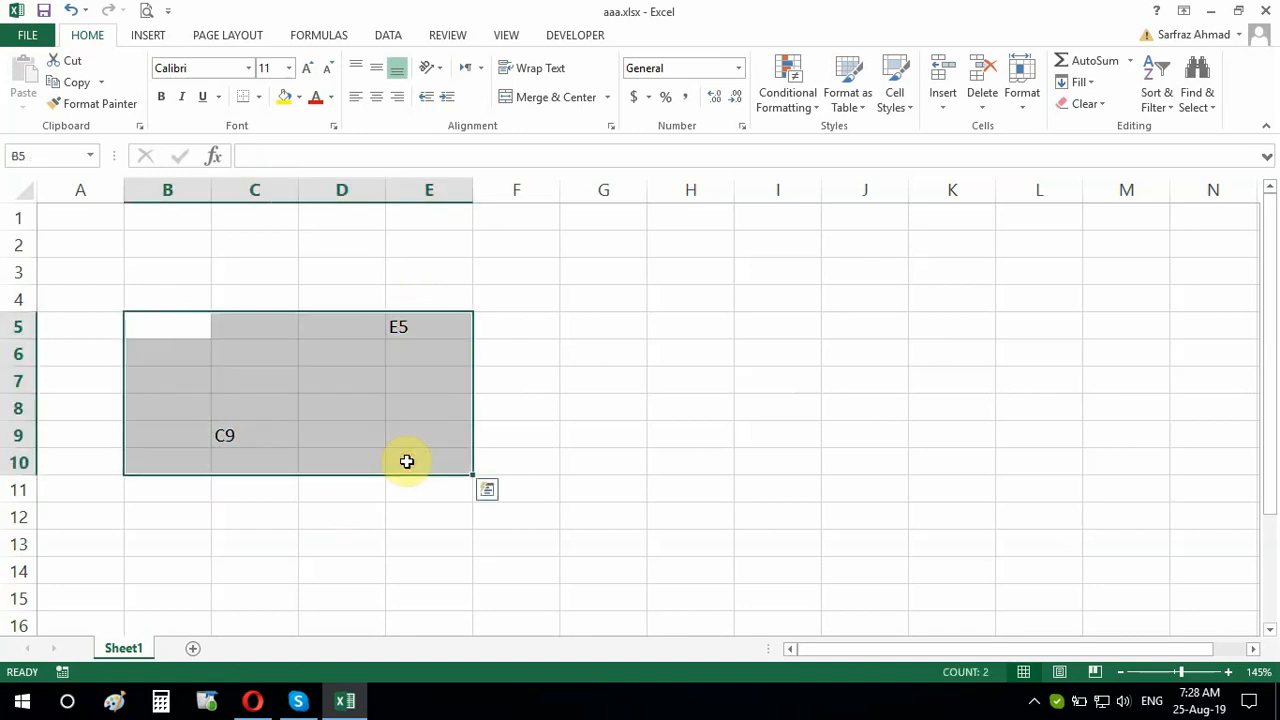
key("Delete")
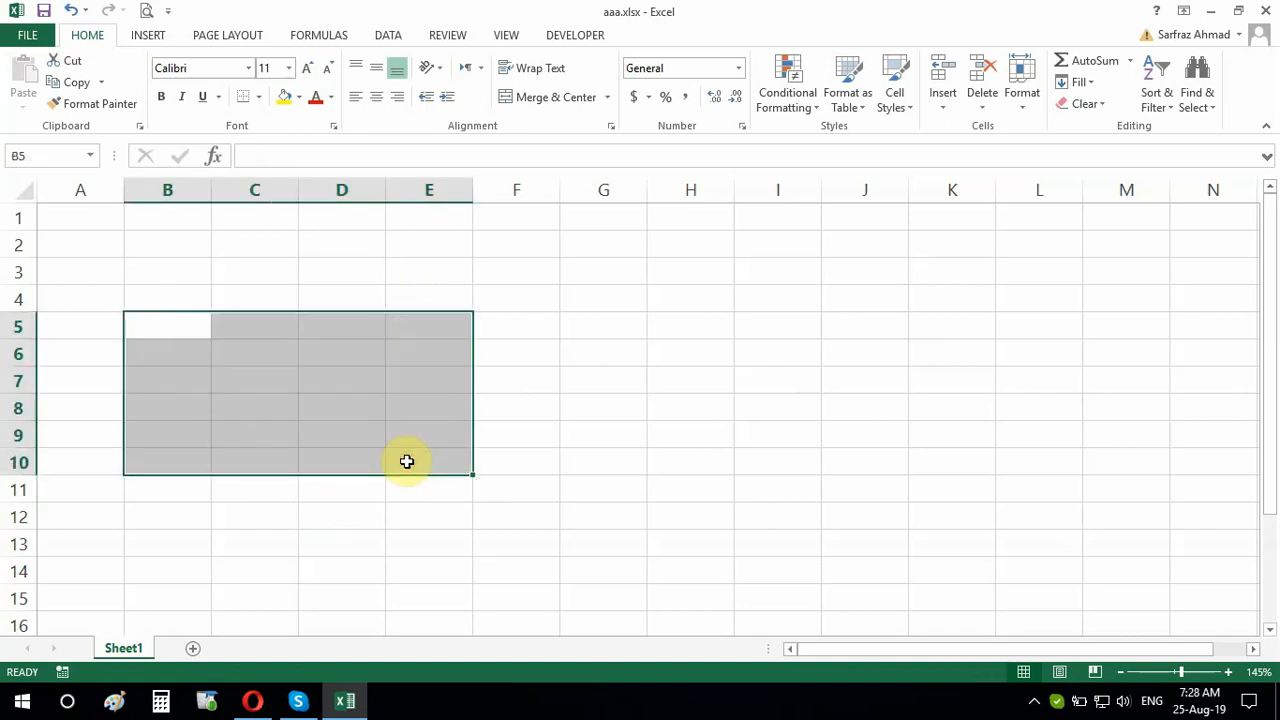
left_click(463, 535)
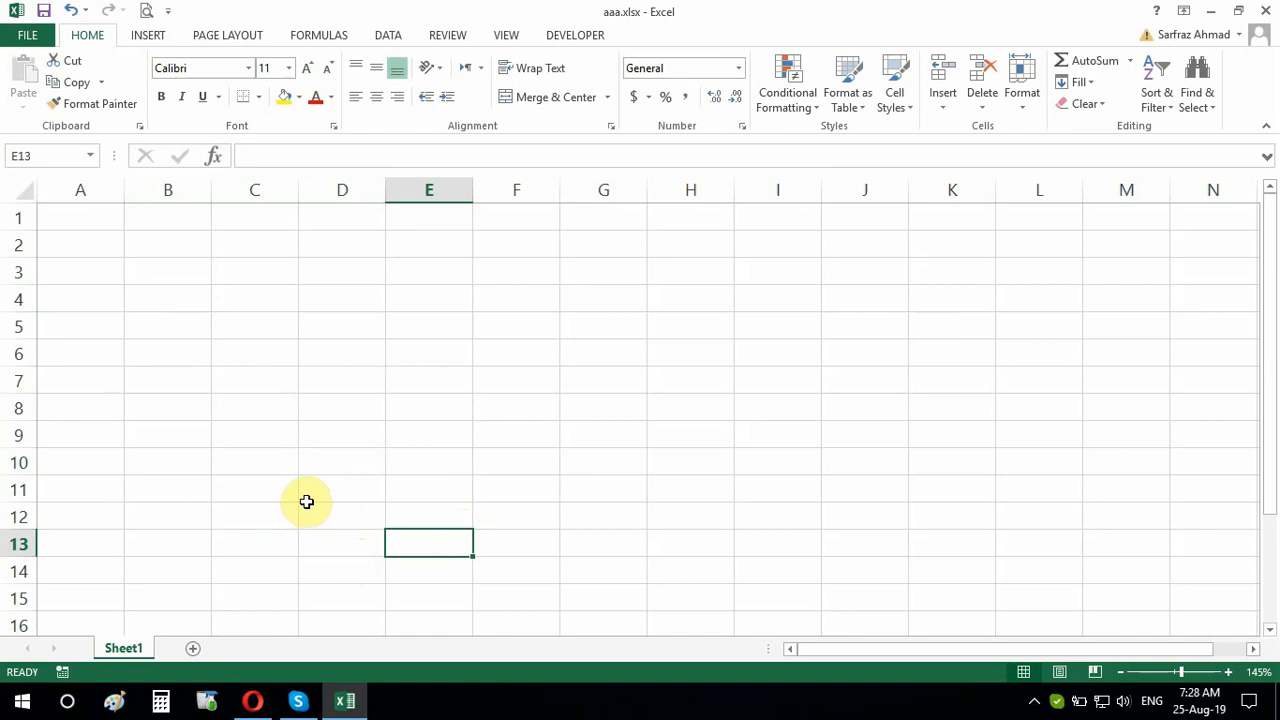
Type the headers S.No, Name and Registration No into A2:C2
left_click(91, 220)
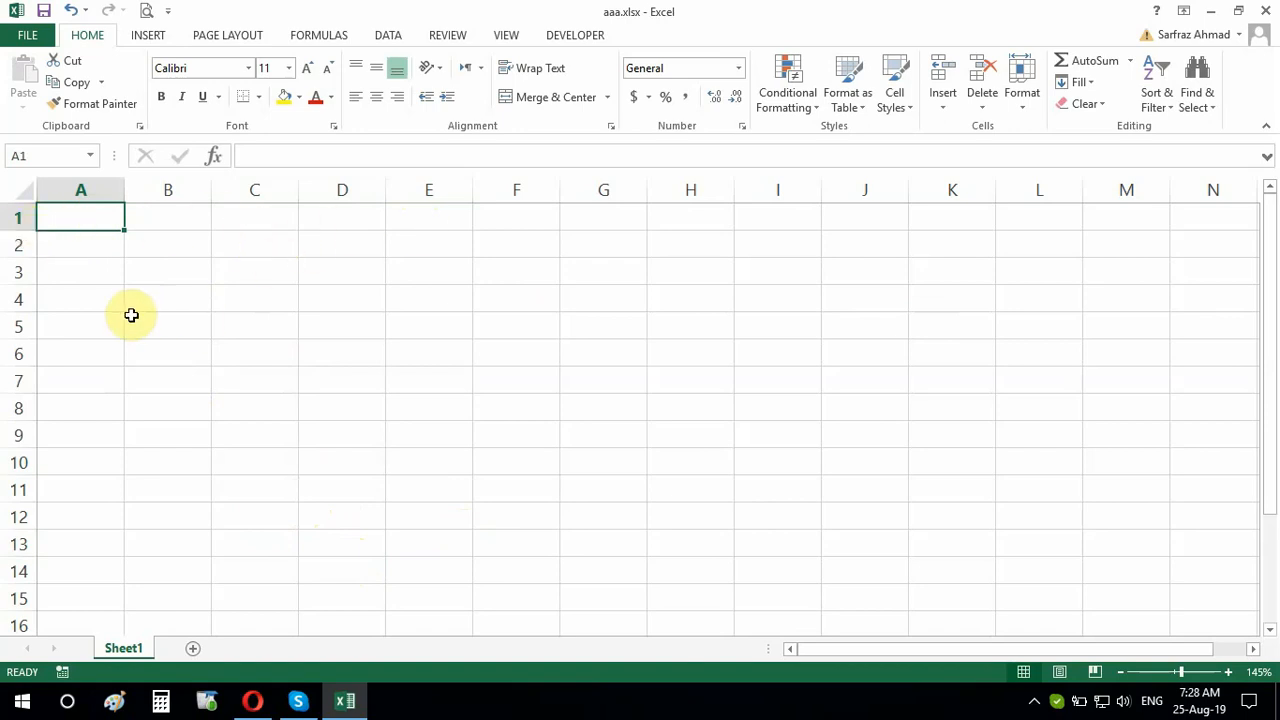
left_click(86, 246)
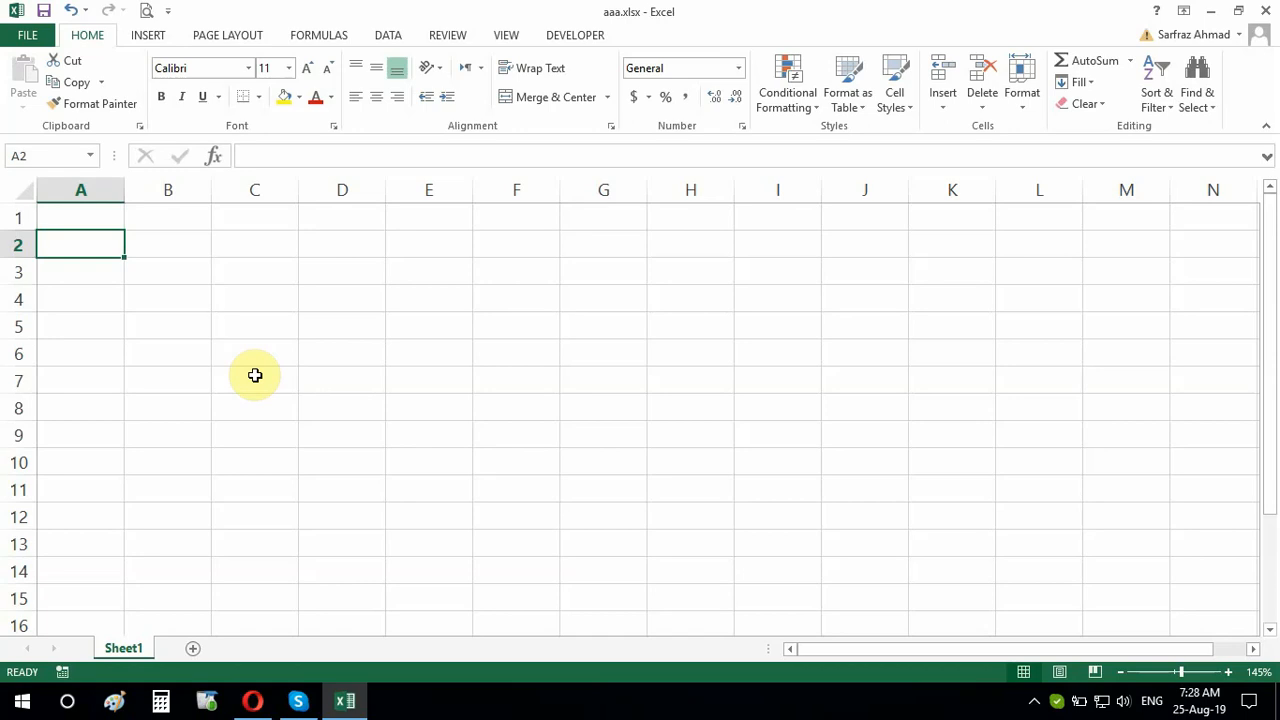
type("S.No")
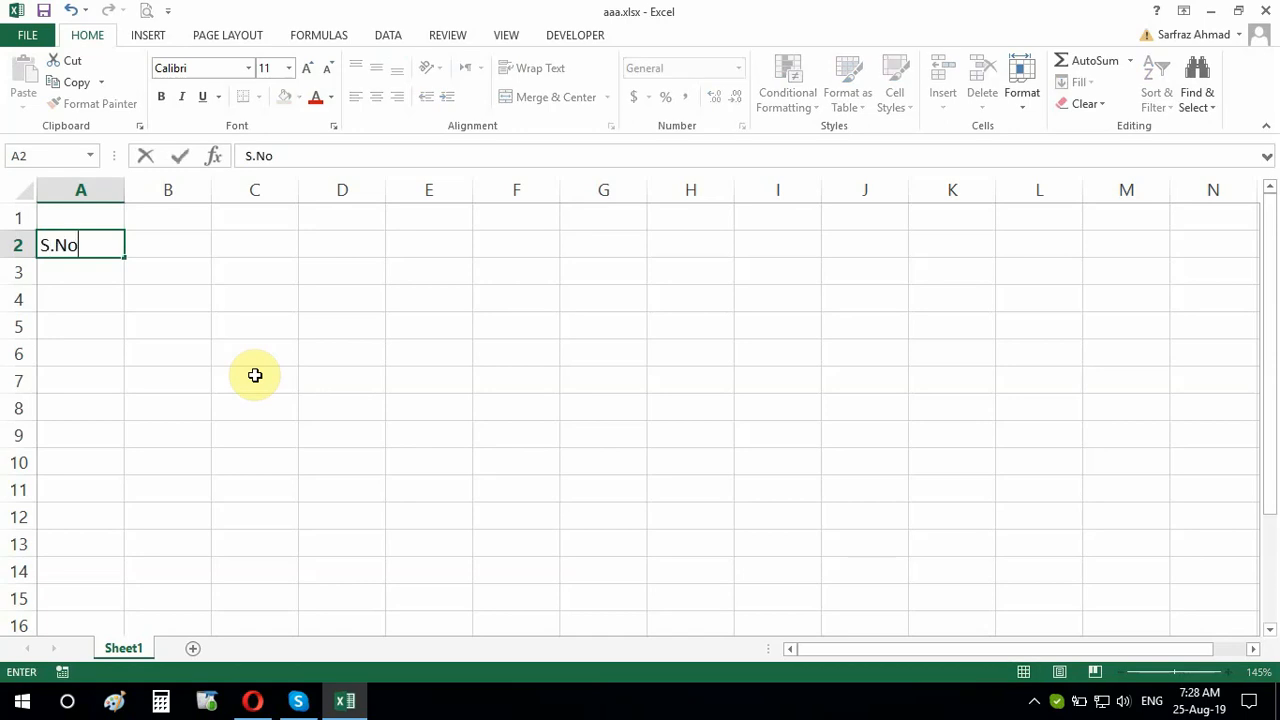
key("Tab")
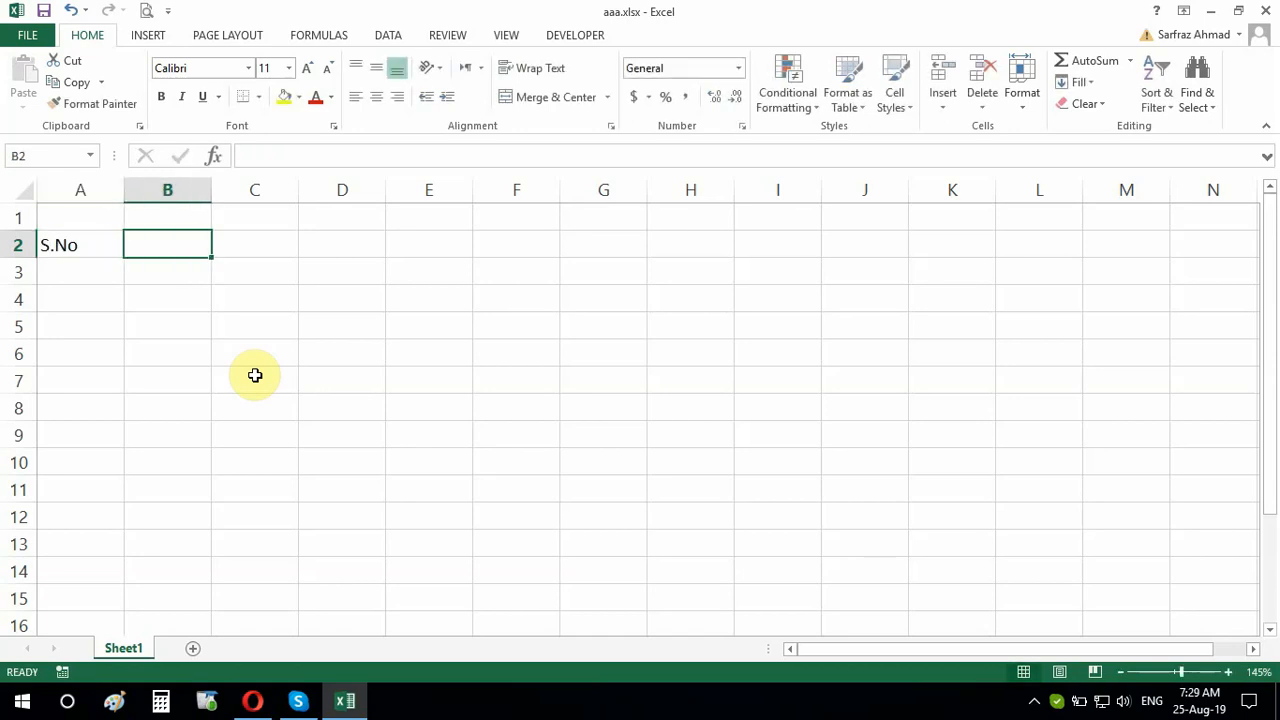
type("Name")
key("Tab")
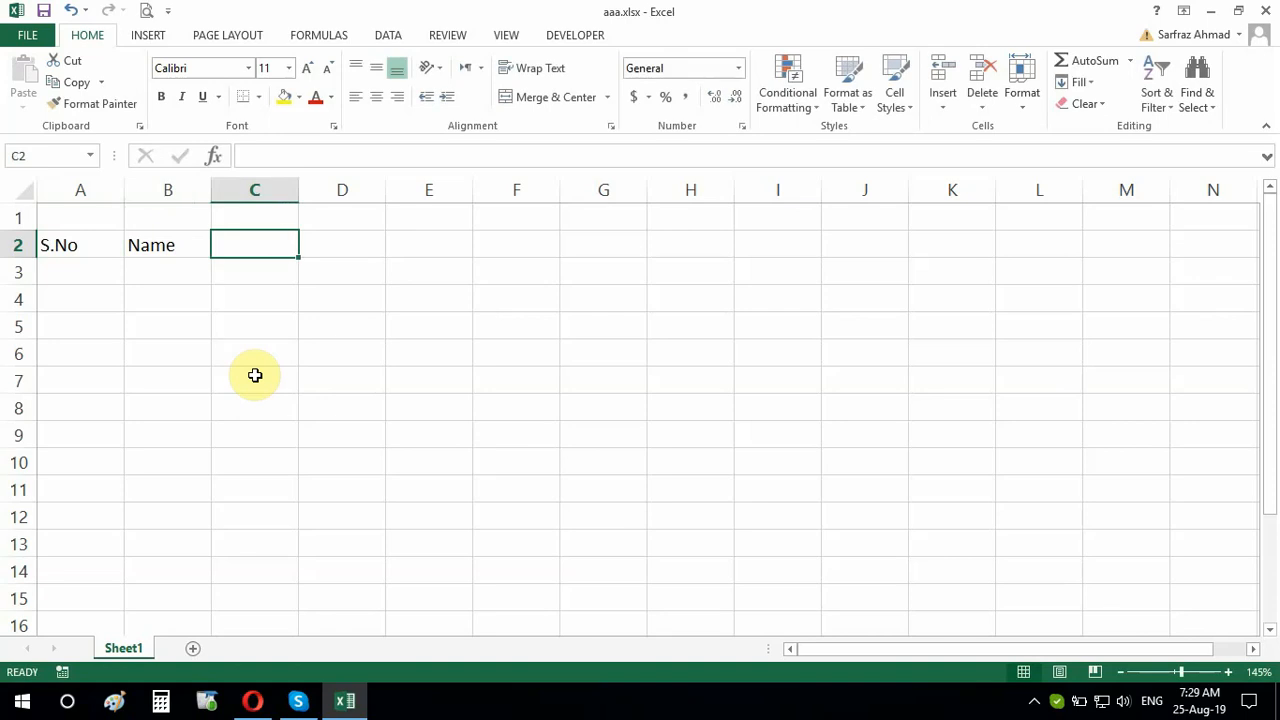
type("Regis")
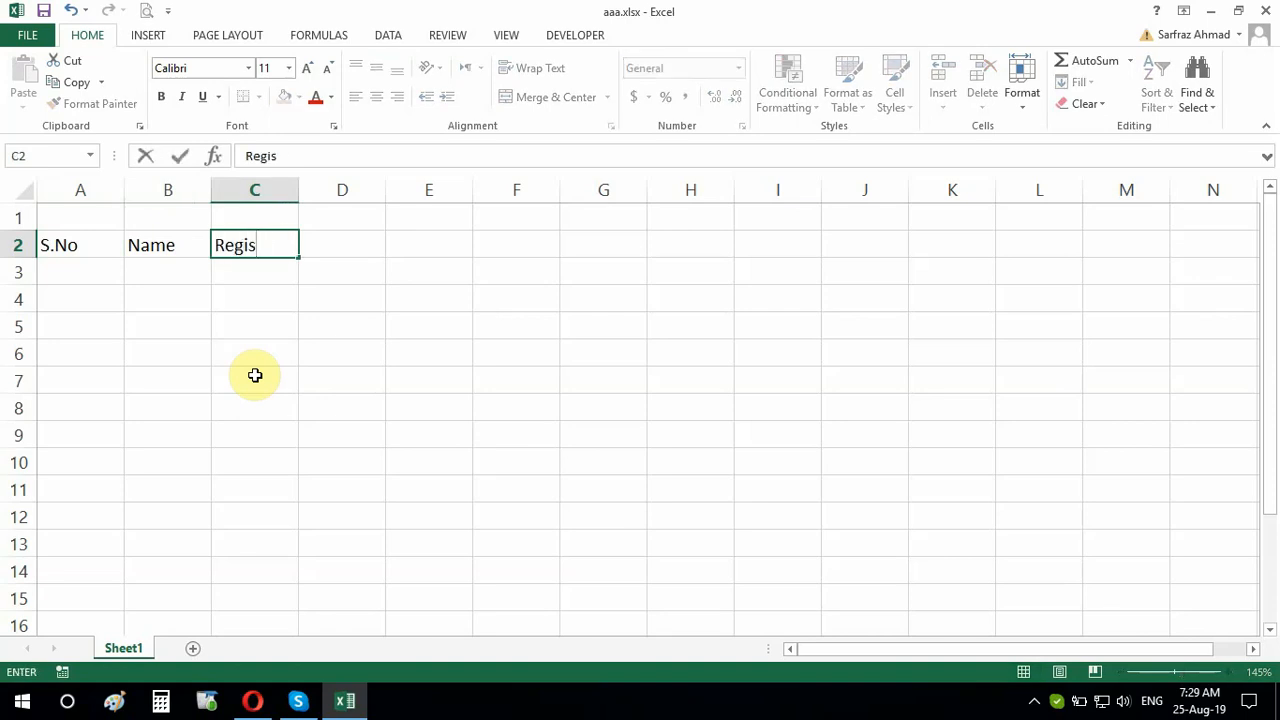
type("tration No")
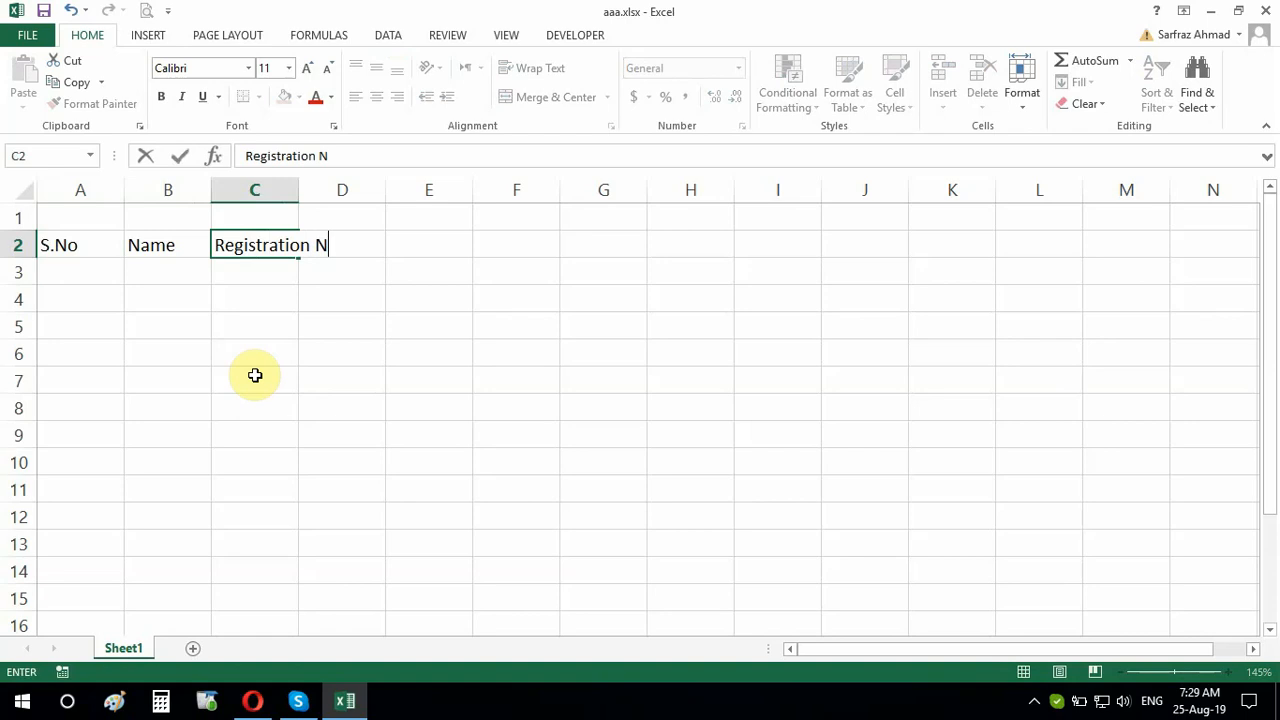
key("Tab")
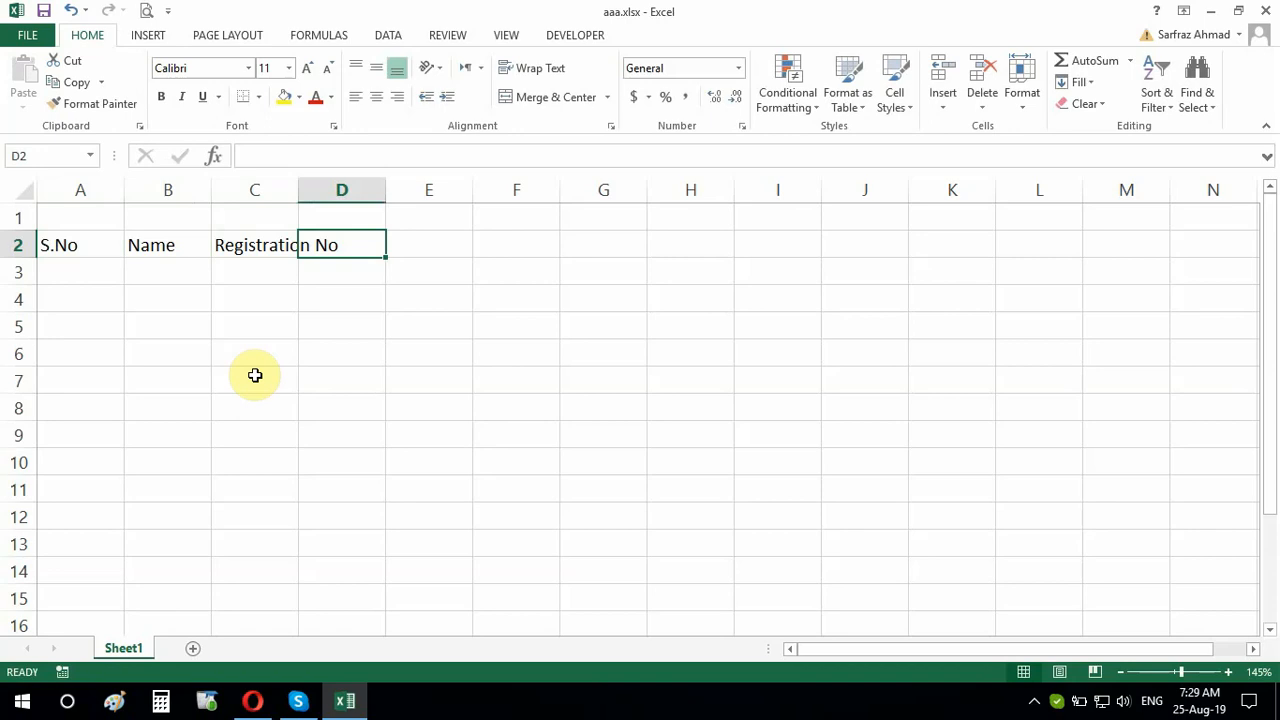
Re-edit the Registration No heading in C2 and clear stray text from D2
left_click(252, 248)
left_click(329, 246)
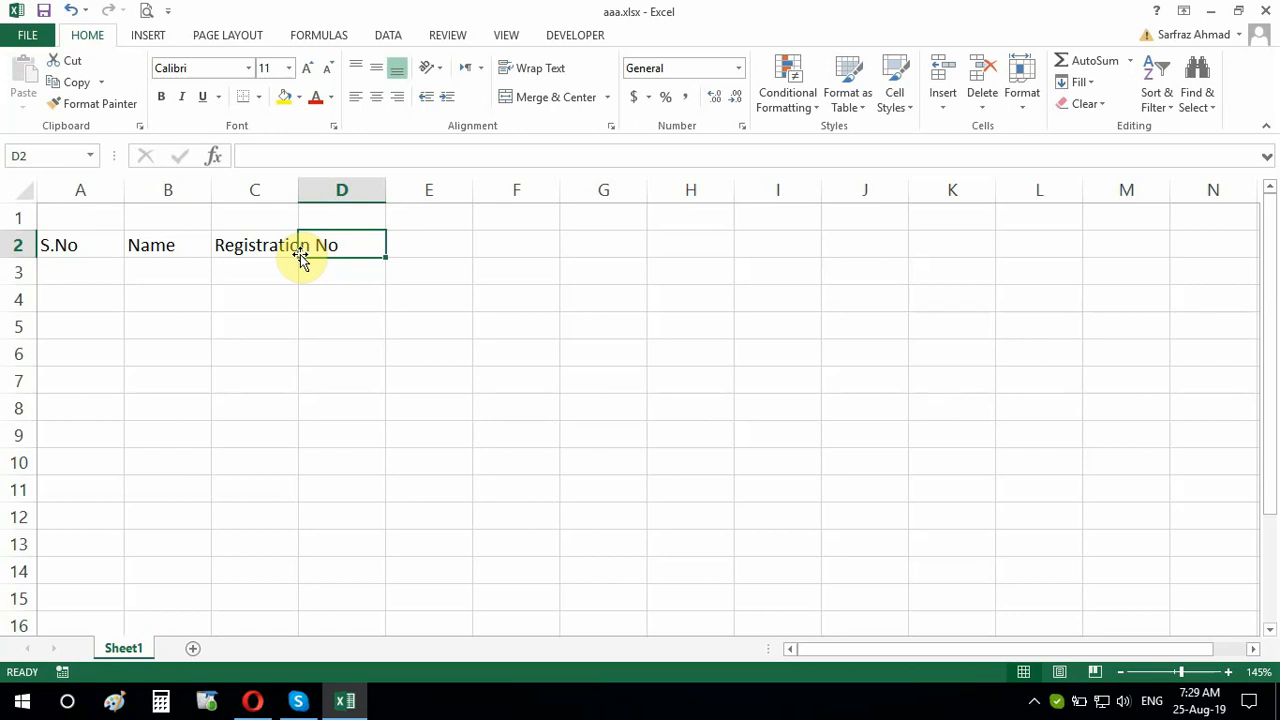
double_click(243, 245)
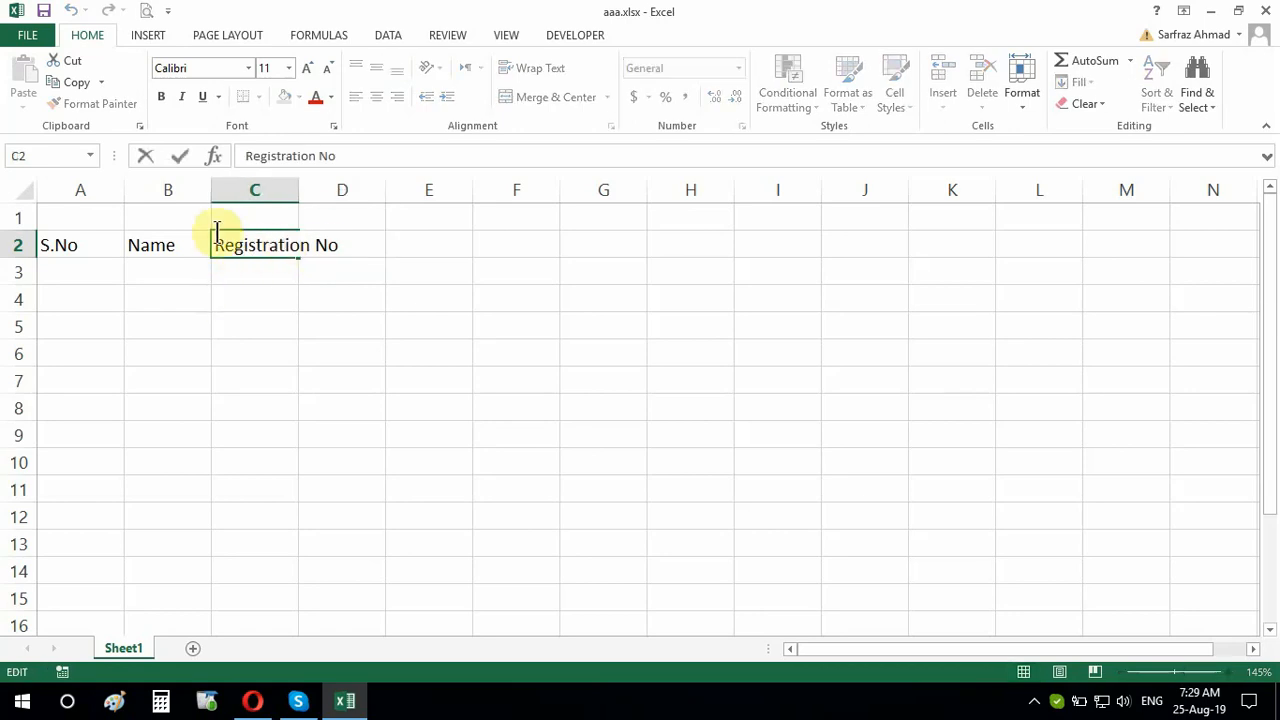
left_click(339, 245)
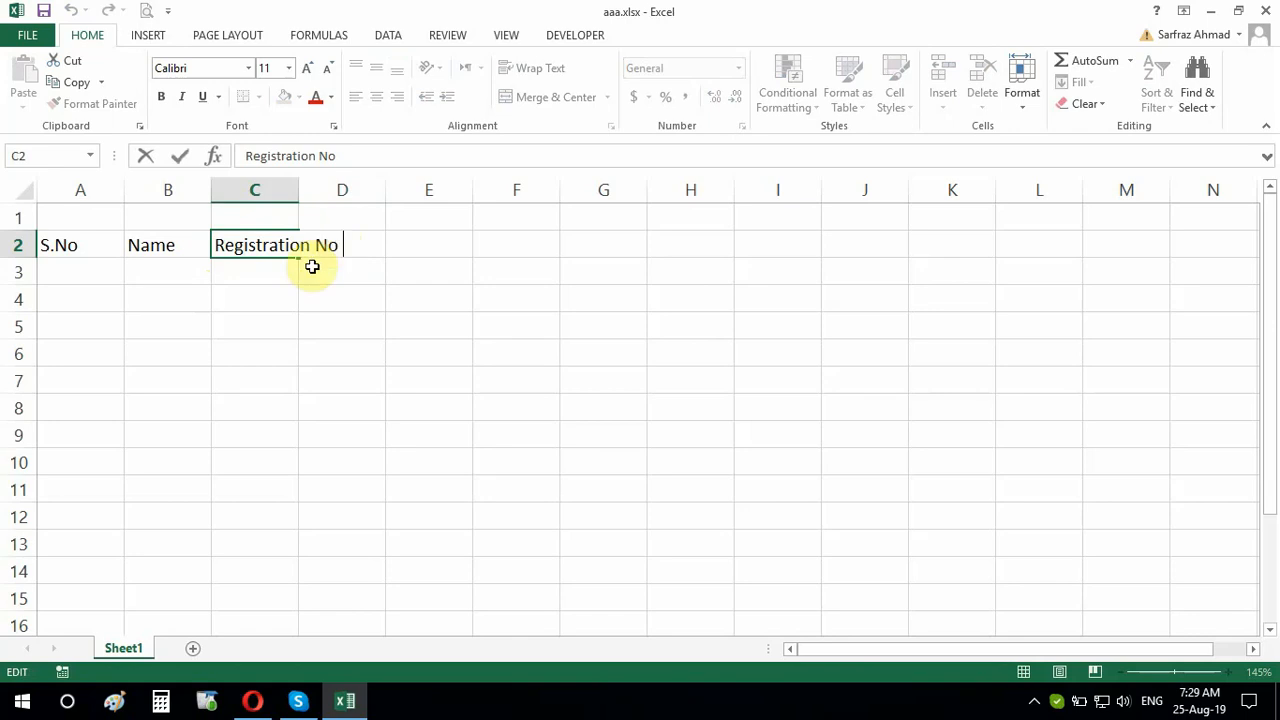
key("Return")
left_click(347, 245)
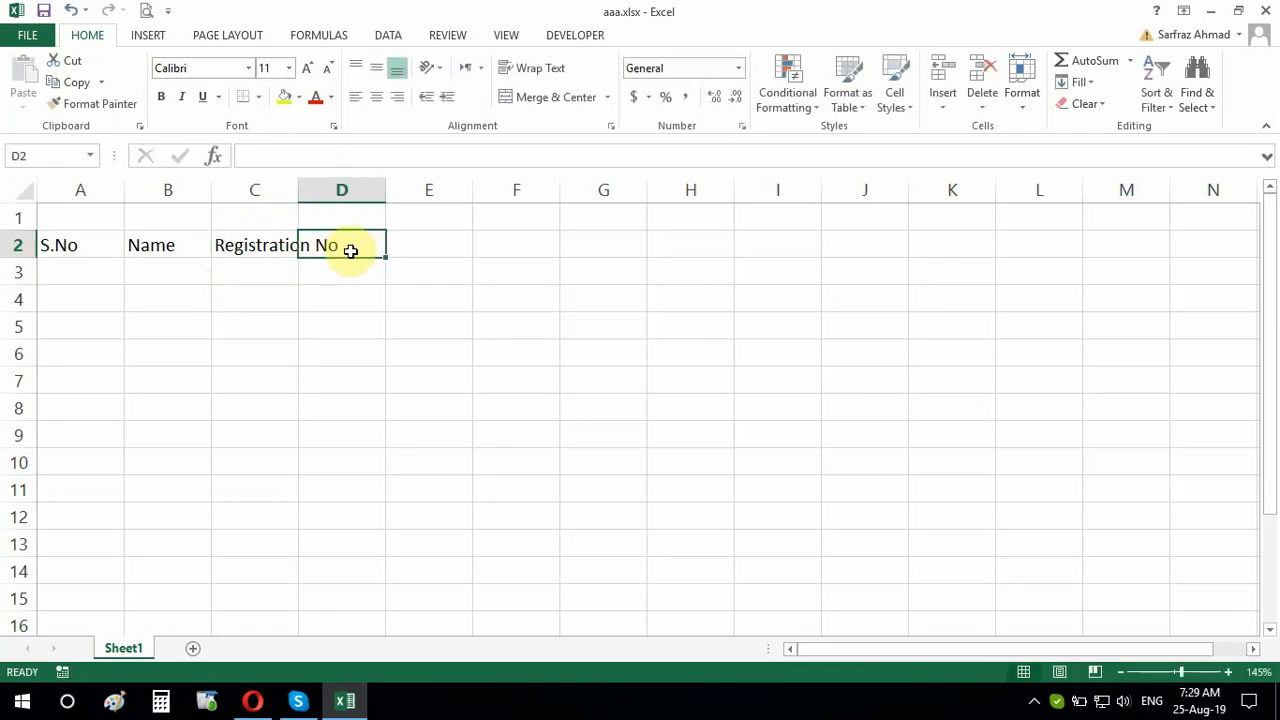
type("xxx")
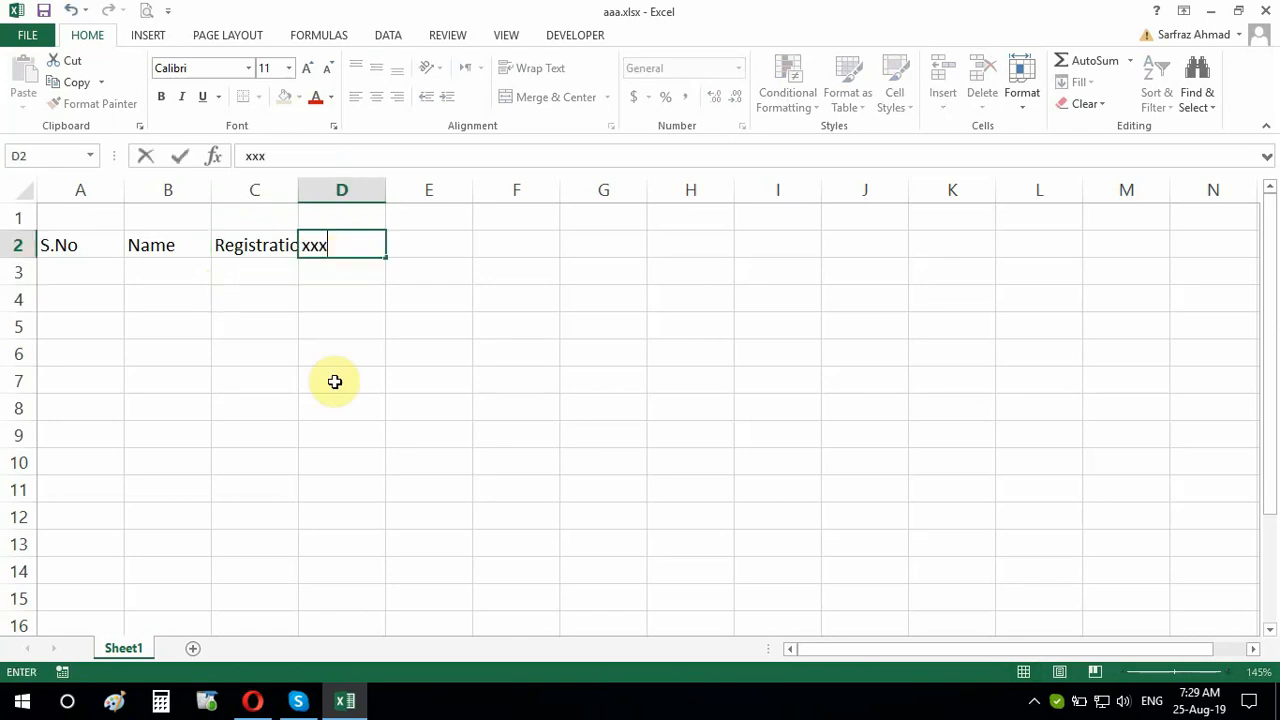
key("BackSpace")
key("BackSpace")
key("BackSpace")
left_click(335, 381)
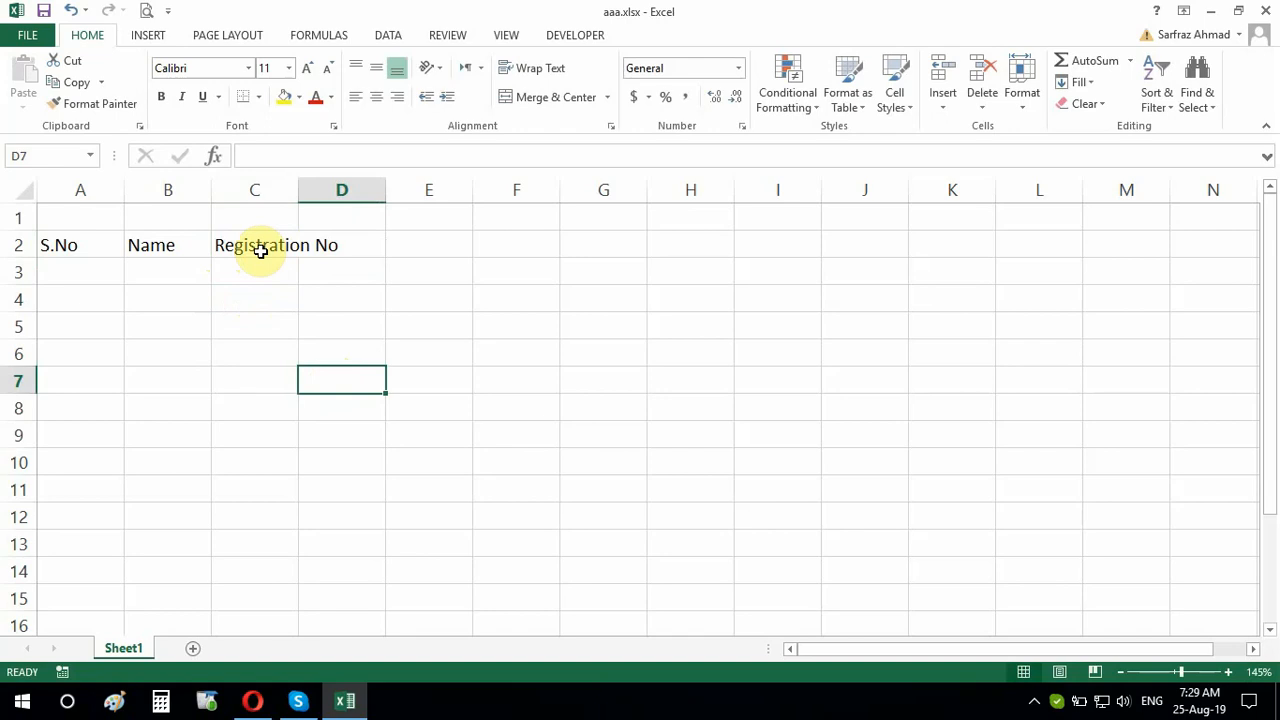
left_click(329, 245)
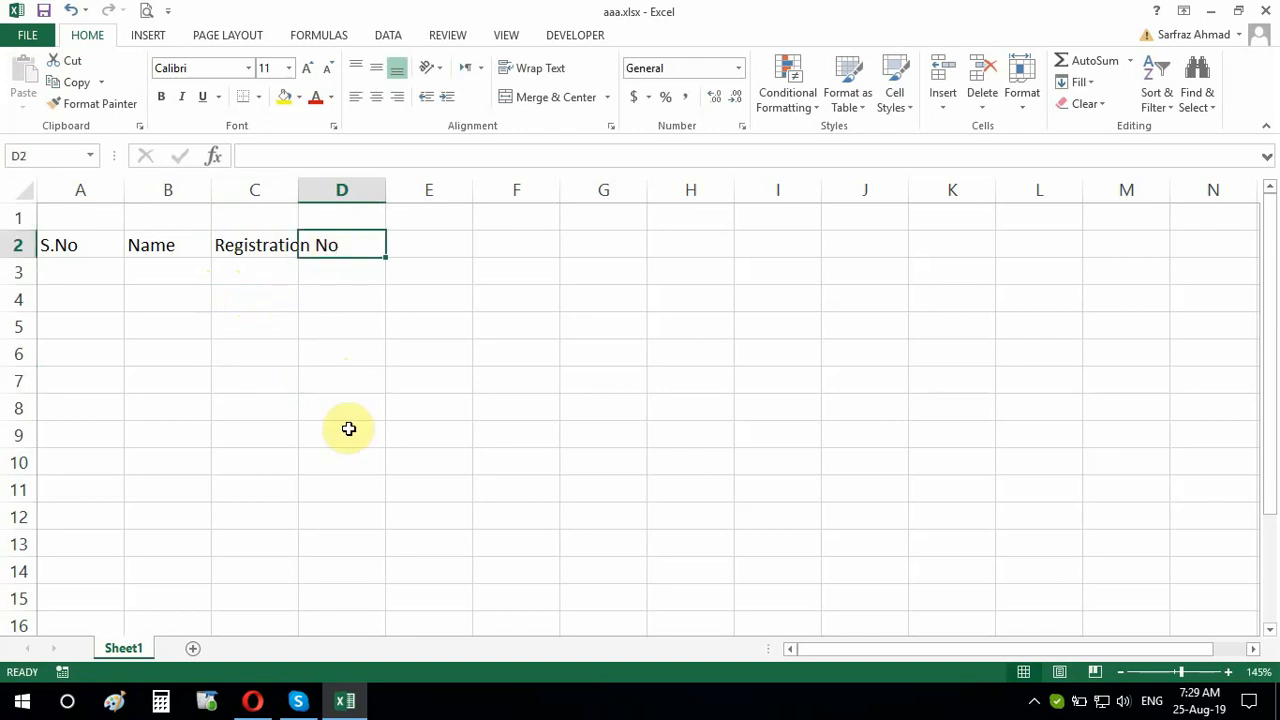
Add headers Contact No, Address, City and Position in D2:G2, starting Remarks in H2
type("Contact ")
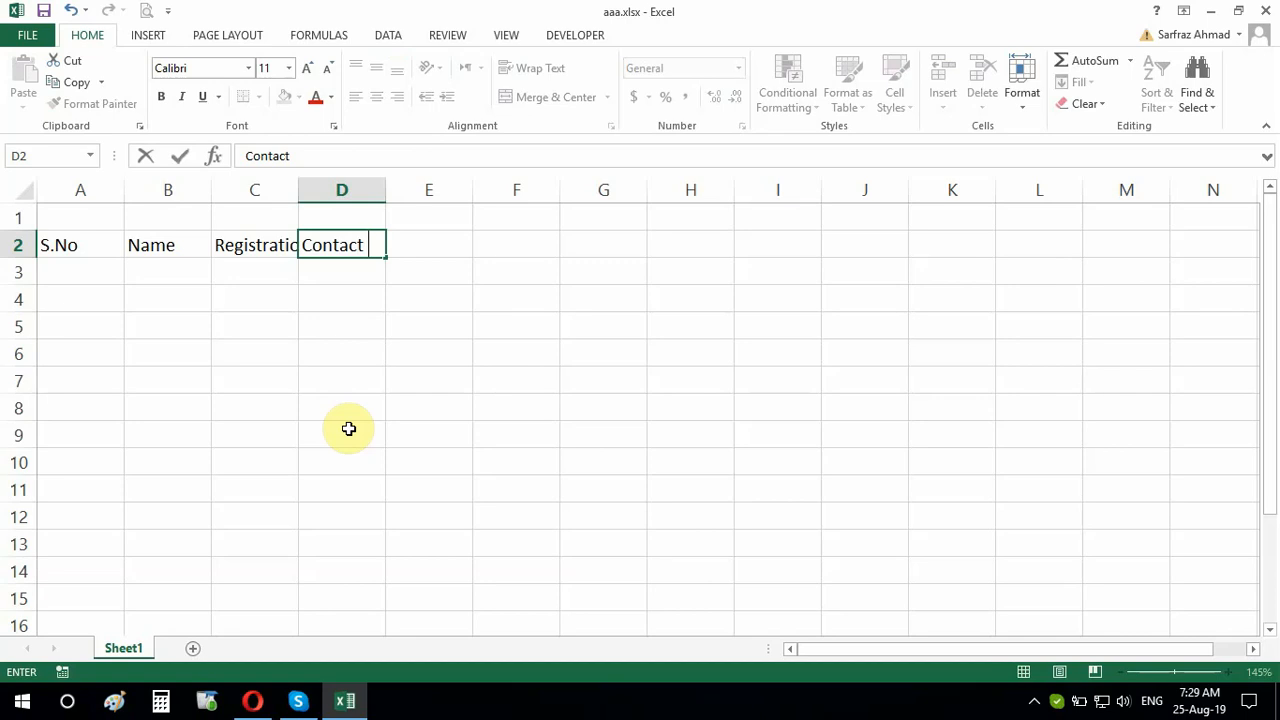
type("No")
key("Tab")
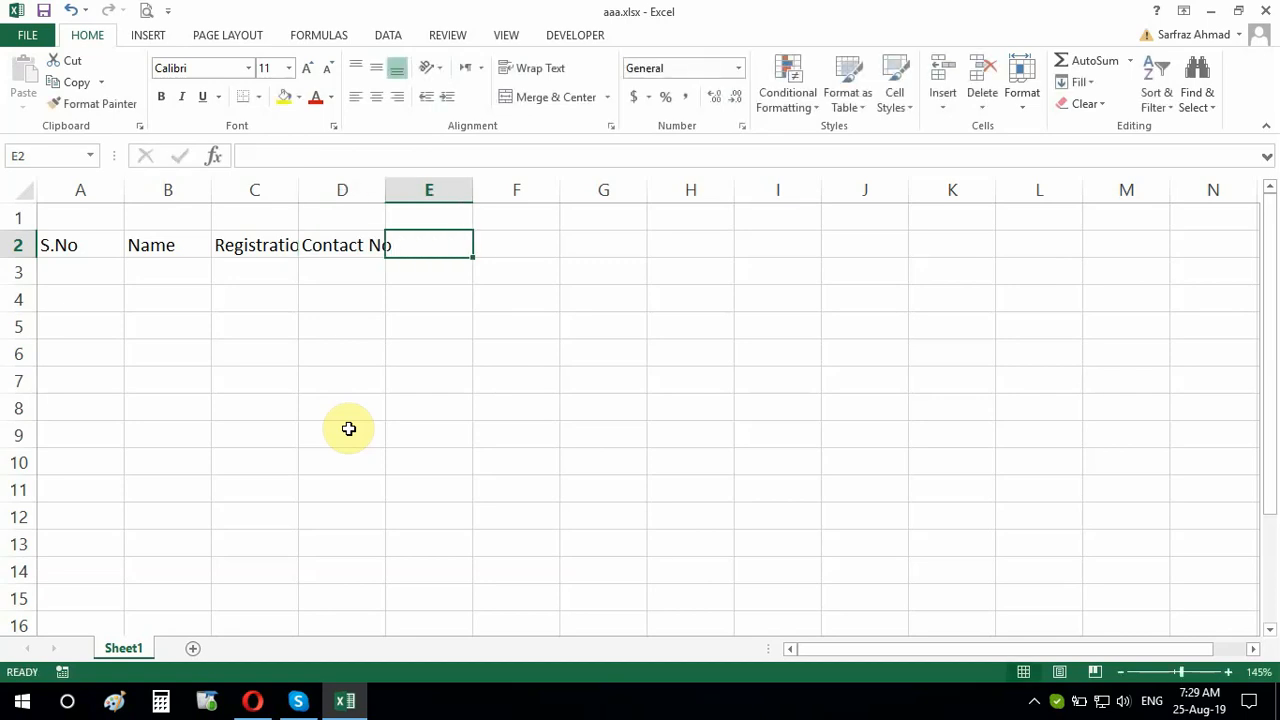
type("Address")
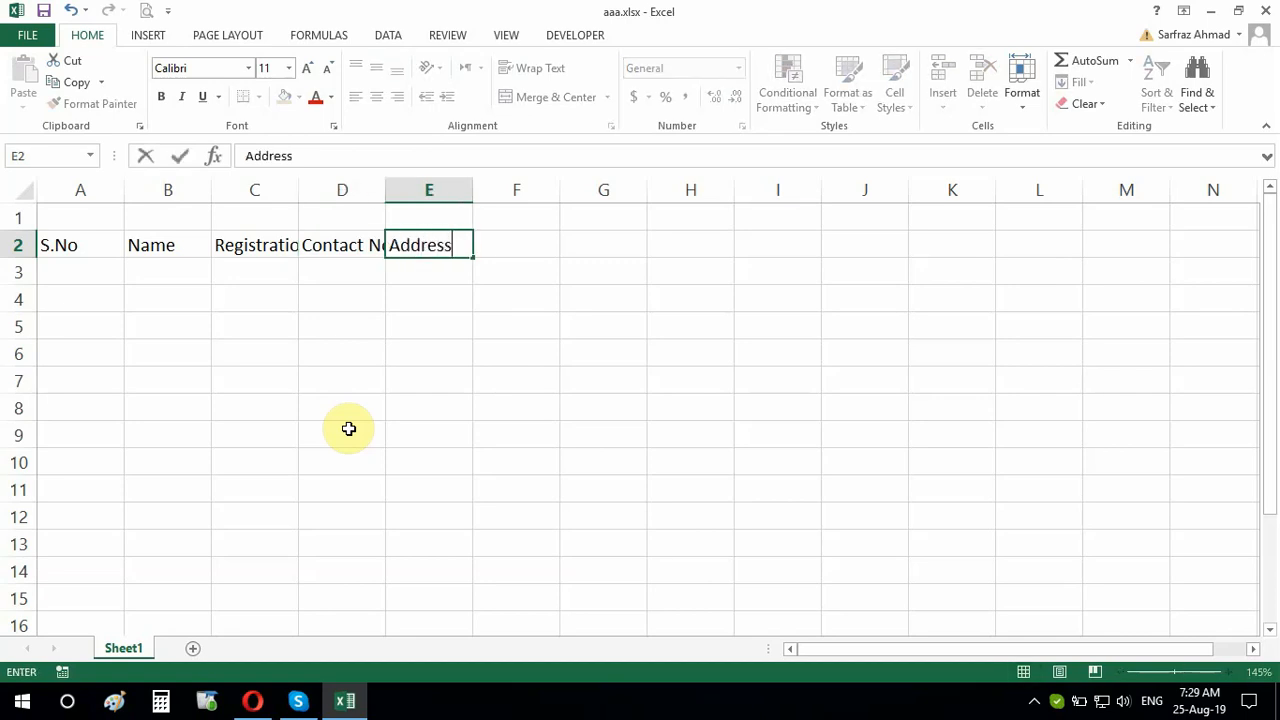
key("Tab")
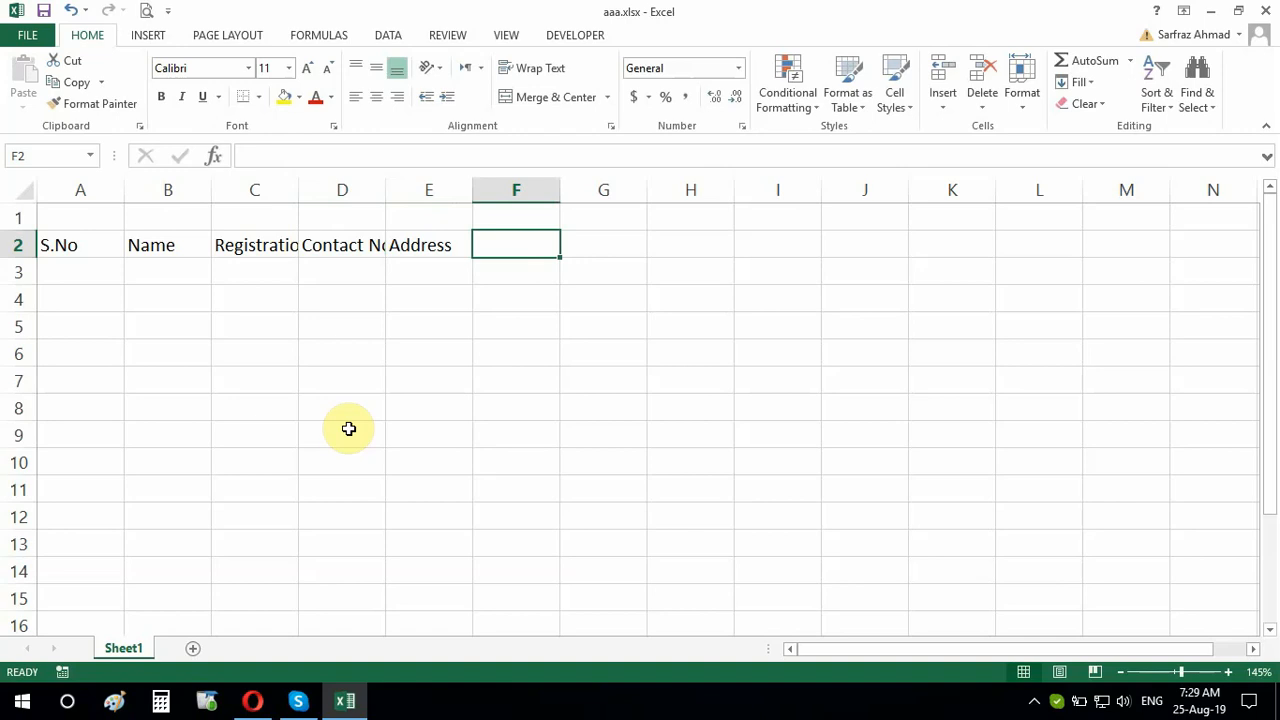
type("City")
key("Tab")
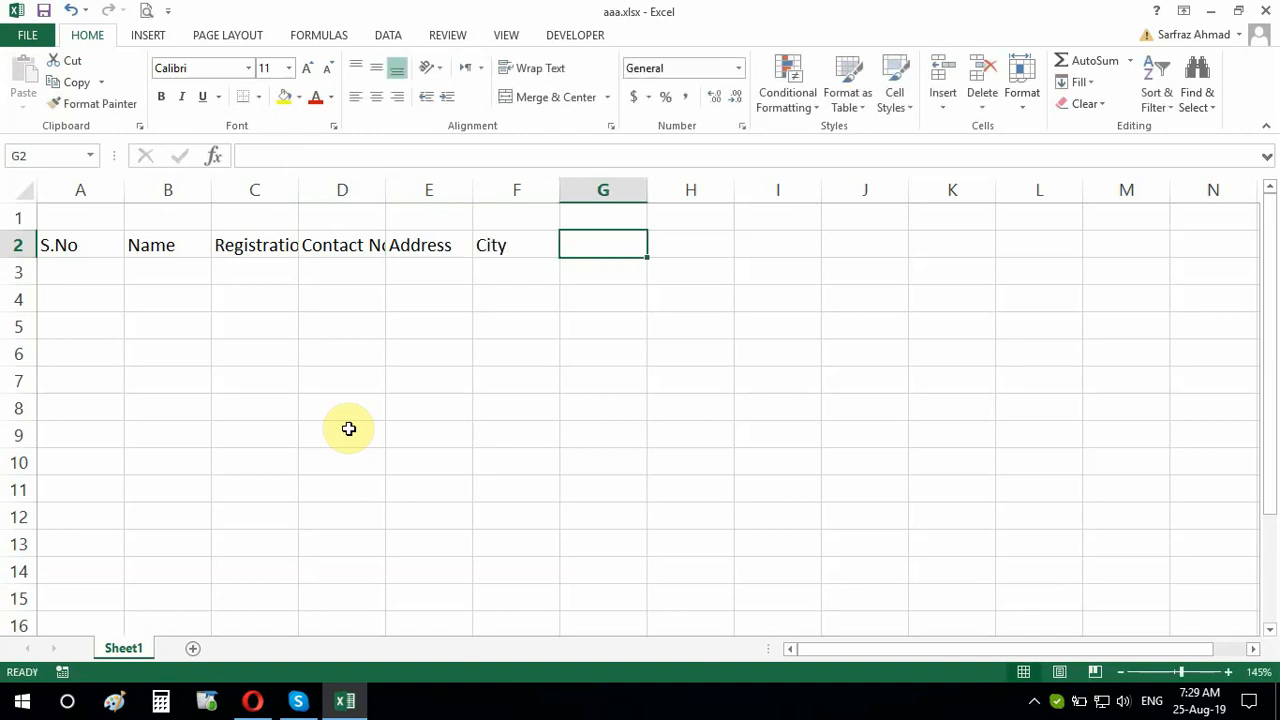
type("Position")
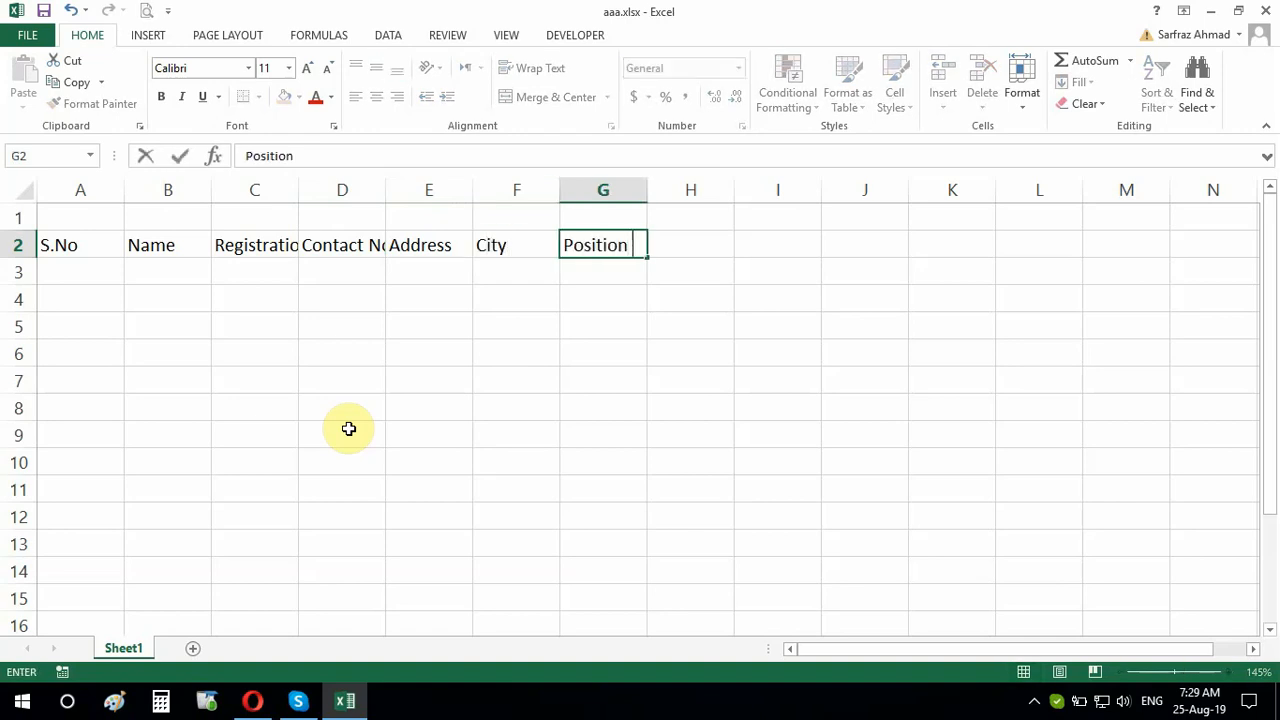
key("Tab")
type("R")
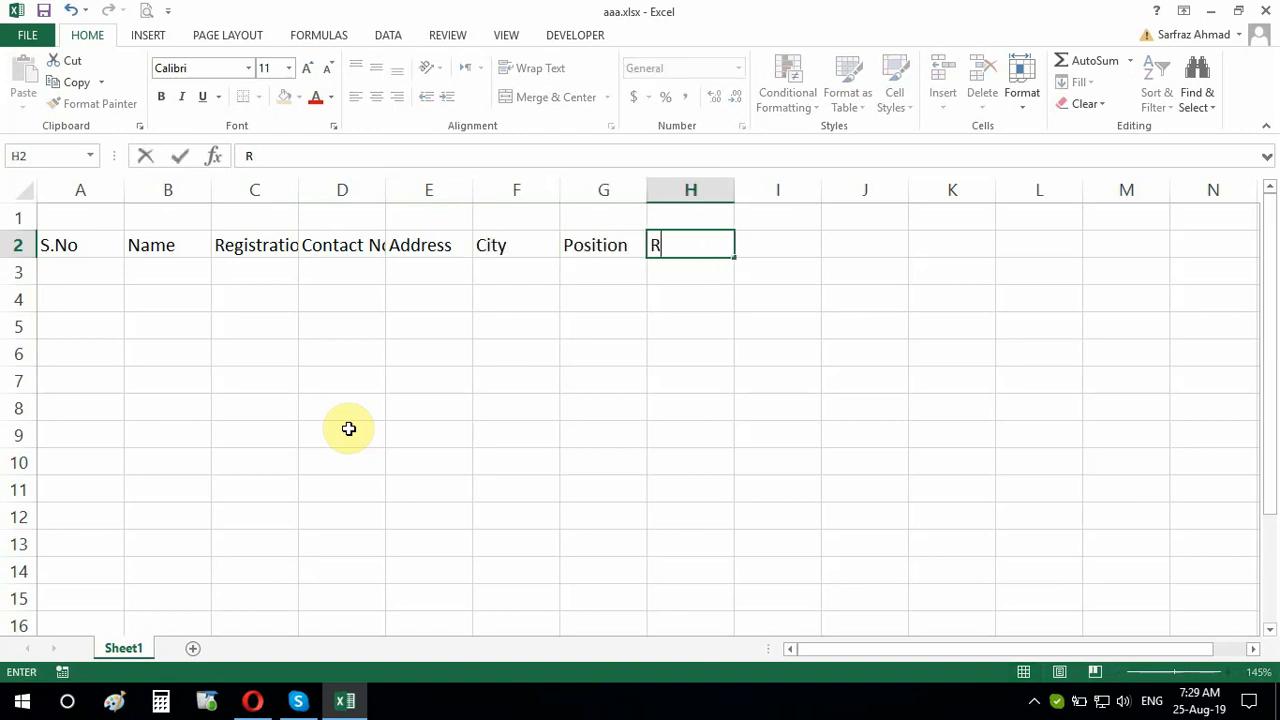
type("emarks")
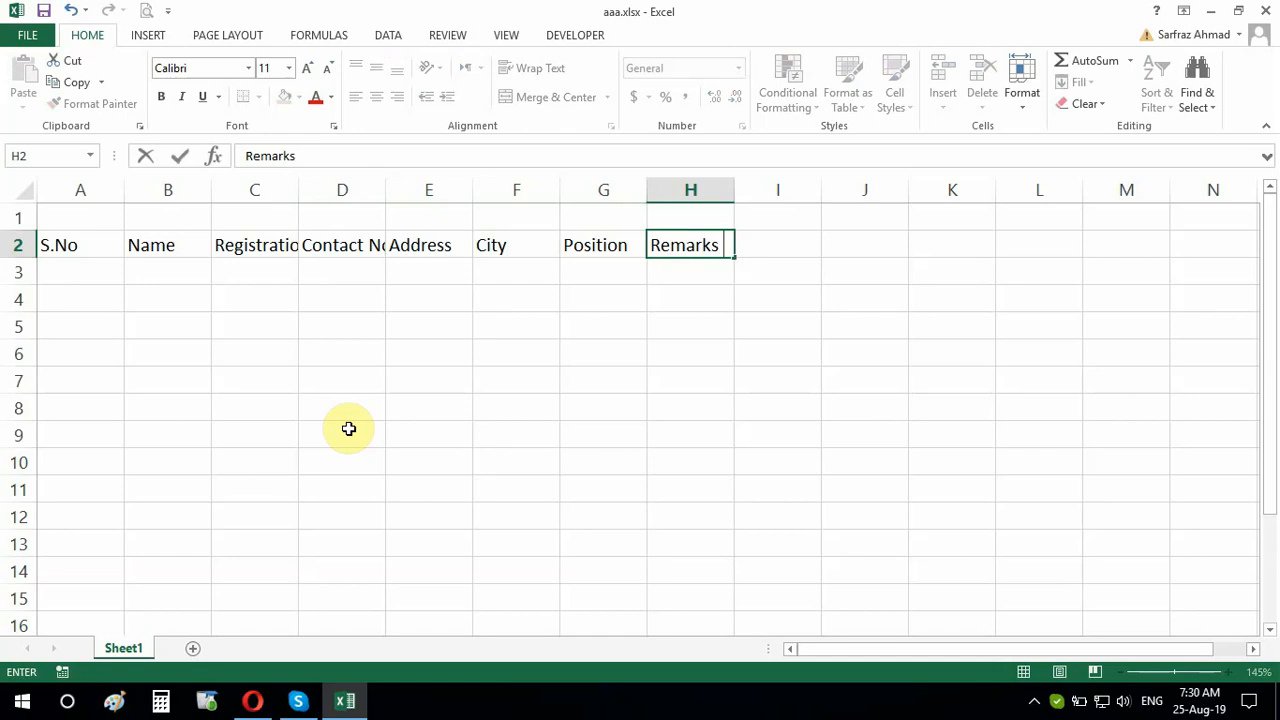
Confirm Remarks, then enter serial 1, the student's name and BS222 in A3:C3
left_click(348, 428)
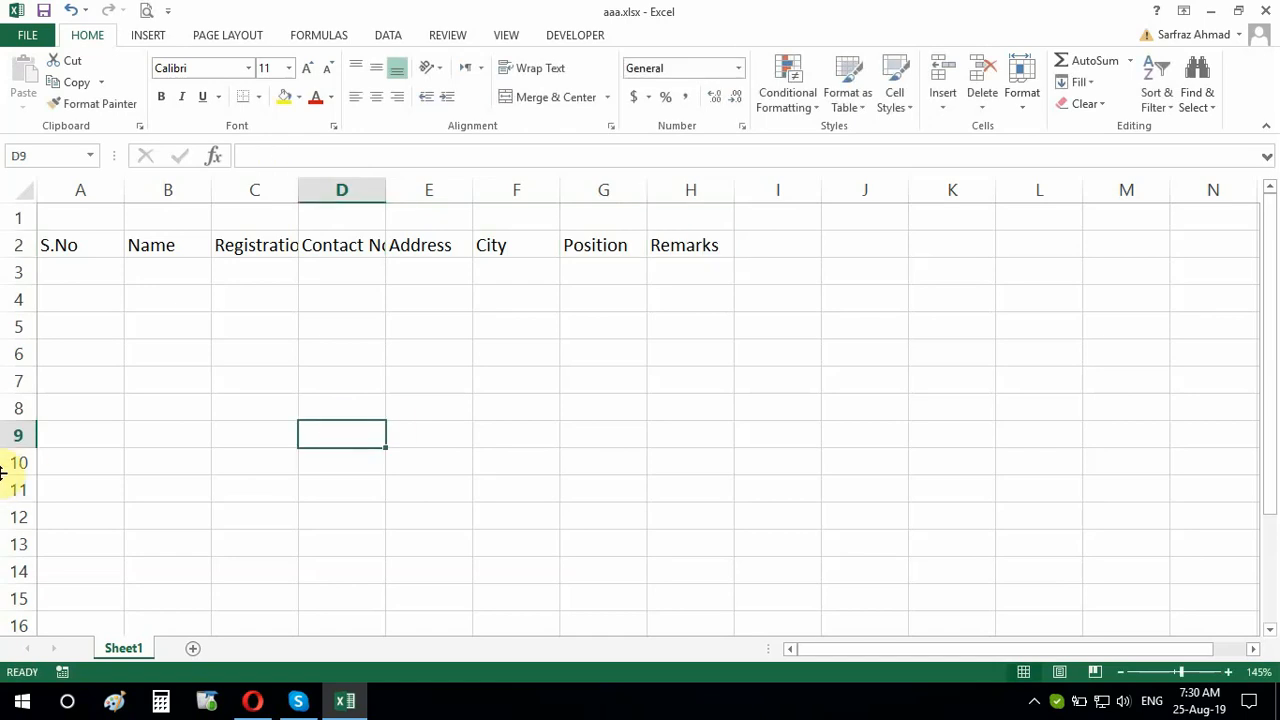
left_click(69, 275)
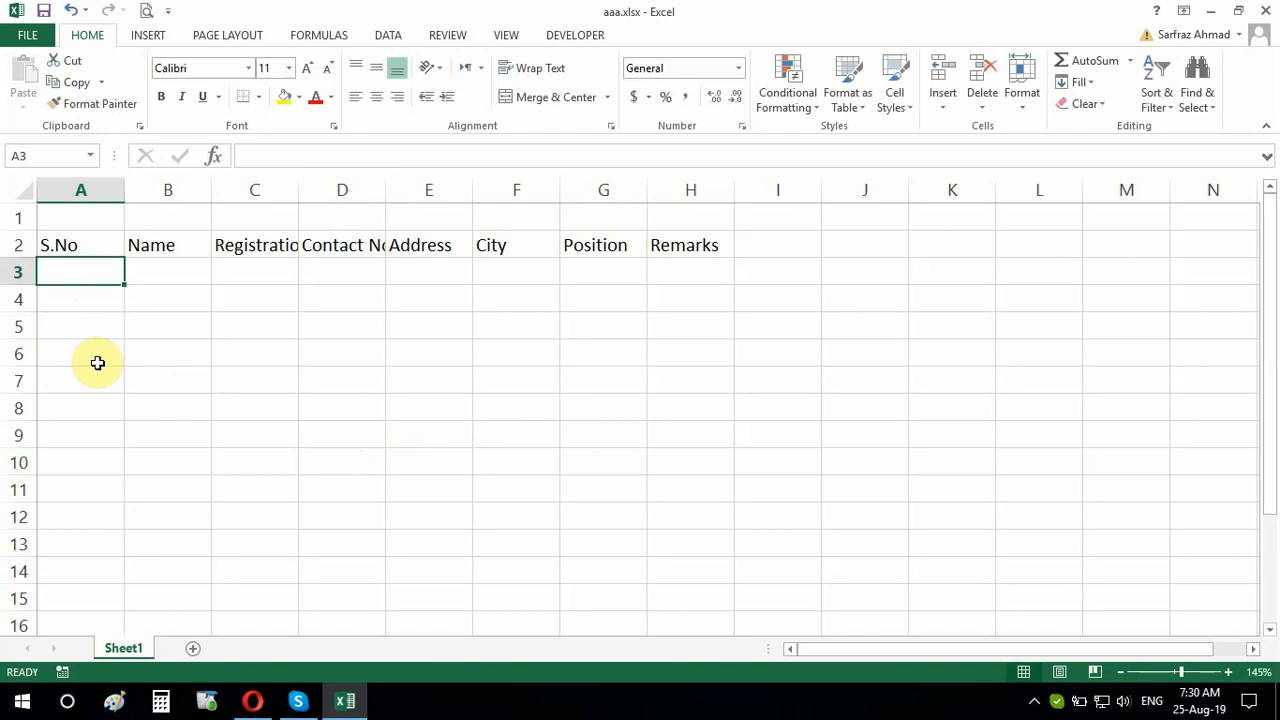
type("1")
key("Tab")
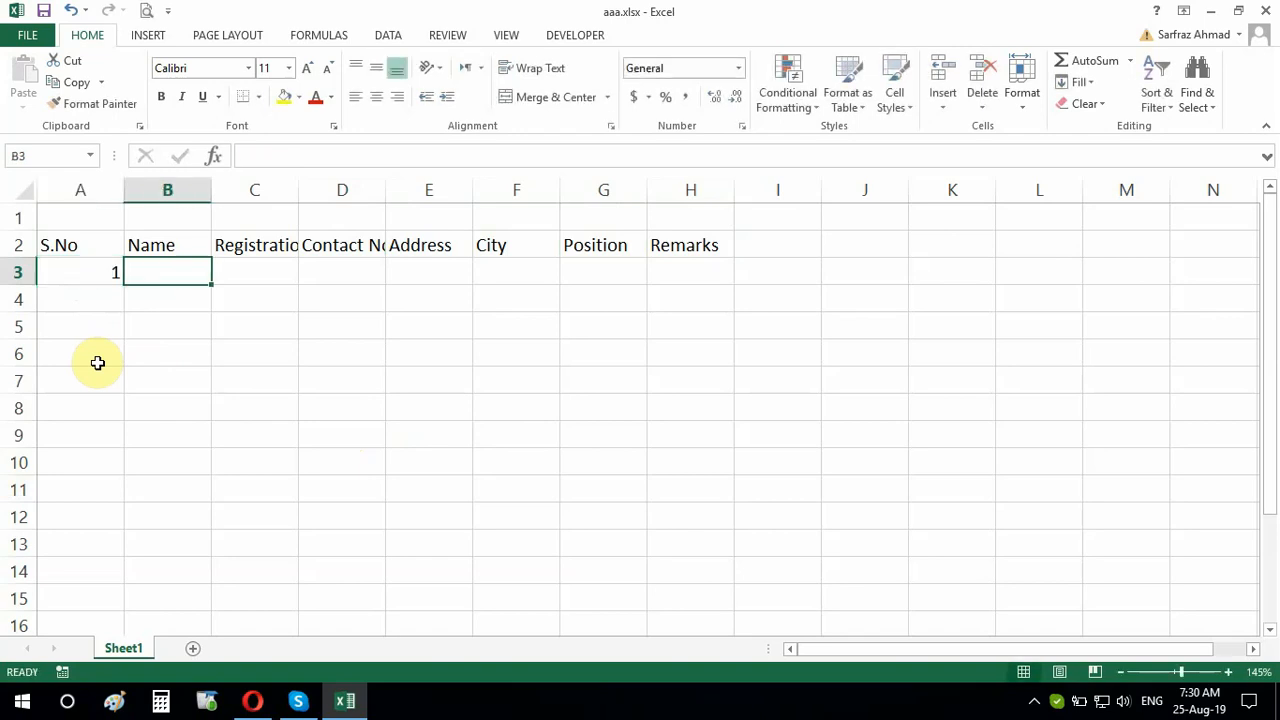
type("Ahmad")
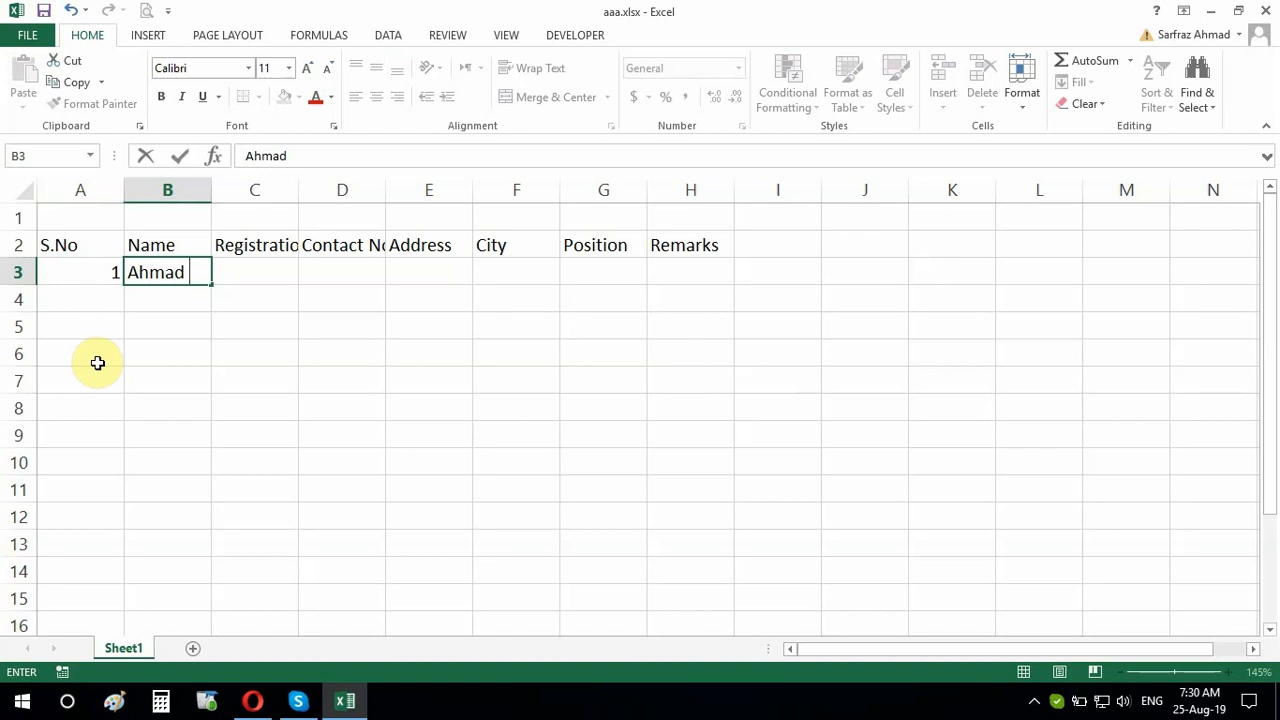
key("Tab")
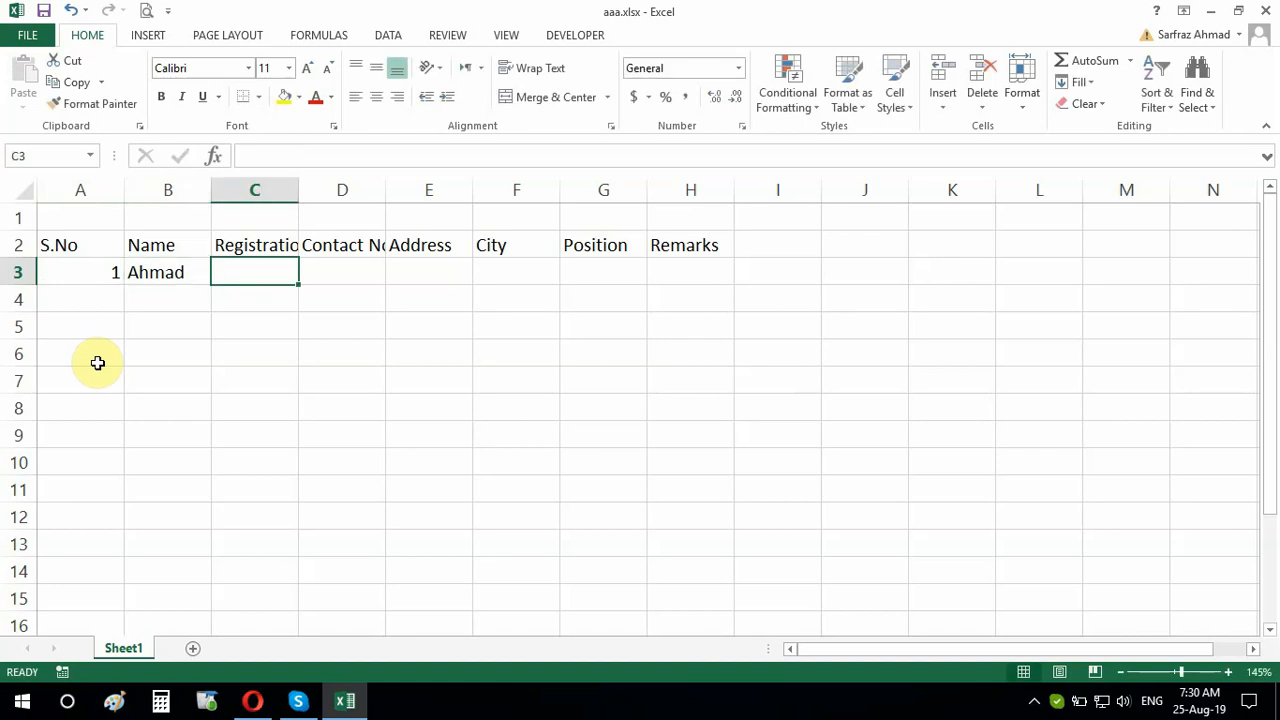
type("BS222")
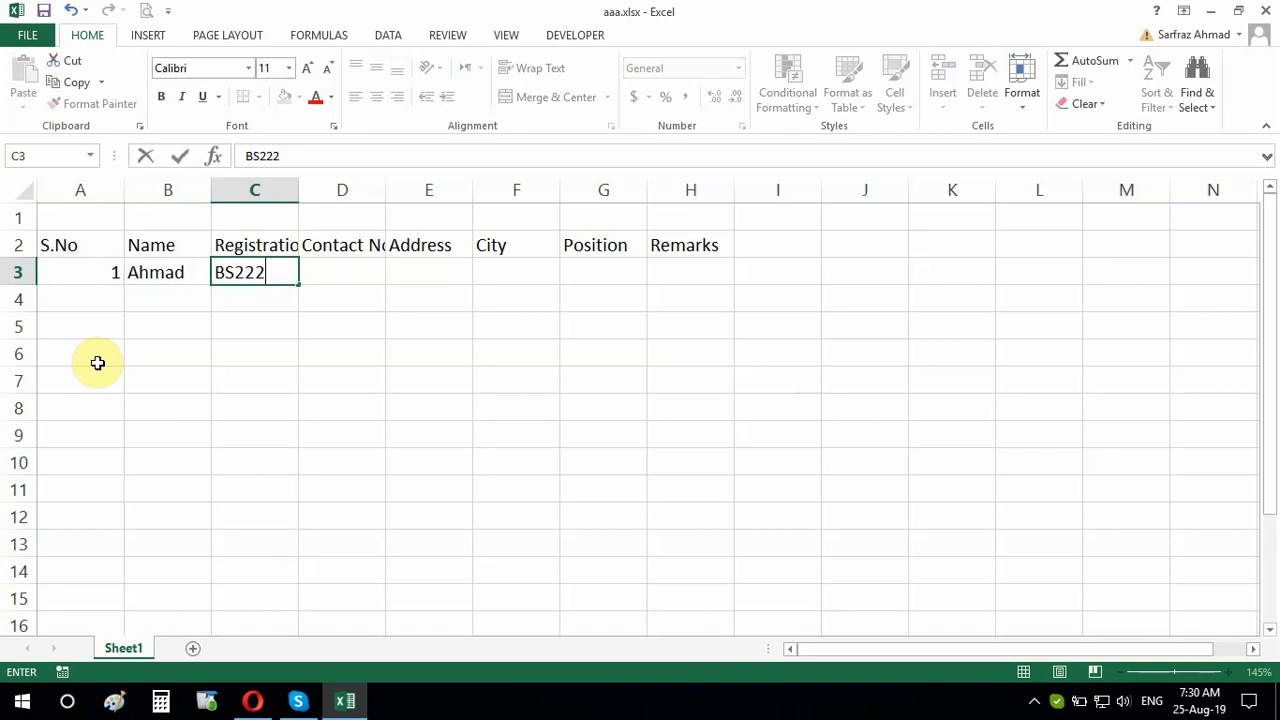
left_click(331, 281)
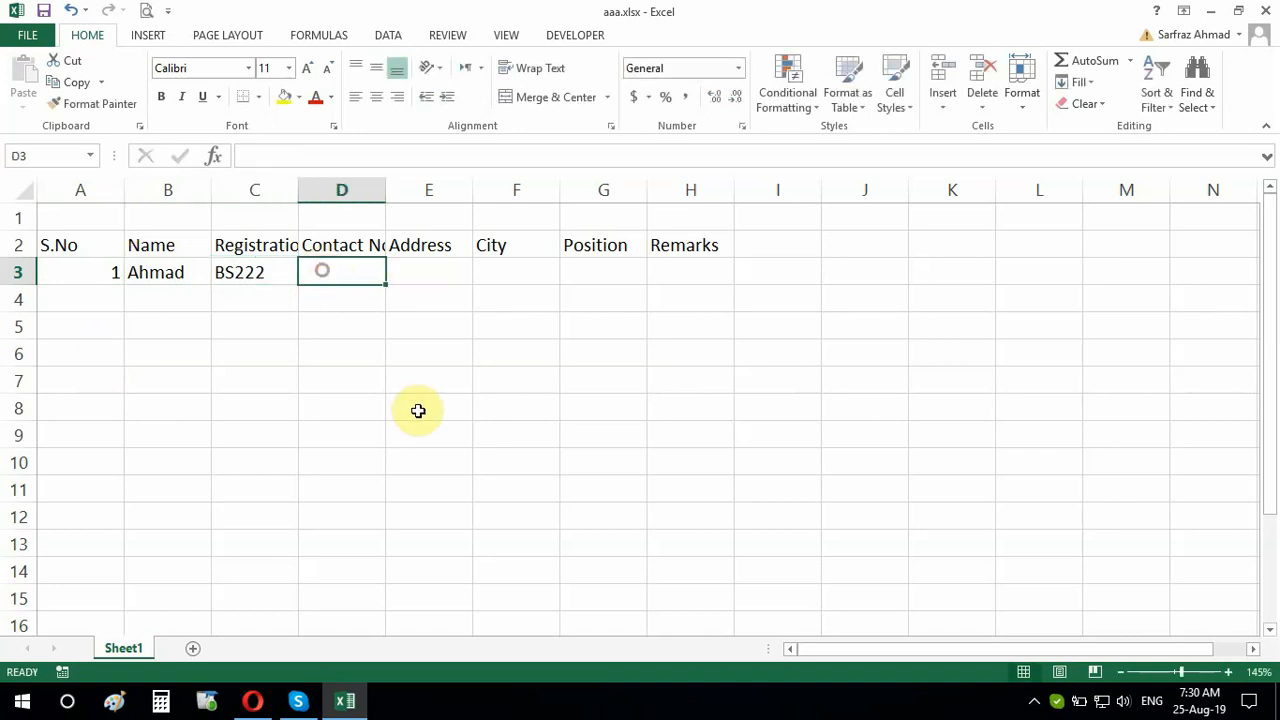
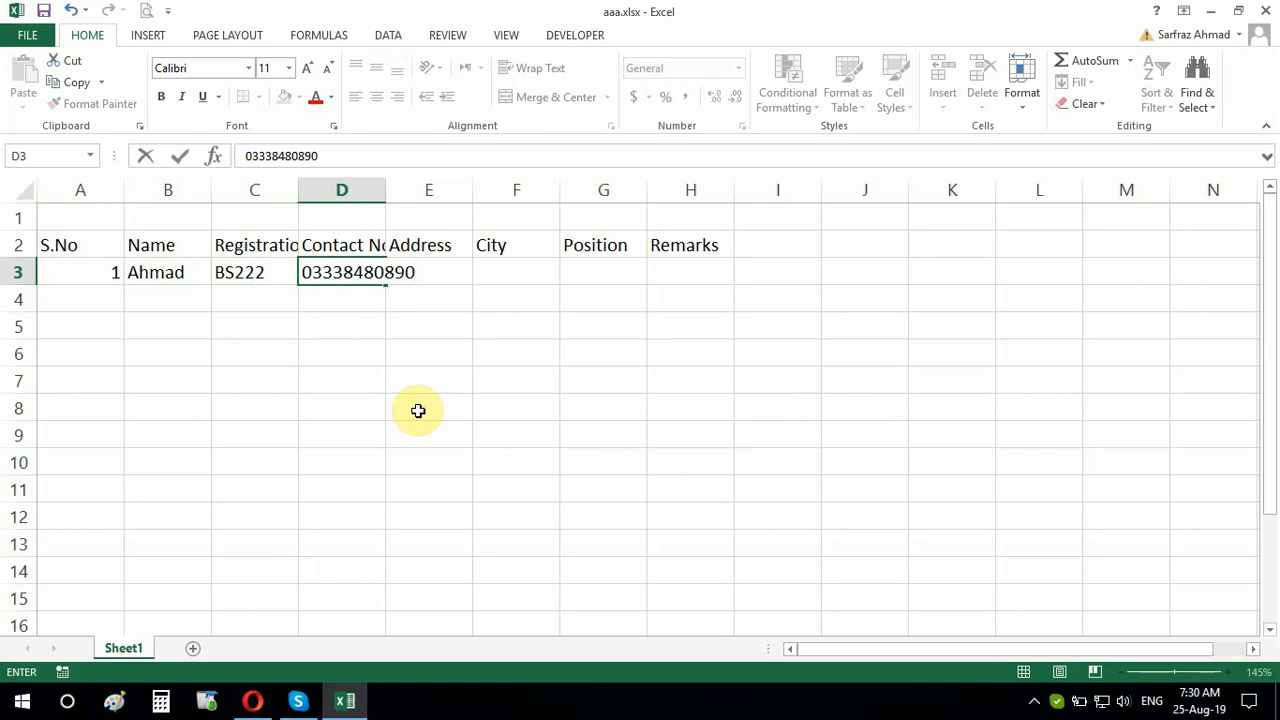
Enter the contact number, address ABS, city Kohat, position 1st and remark Present in D3:H3
left_click(418, 410)
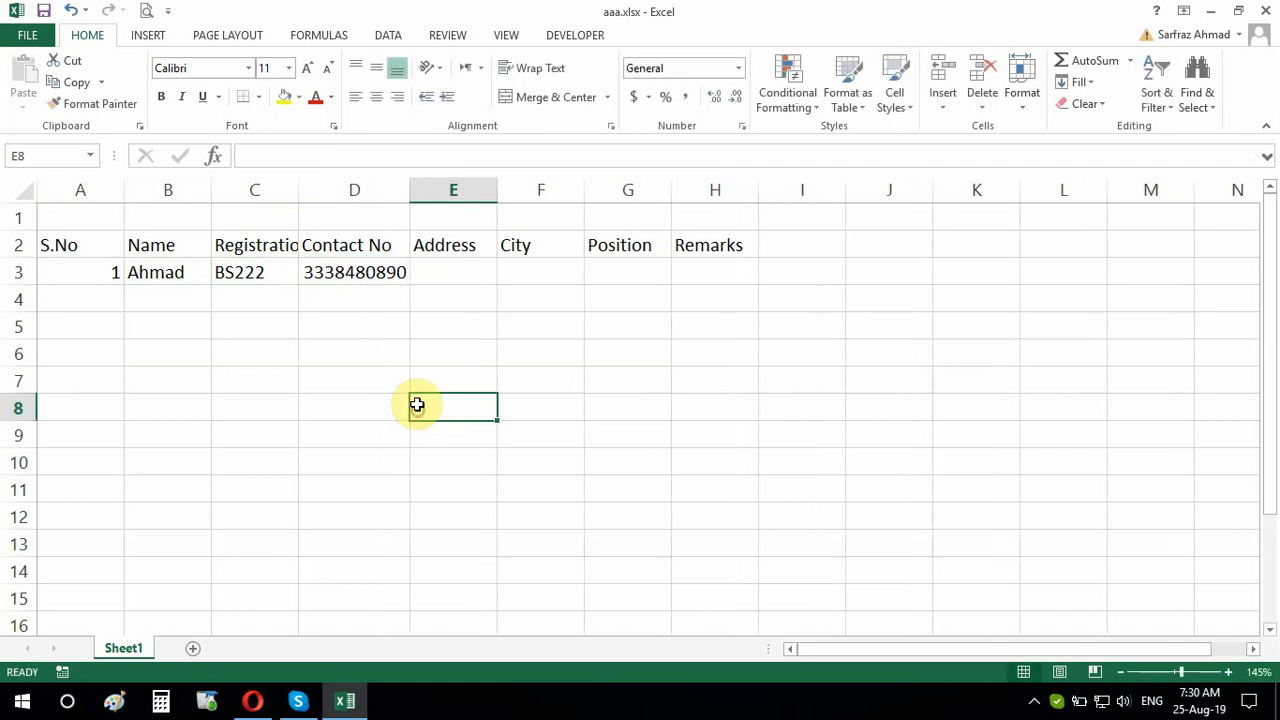
left_click(449, 273)
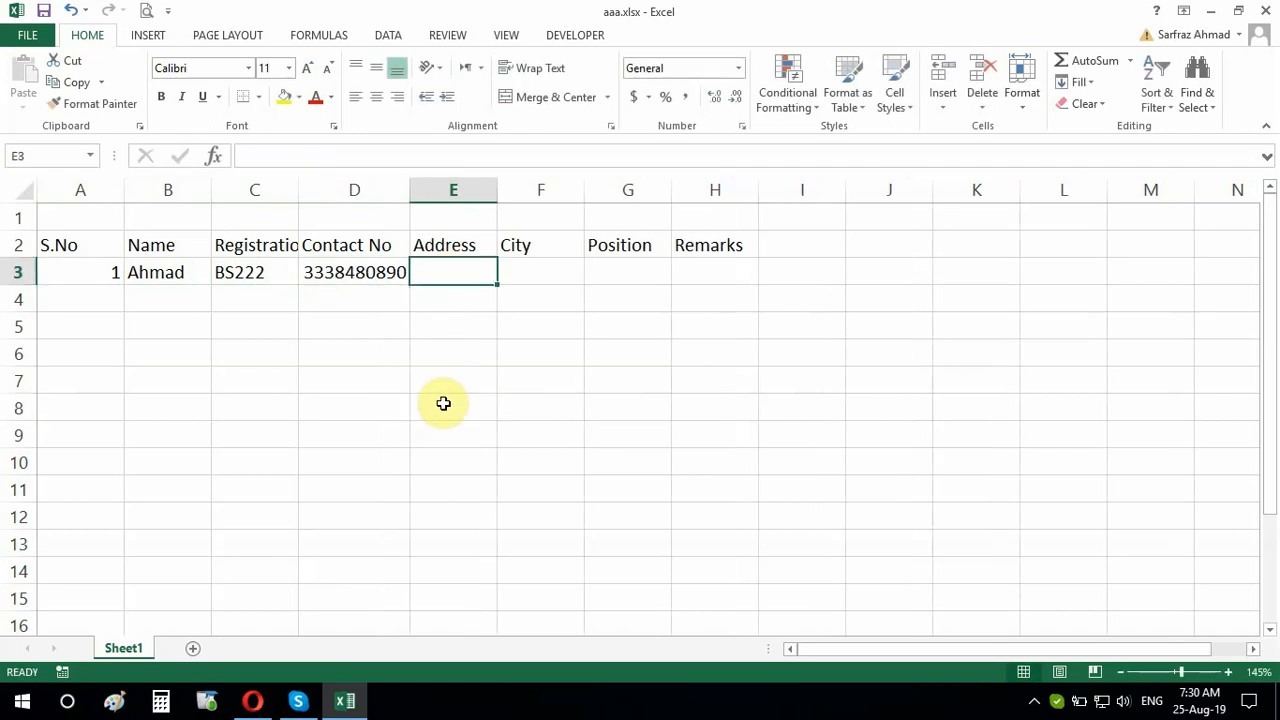
type("ABS")
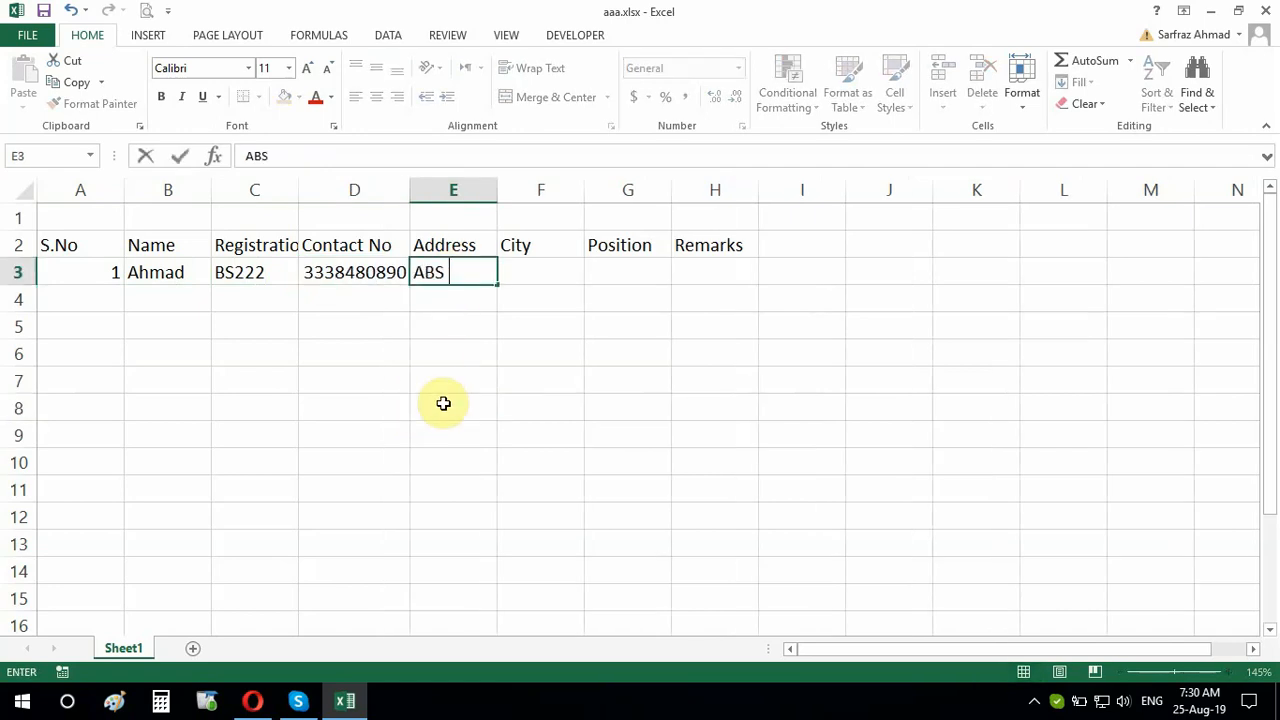
left_click(541, 282)
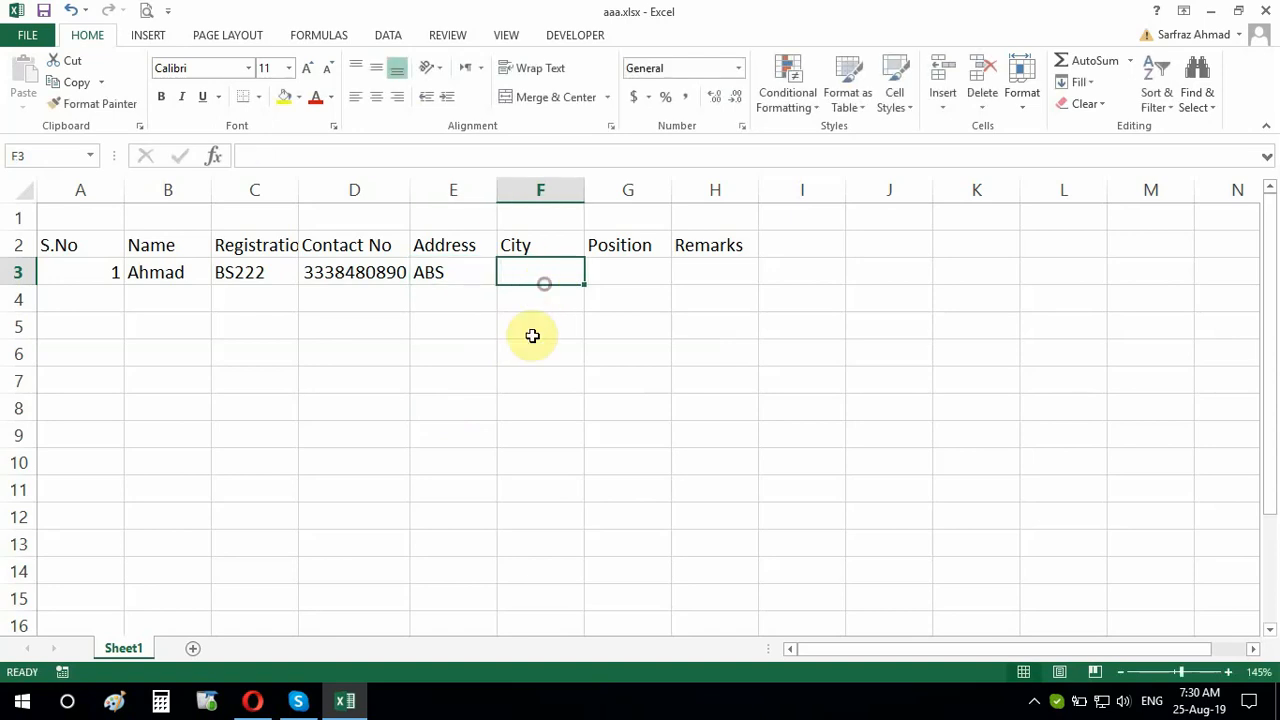
type("Kohat")
key("Tab")
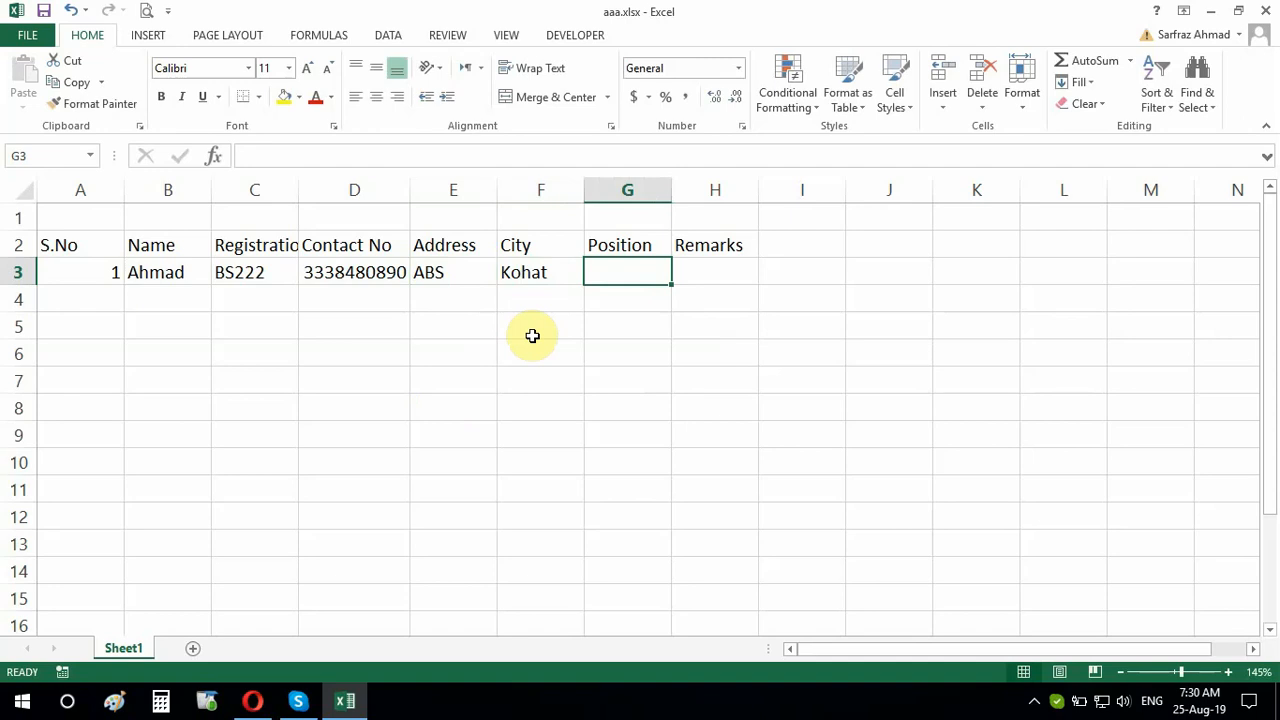
type("1st `")
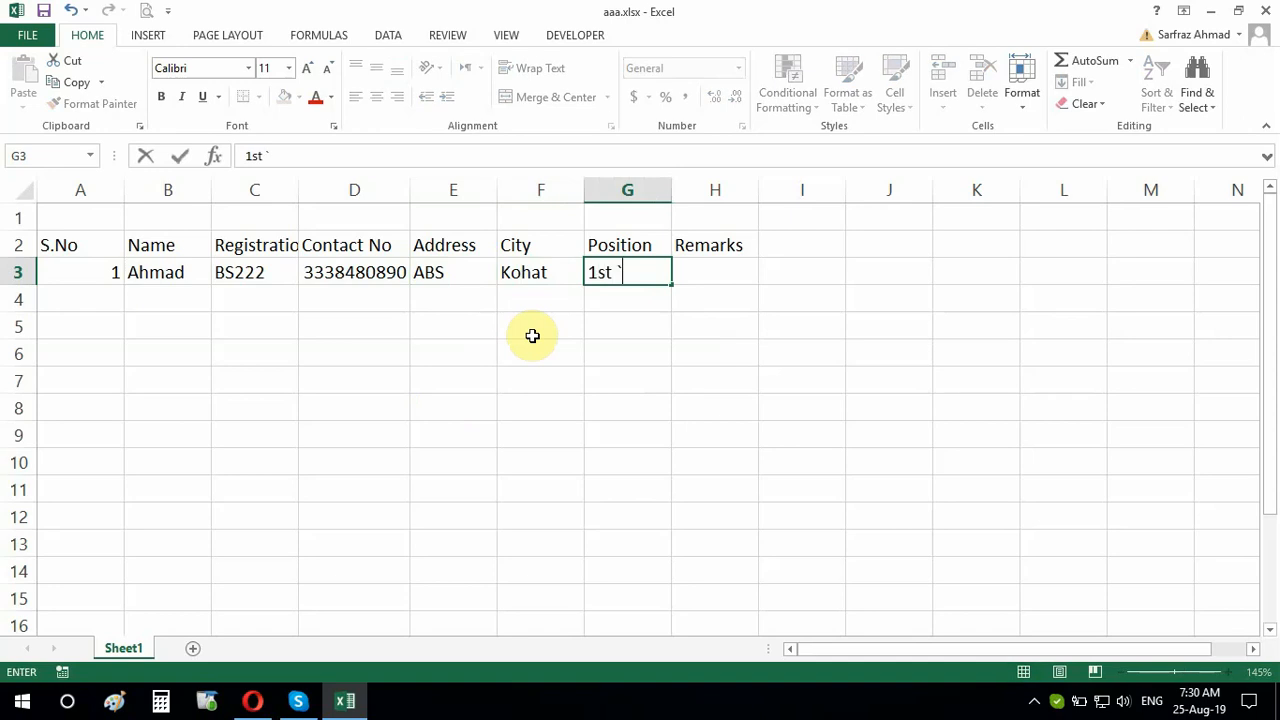
key("Tab")
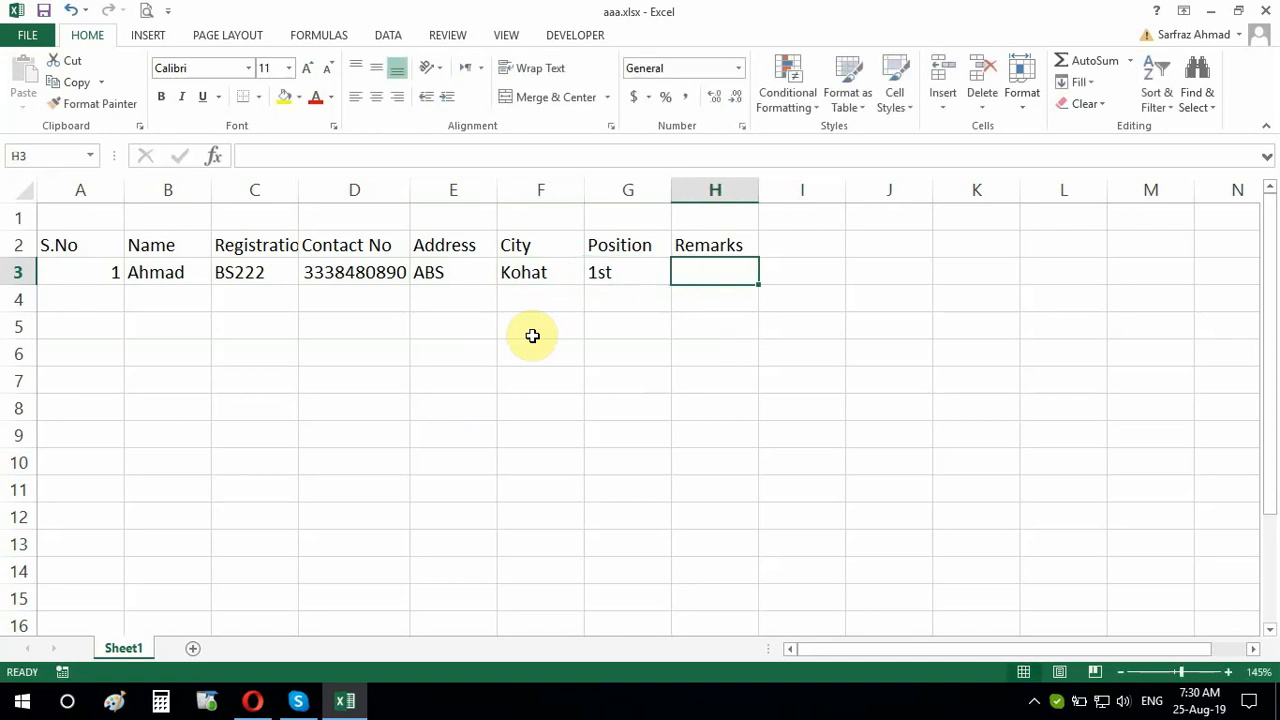
type("P")
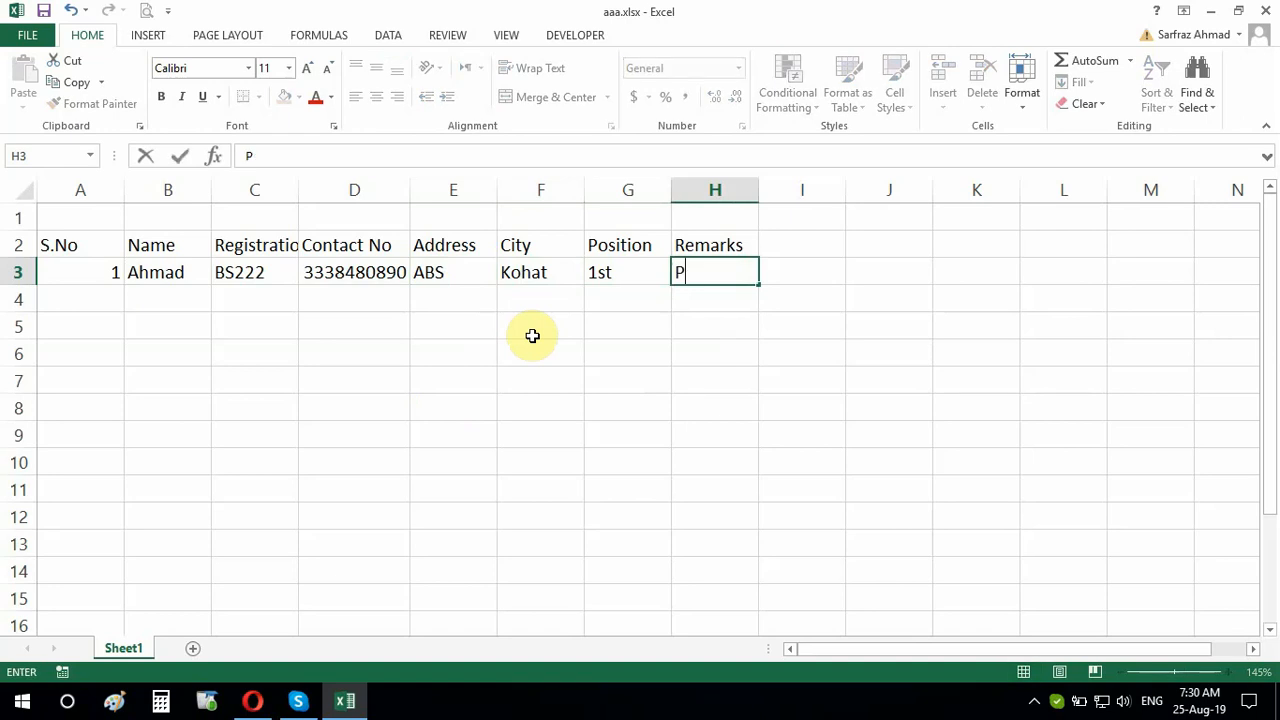
type("resent")
left_click(518, 330)
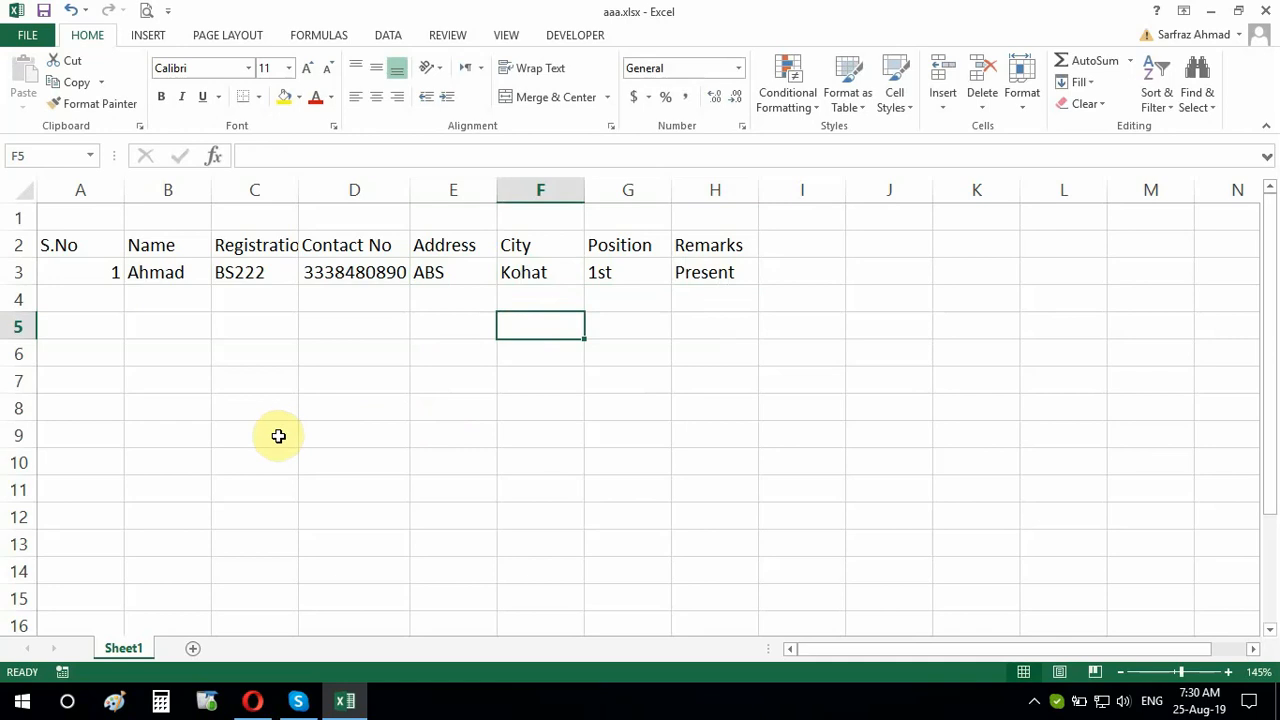
Narrow column A and widen columns B and C until Registration No fully shows
left_click(93, 280)
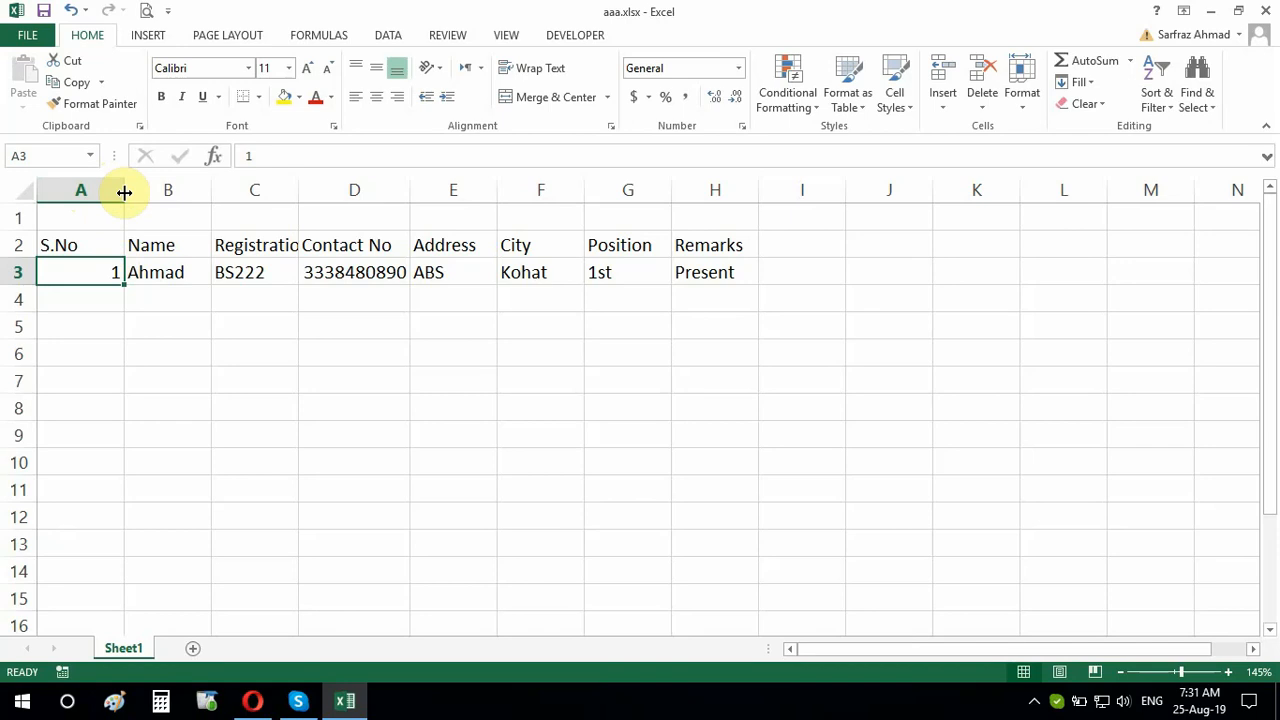
left_click_drag(124, 192, 83, 200)
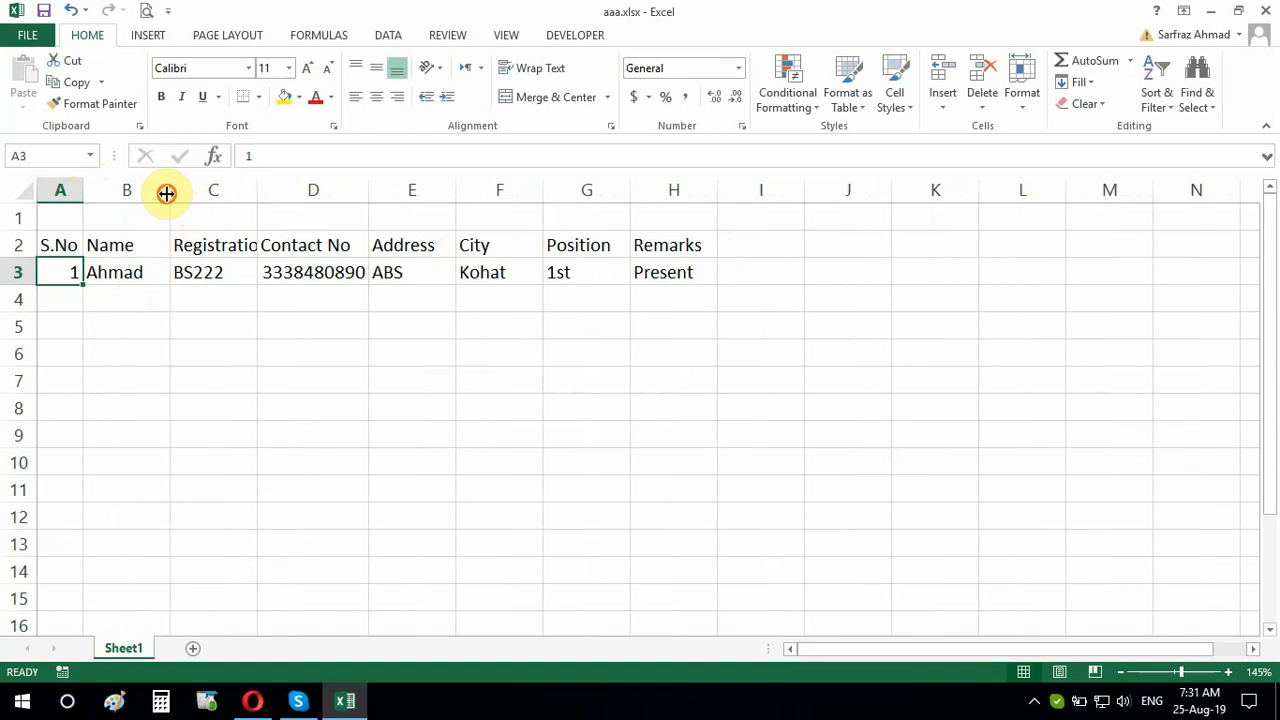
left_click_drag(167, 194, 224, 194)
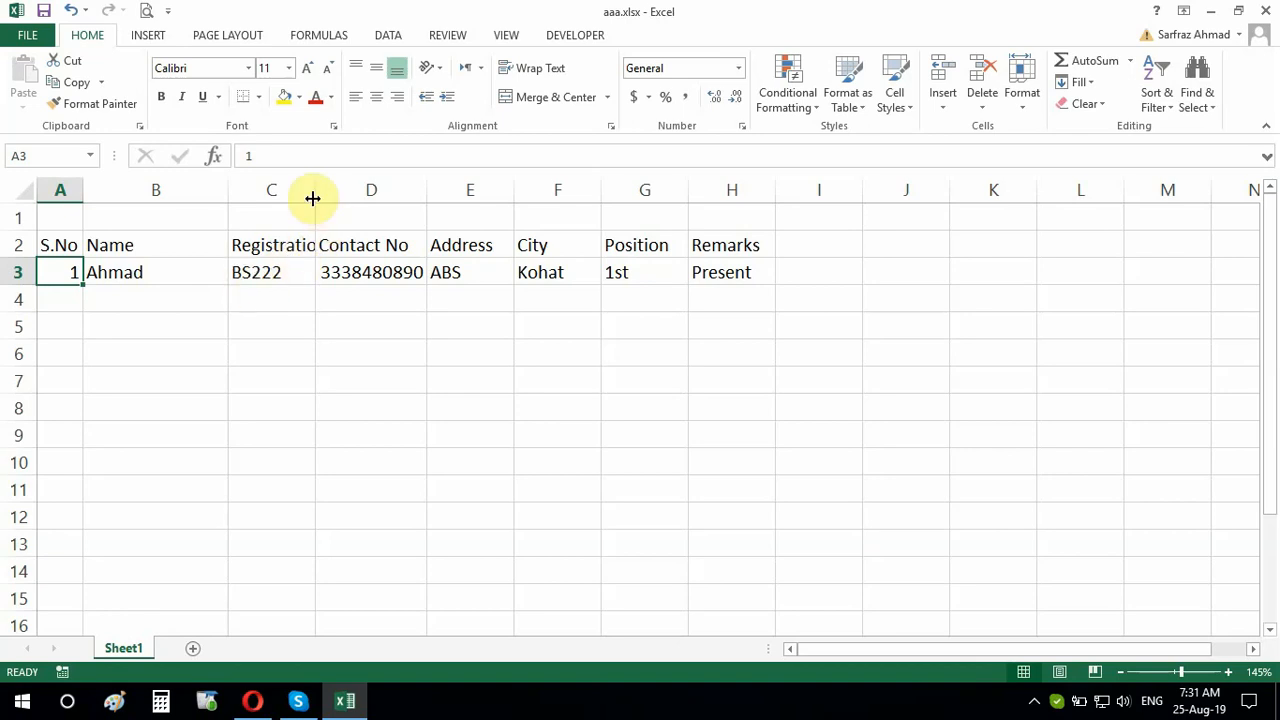
left_click_drag(313, 197, 356, 202)
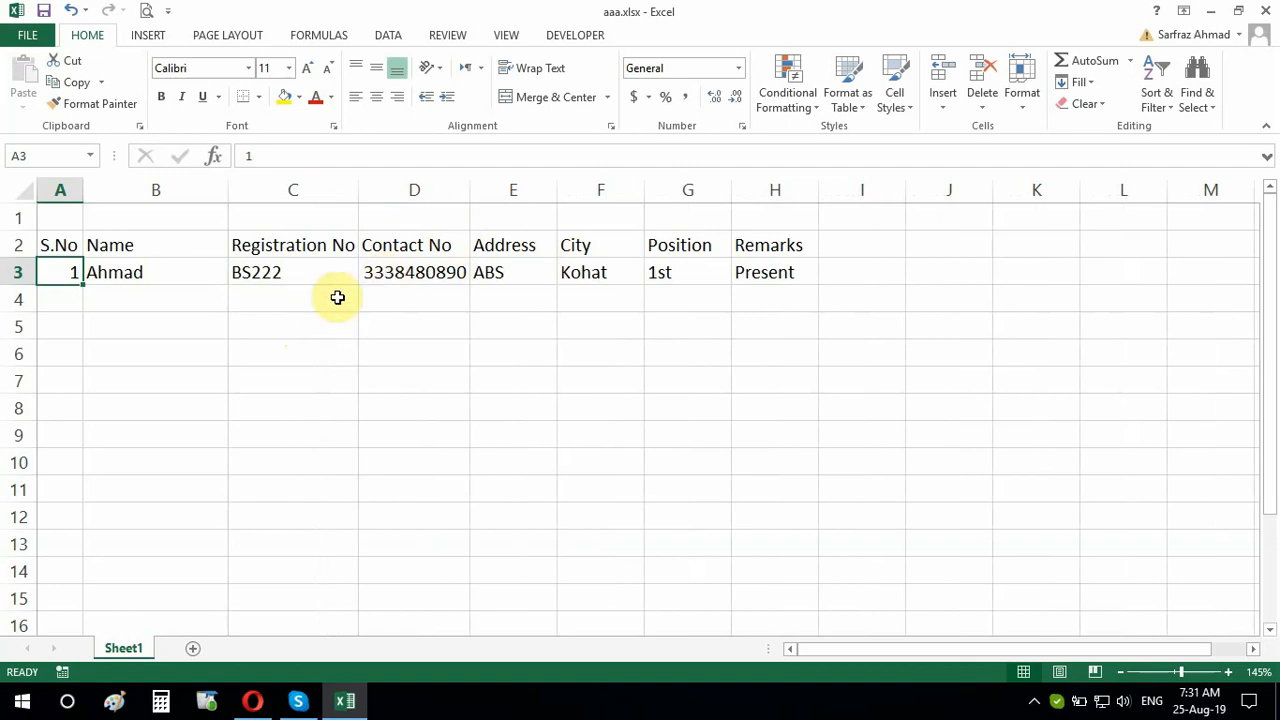
Enter BS223 in cell C4 below BS222
left_click(278, 298)
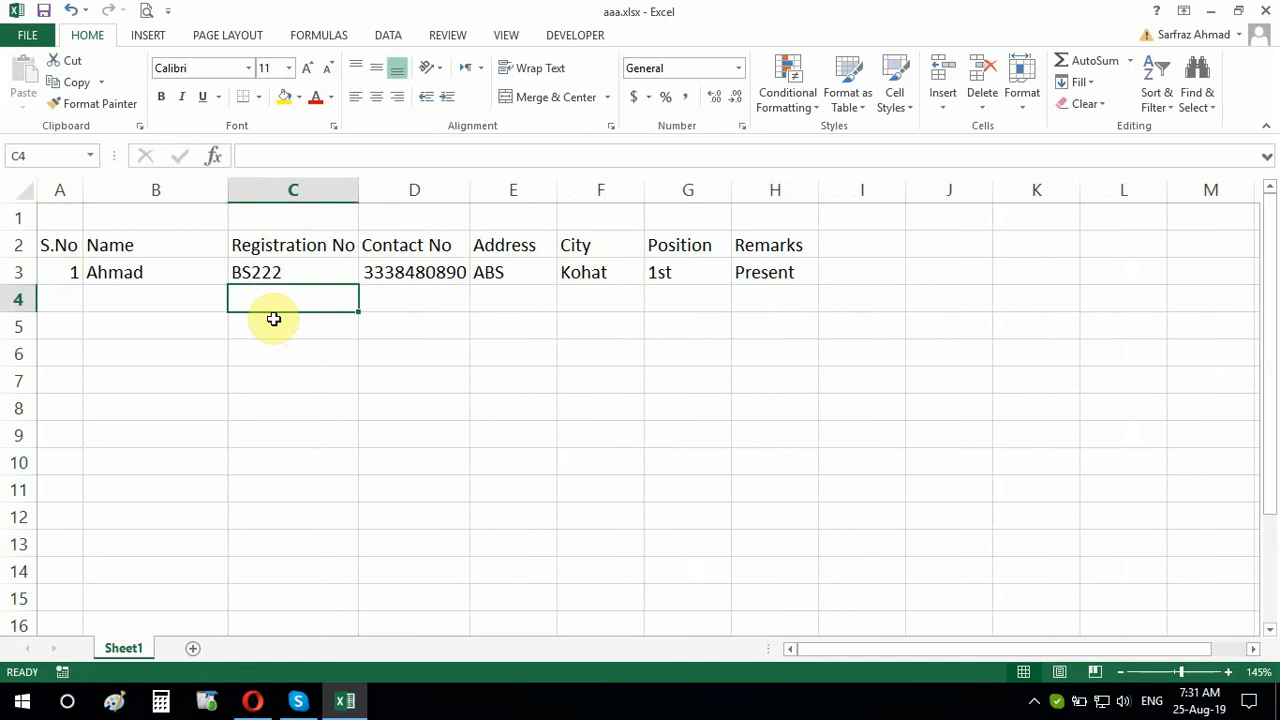
type("BS")
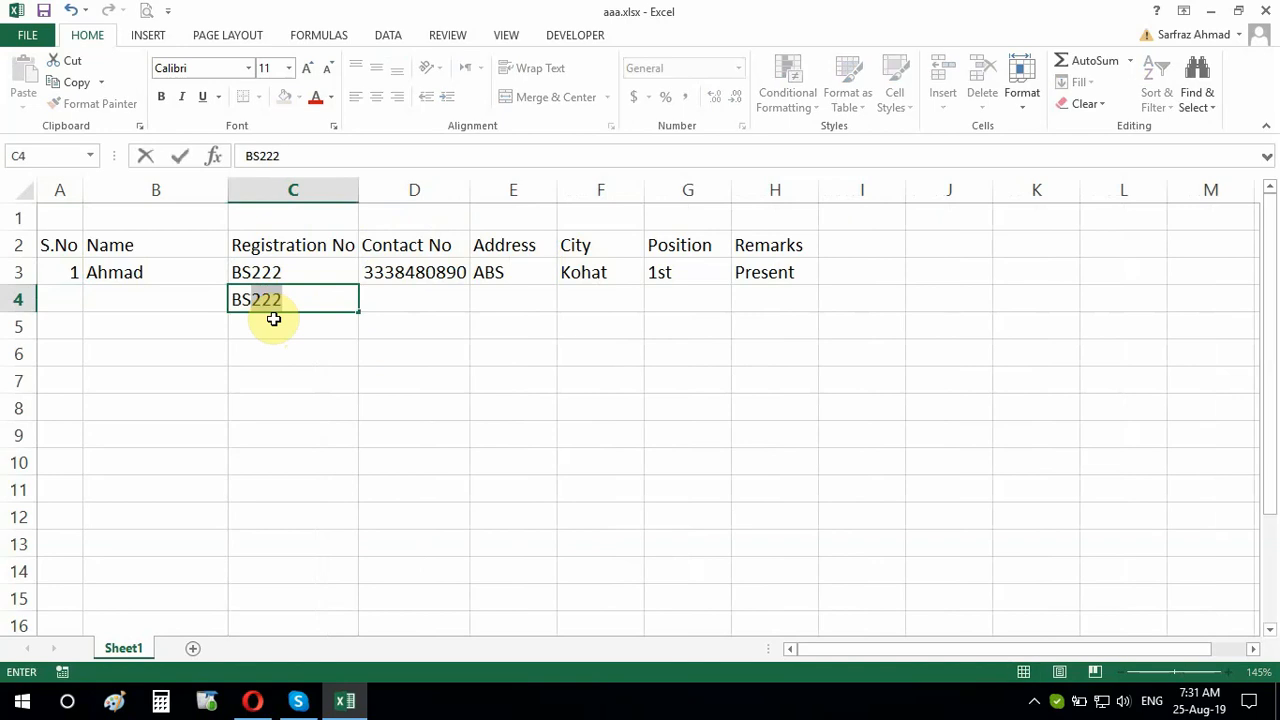
type("223")
left_click(286, 358)
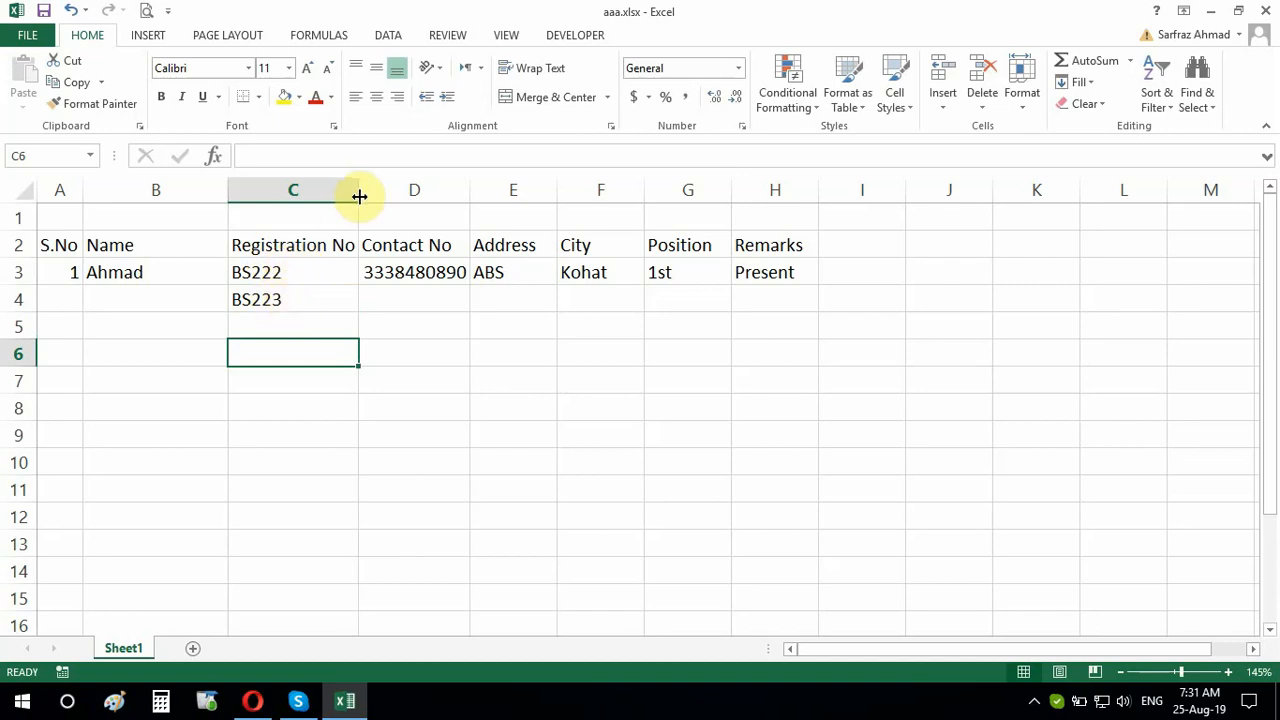
Narrow column C and reduce the Registration No heading to font size 8
left_click_drag(359, 196, 305, 190)
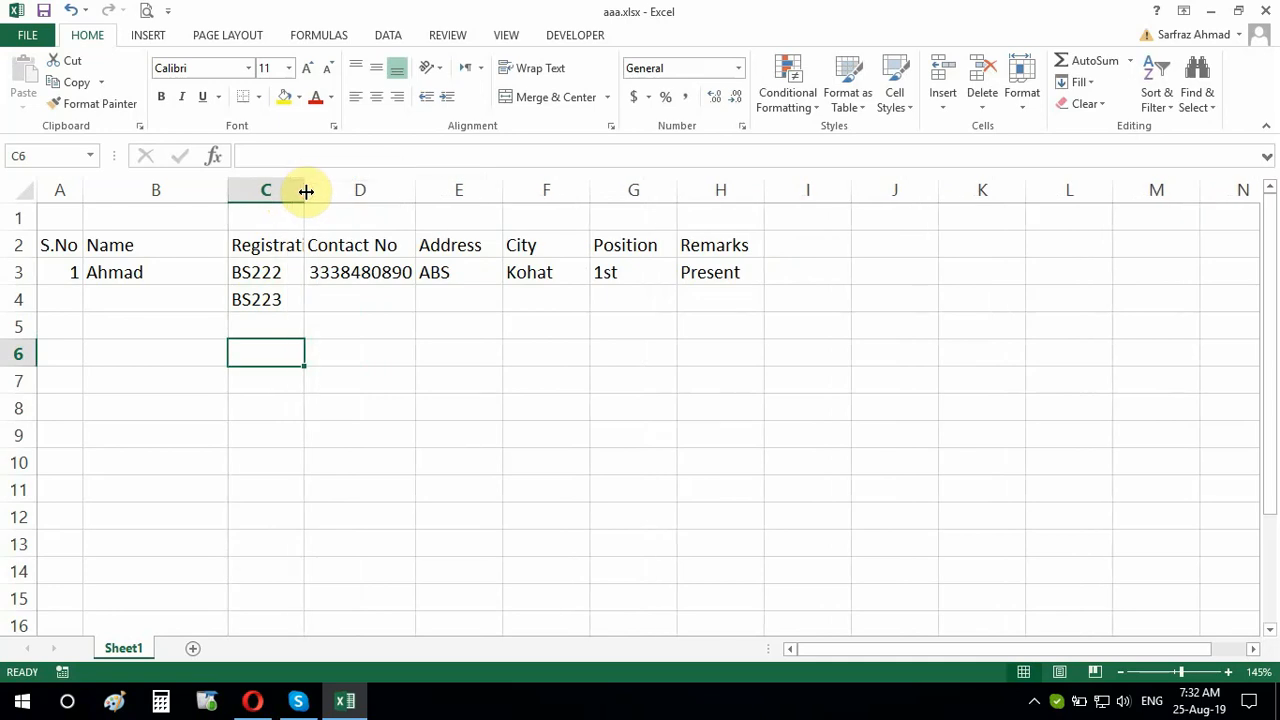
left_click(285, 248)
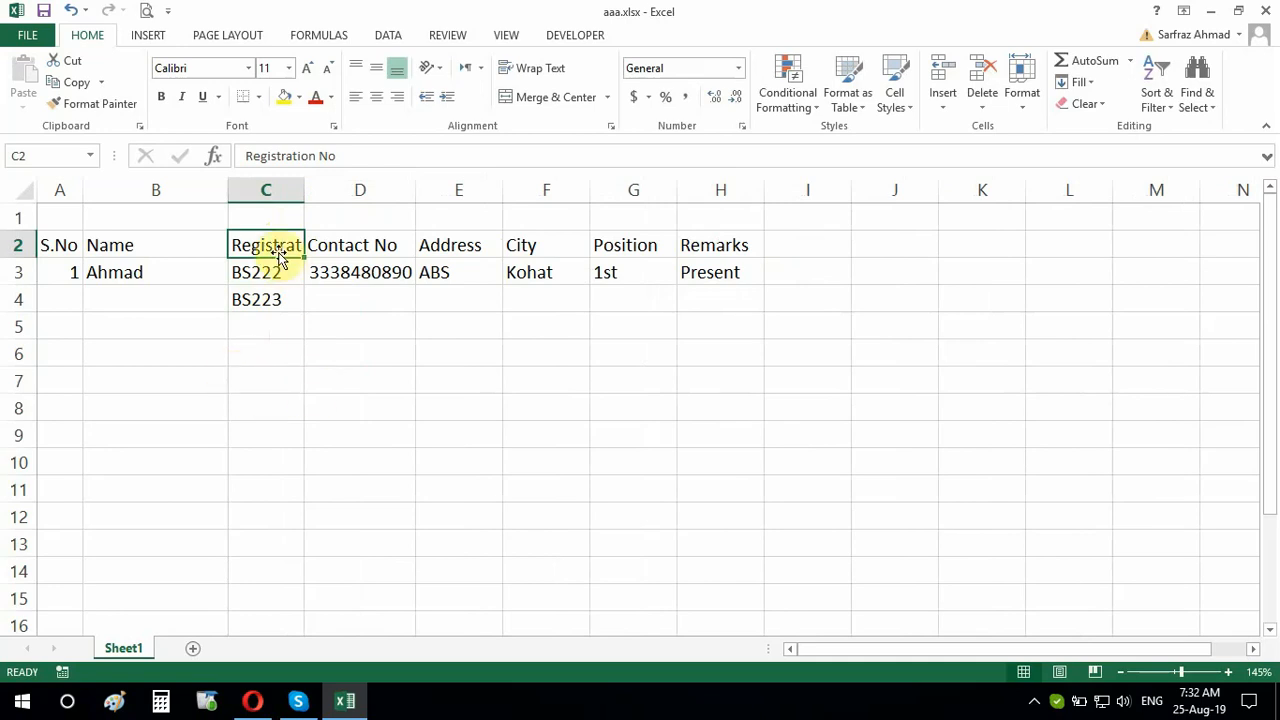
left_click(327, 68)
left_click(327, 68)
left_click(327, 68)
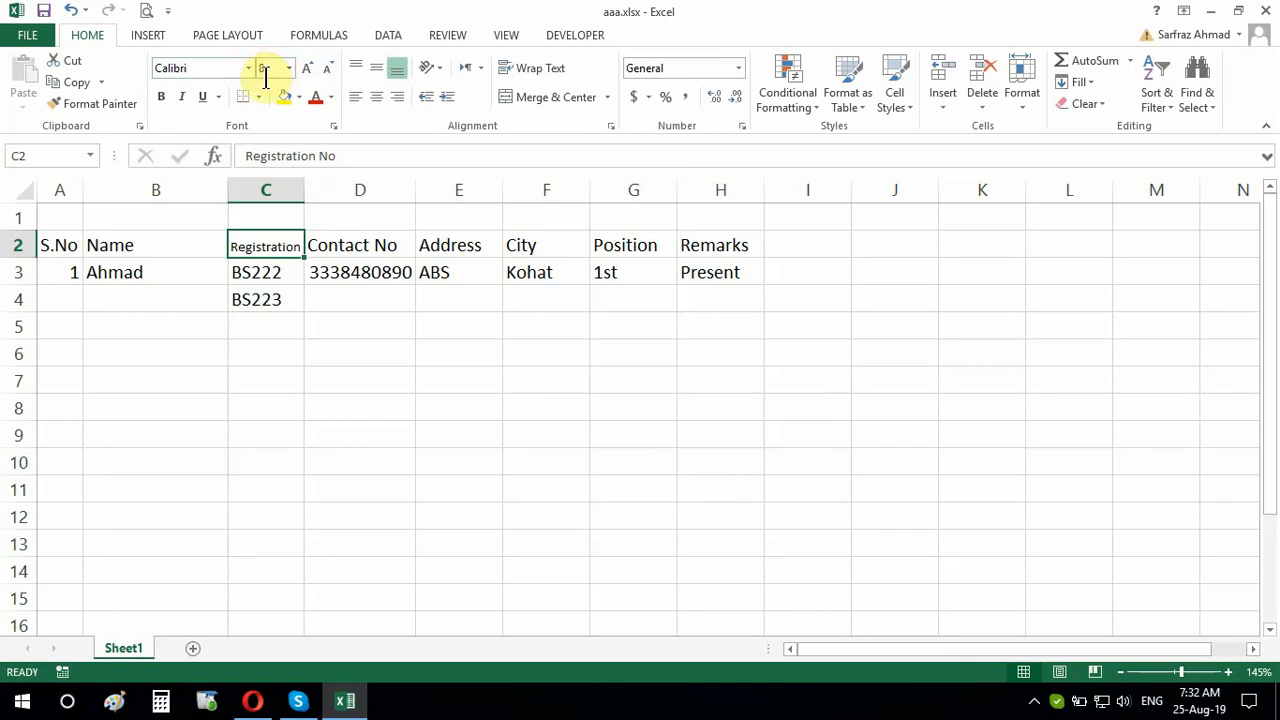
Format cell C2 with Wrap text and Center vertical alignment
right_click(264, 250)
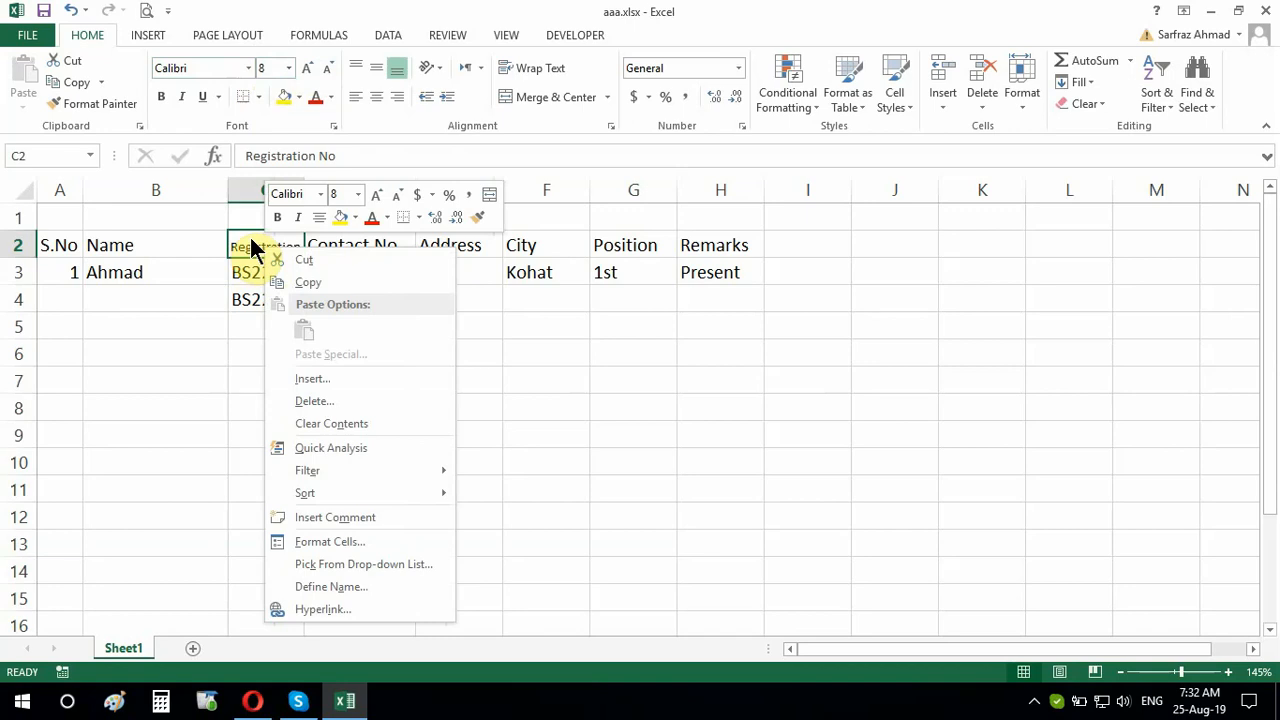
left_click(341, 541)
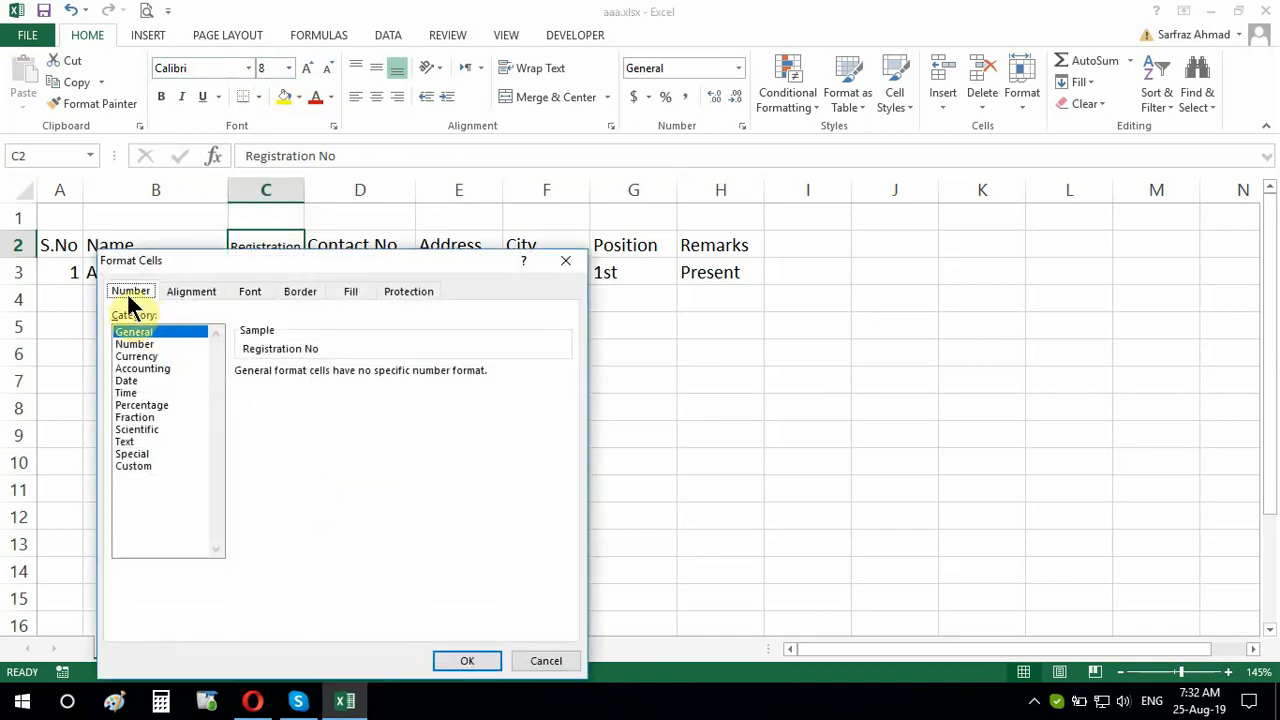
left_click(195, 292)
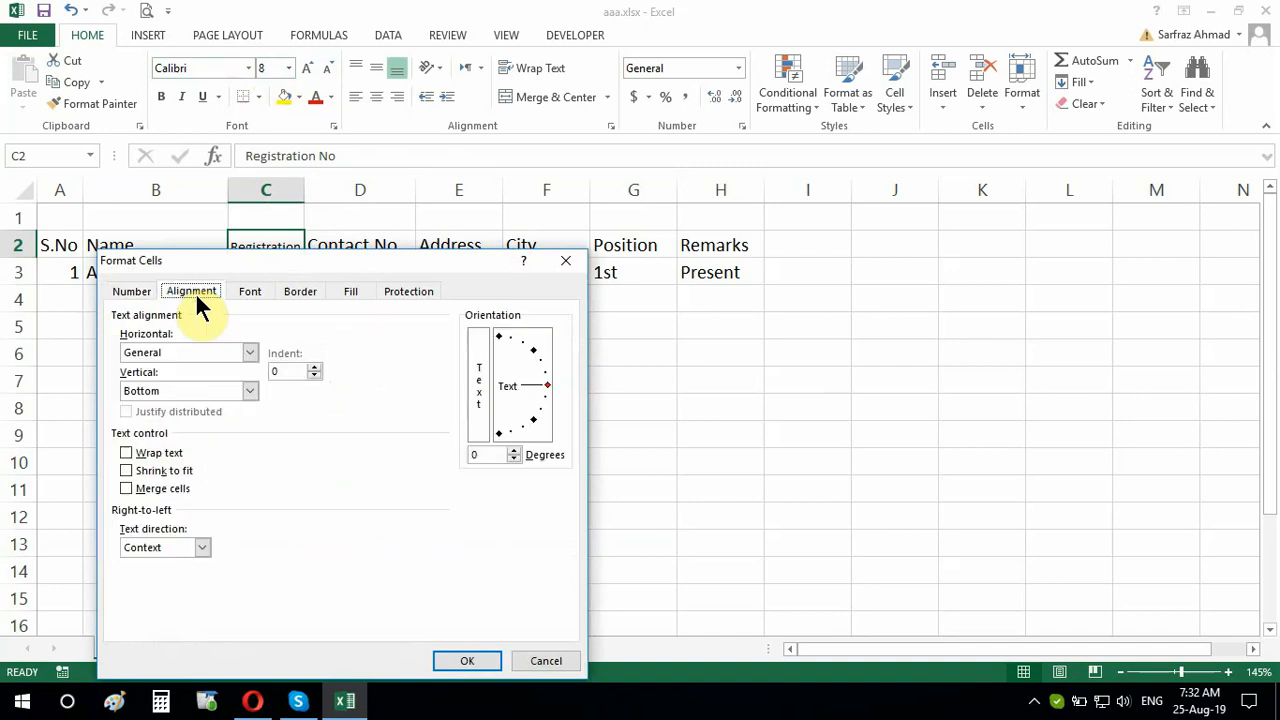
left_click(126, 454)
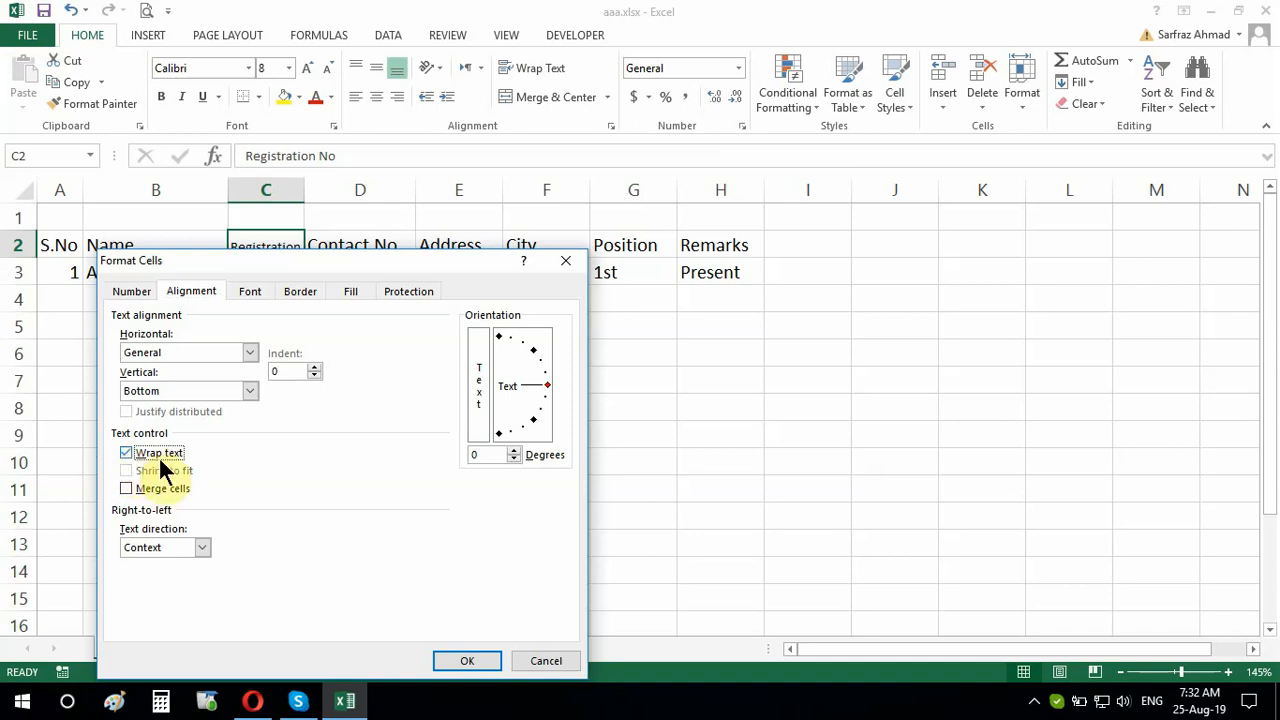
left_click(249, 391)
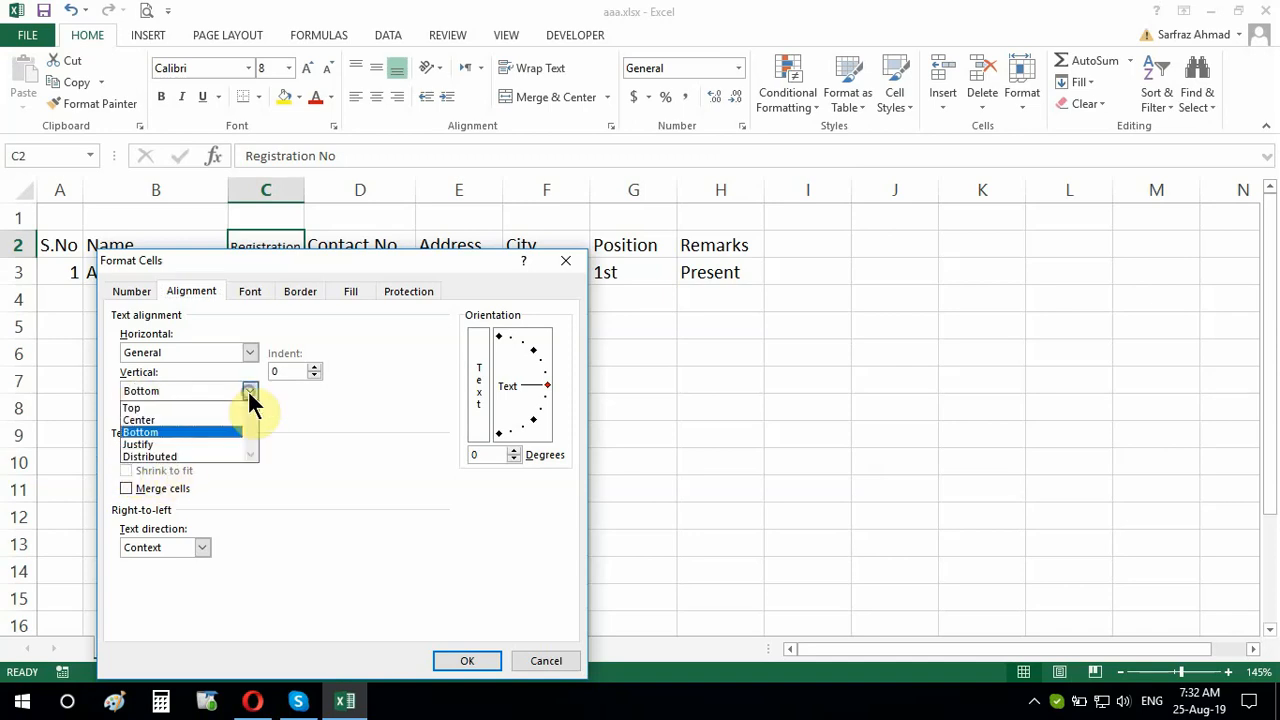
left_click(225, 419)
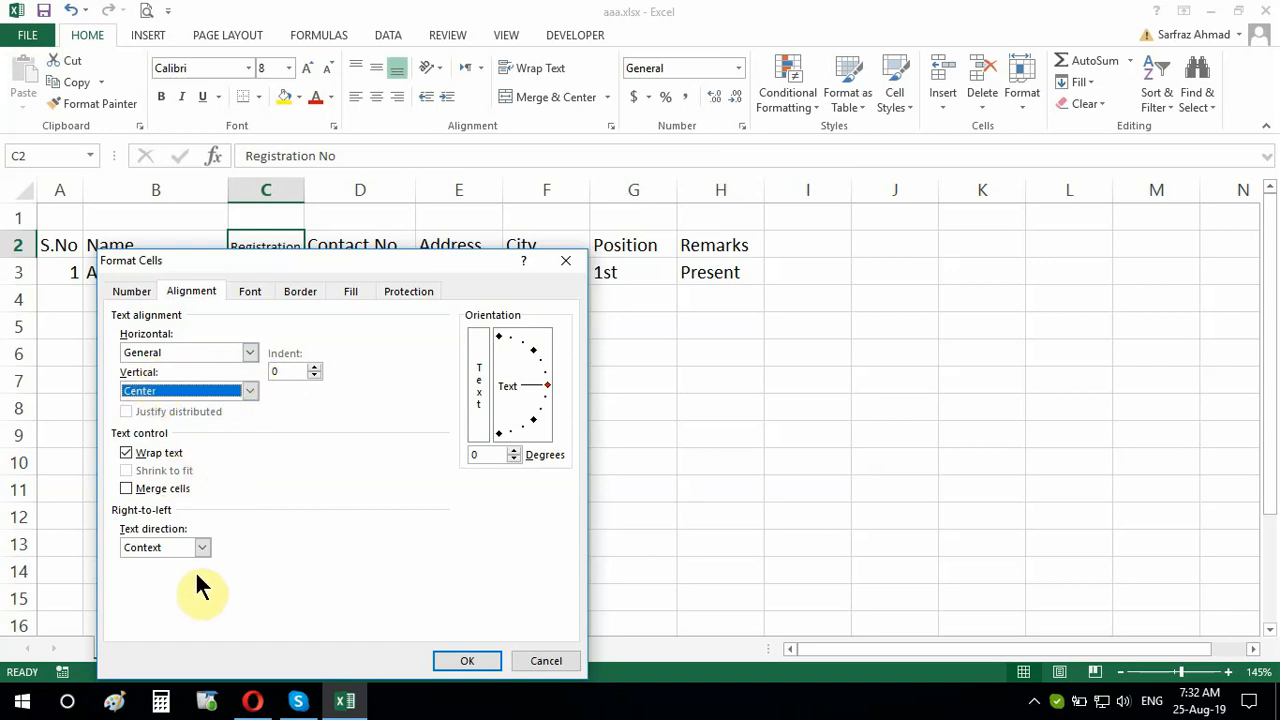
left_click(455, 660)
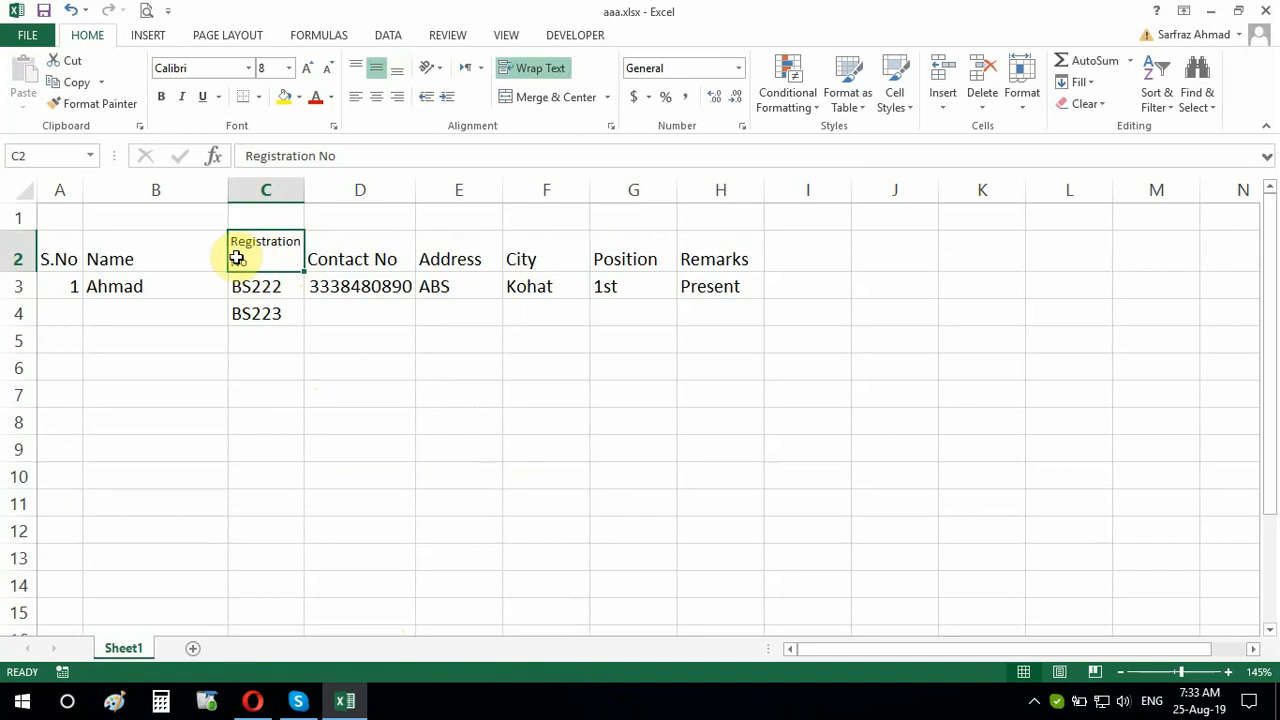
Try left and right alignment on the C2 heading, then settle on centre
left_click(375, 95)
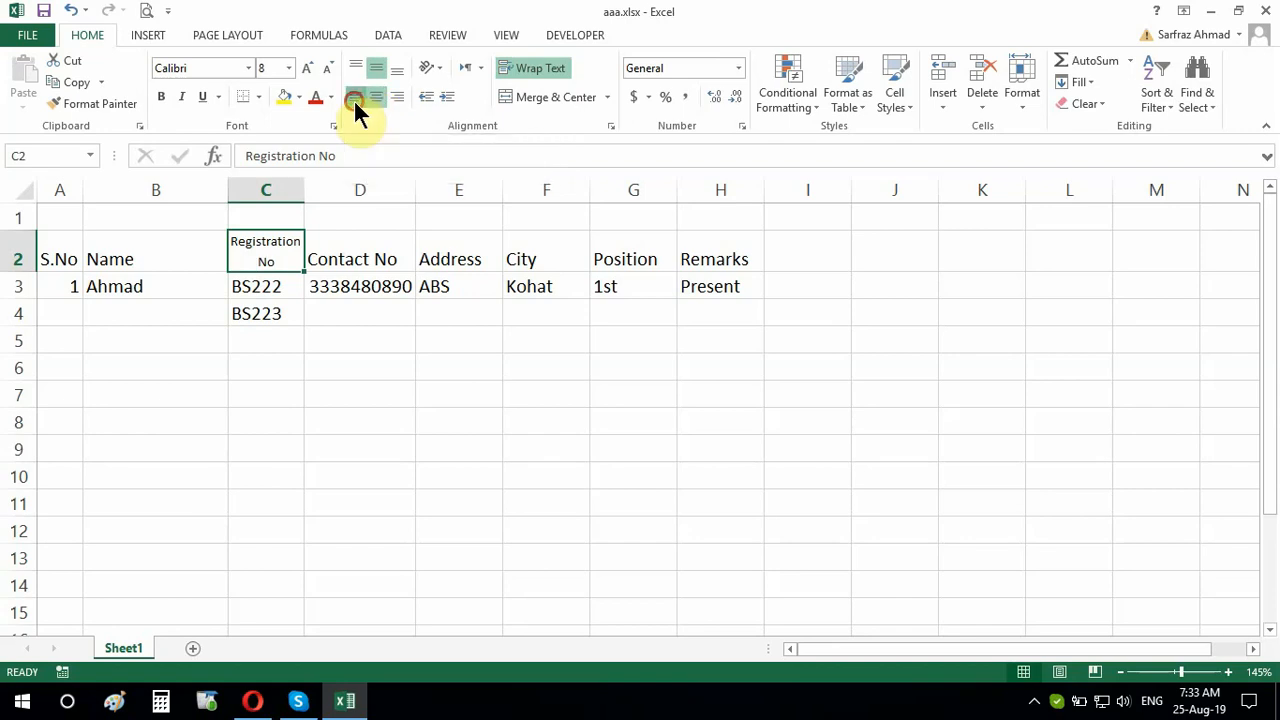
left_click(355, 99)
left_click(399, 98)
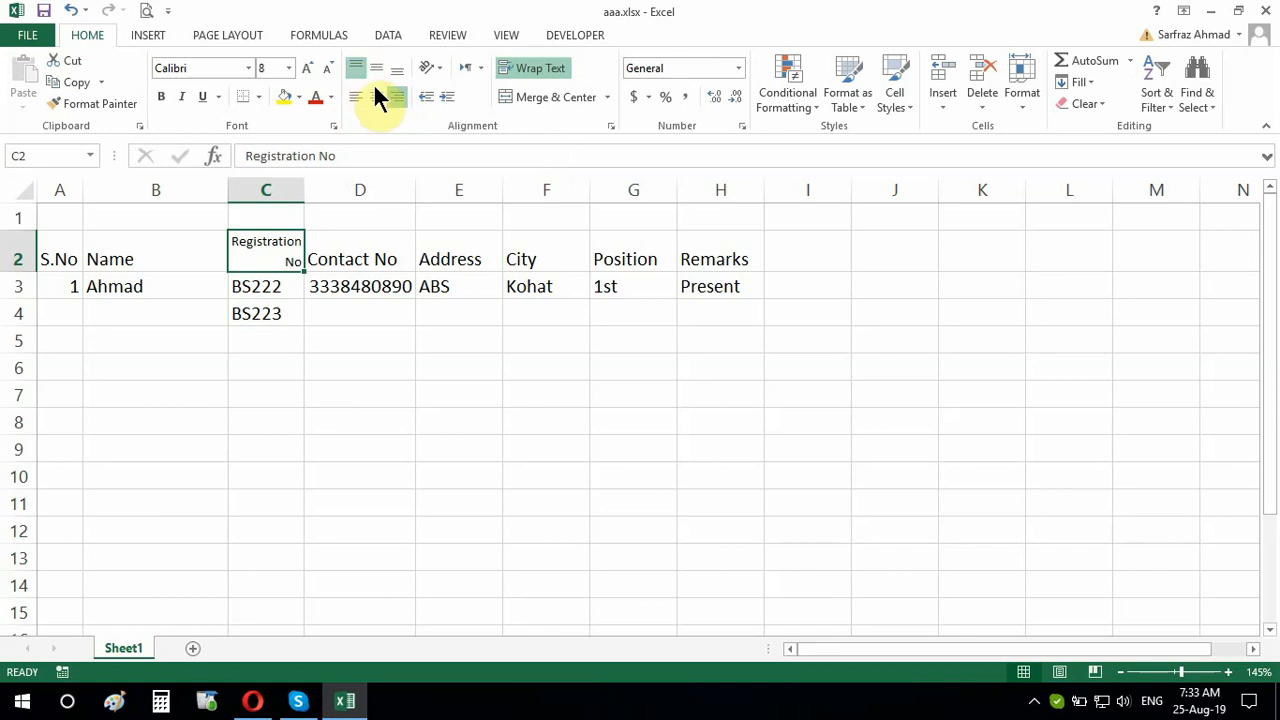
left_click(376, 97)
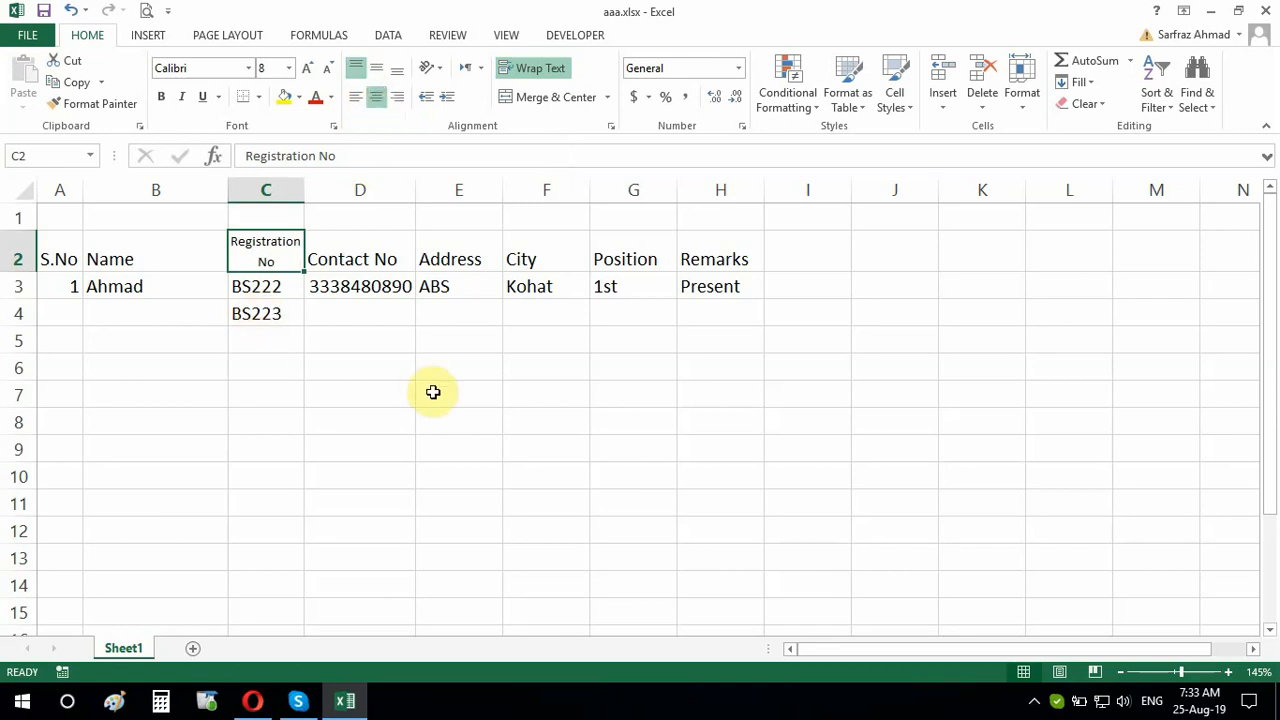
left_click(342, 398)
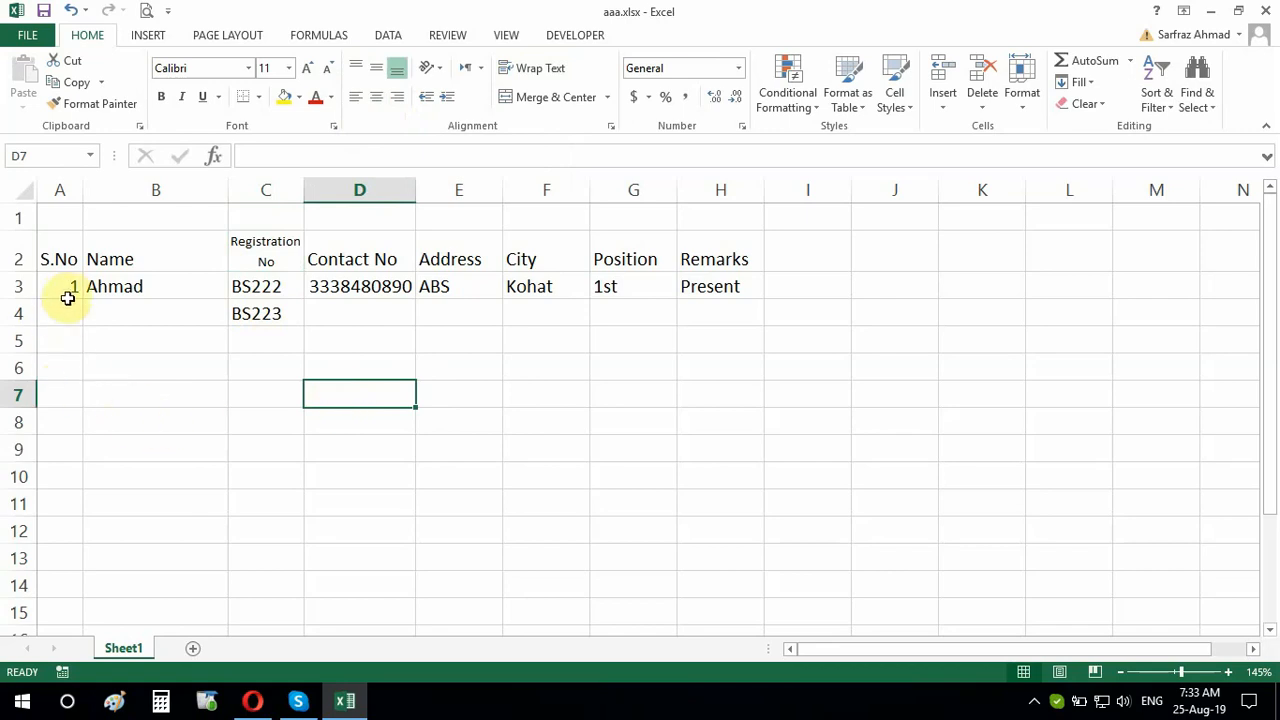
Enter 2 and 3 in A4:A5, then fill the series down to 11 in A13
left_click(67, 297)
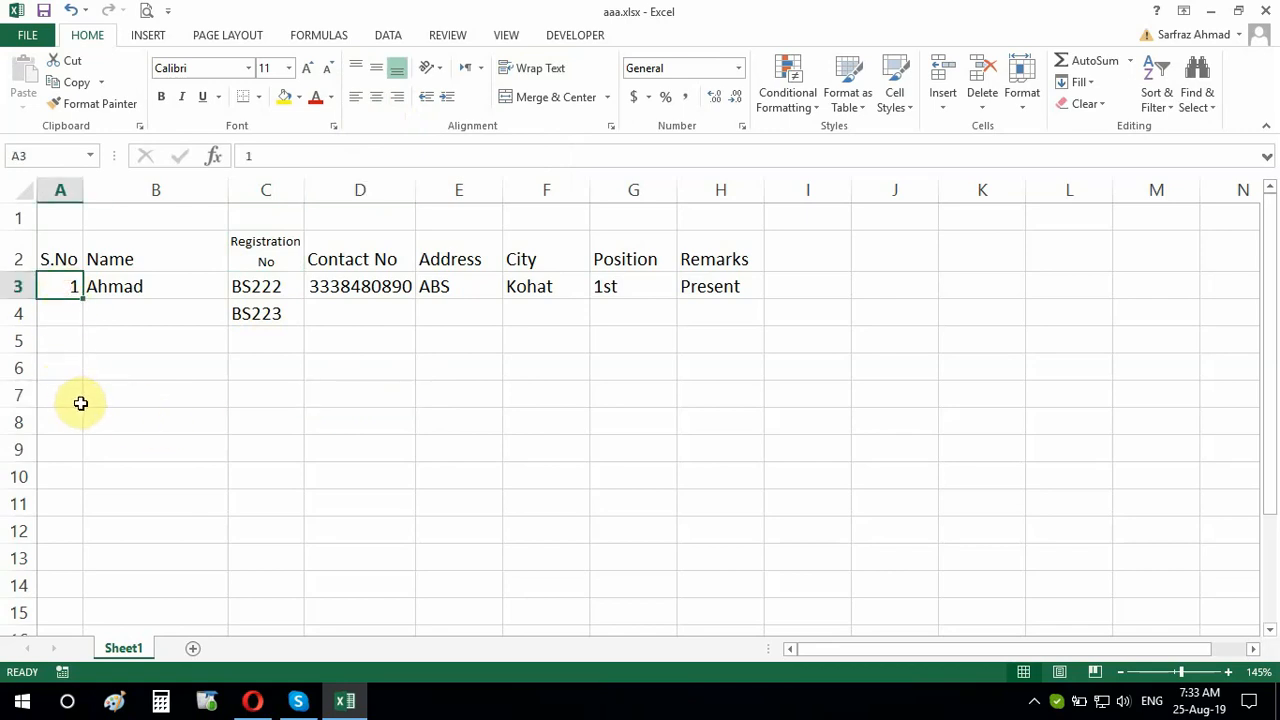
left_click(63, 312)
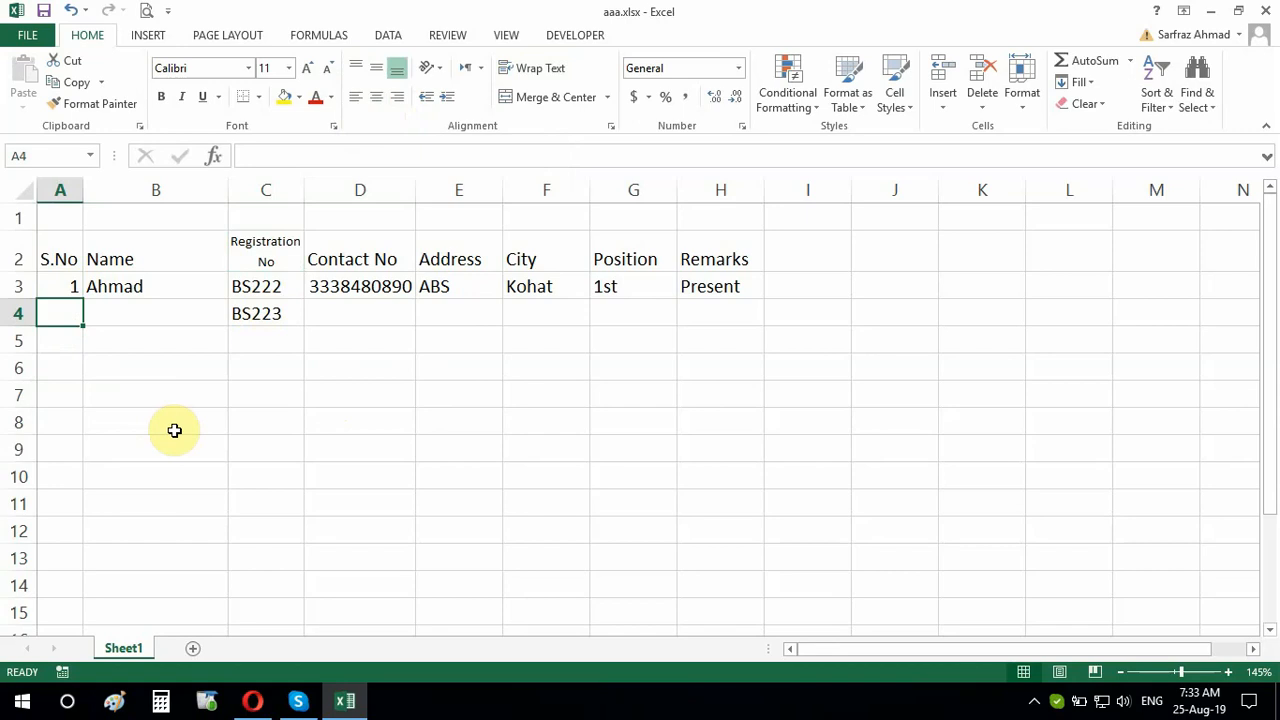
type("2")
key("Return")
type("3")
key("Return")
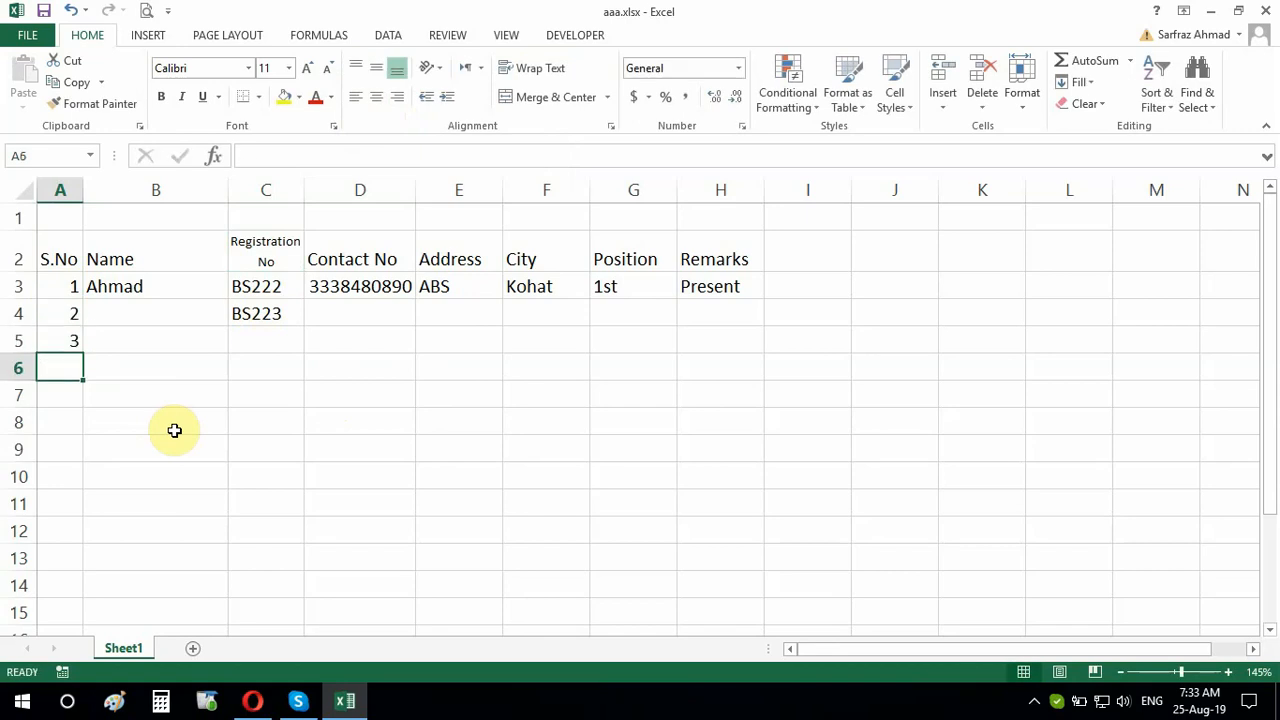
left_click(145, 403)
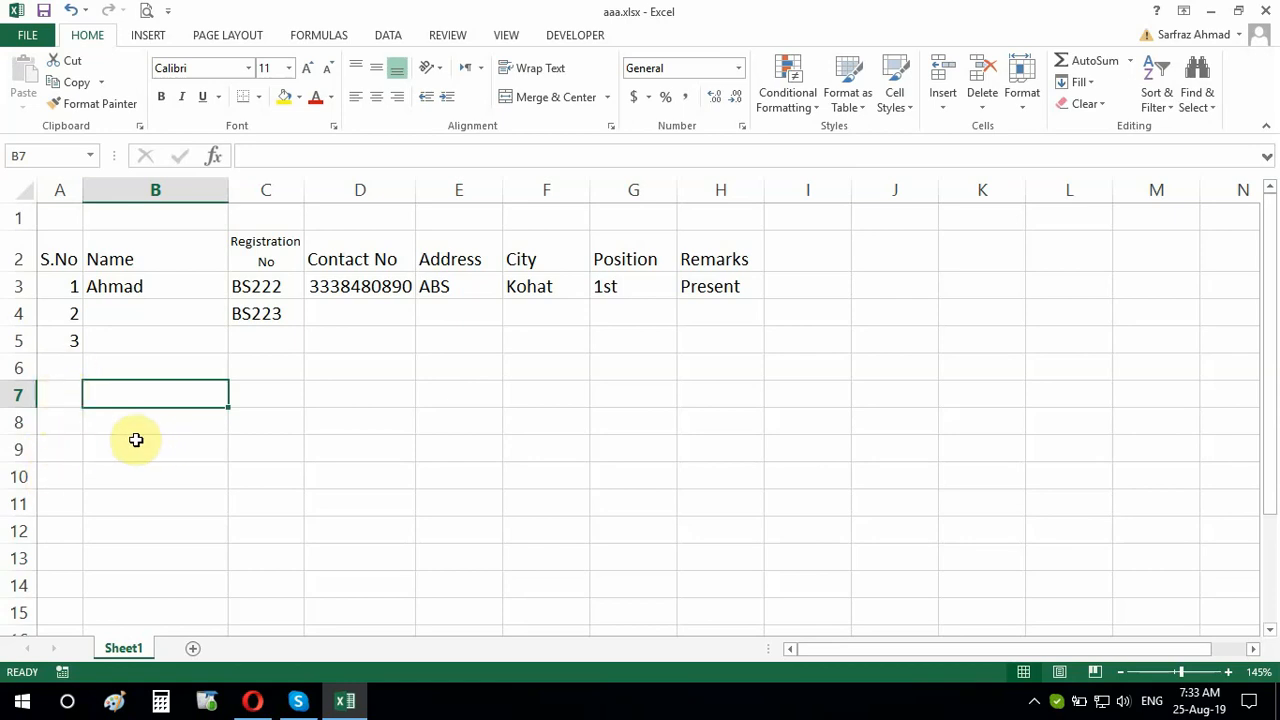
left_click_drag(60, 287, 57, 337)
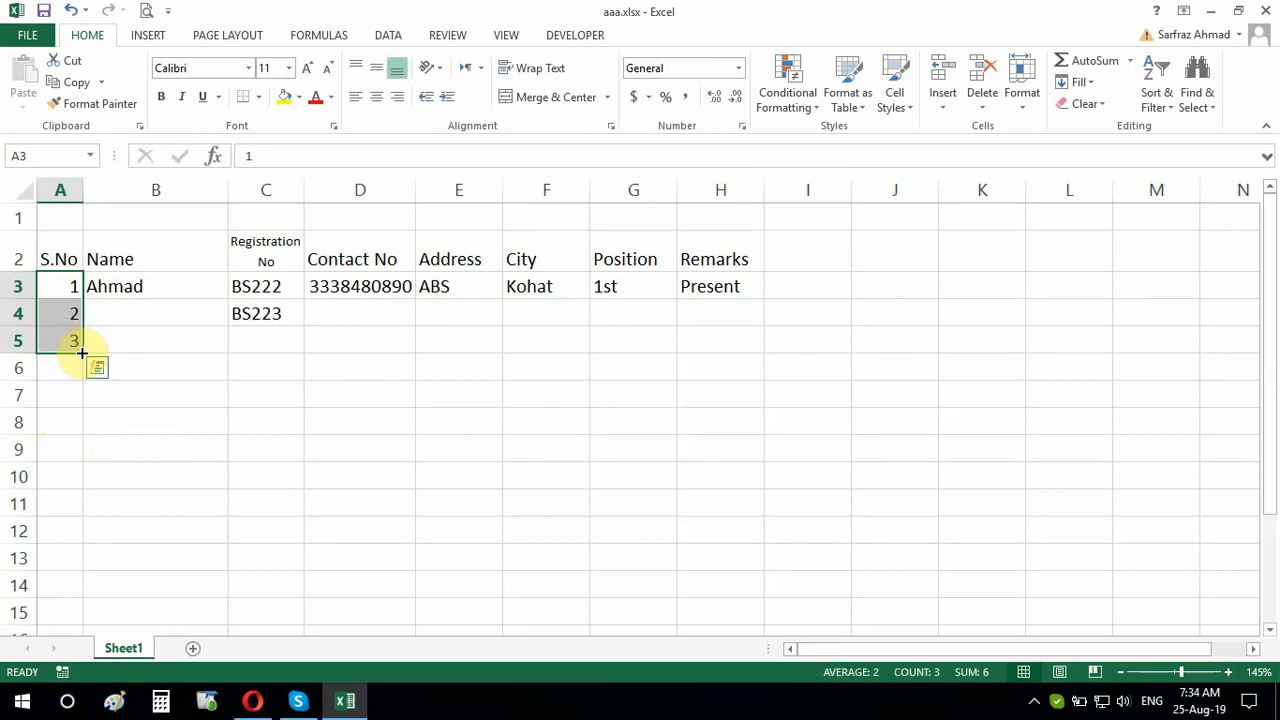
left_click_drag(82, 352, 82, 352)
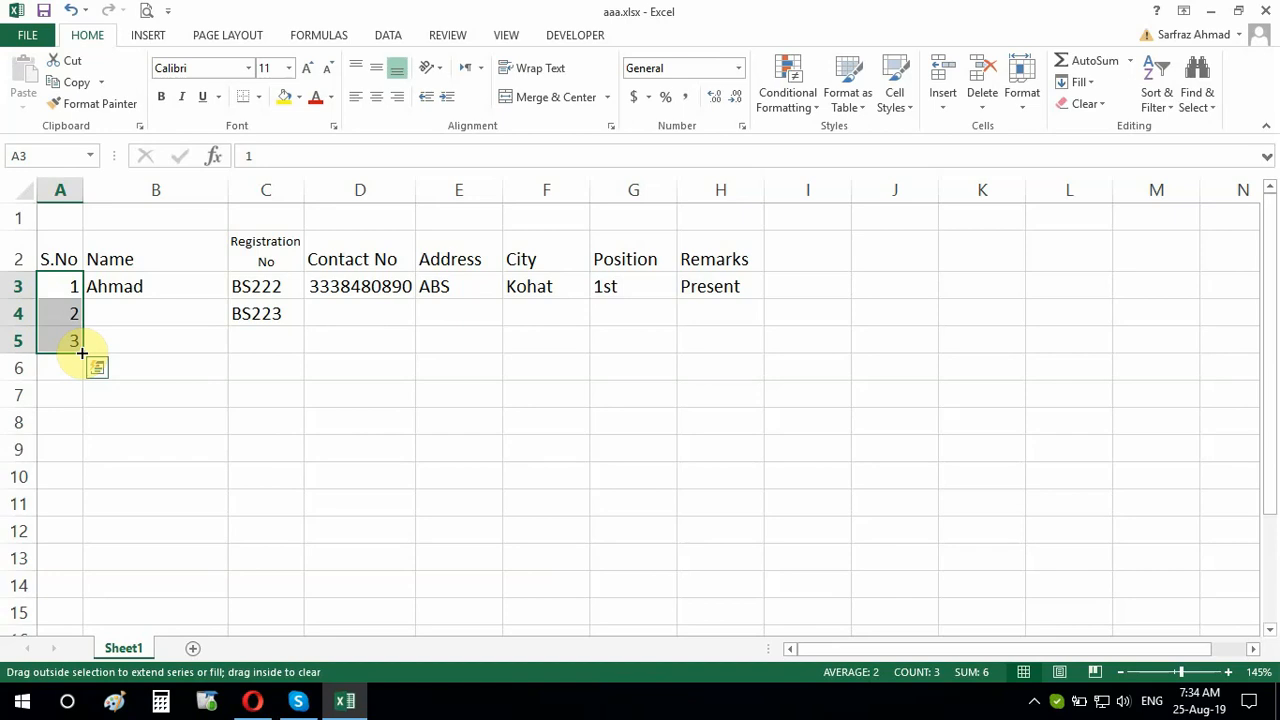
left_click_drag(82, 352, 74, 567)
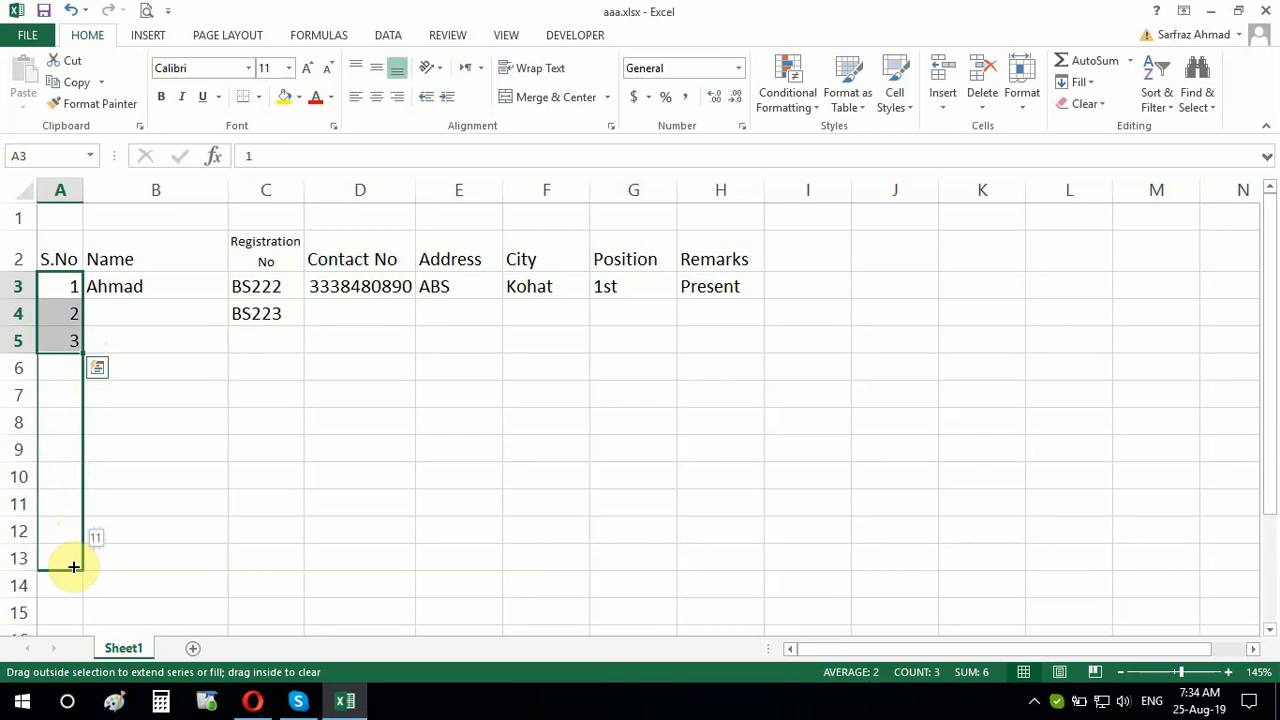
left_click_drag(74, 567, 72, 563)
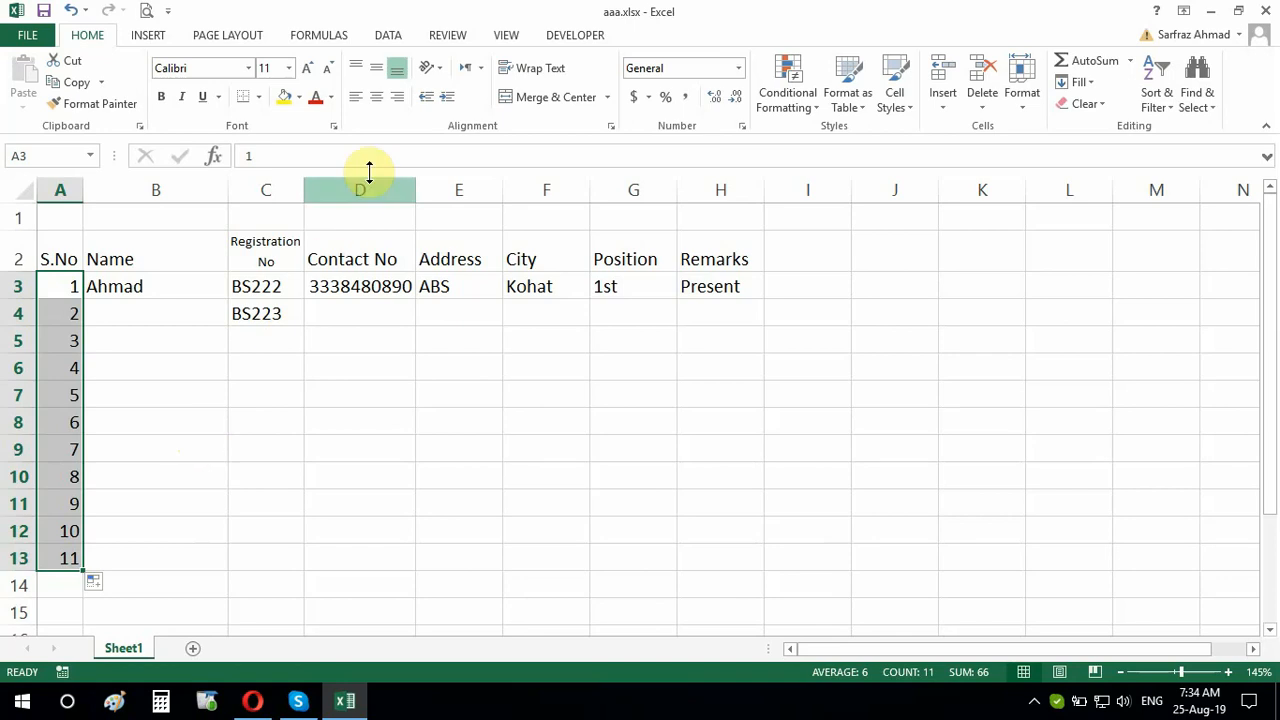
Select the whole of column A and centre its serial numbers
left_click(376, 97)
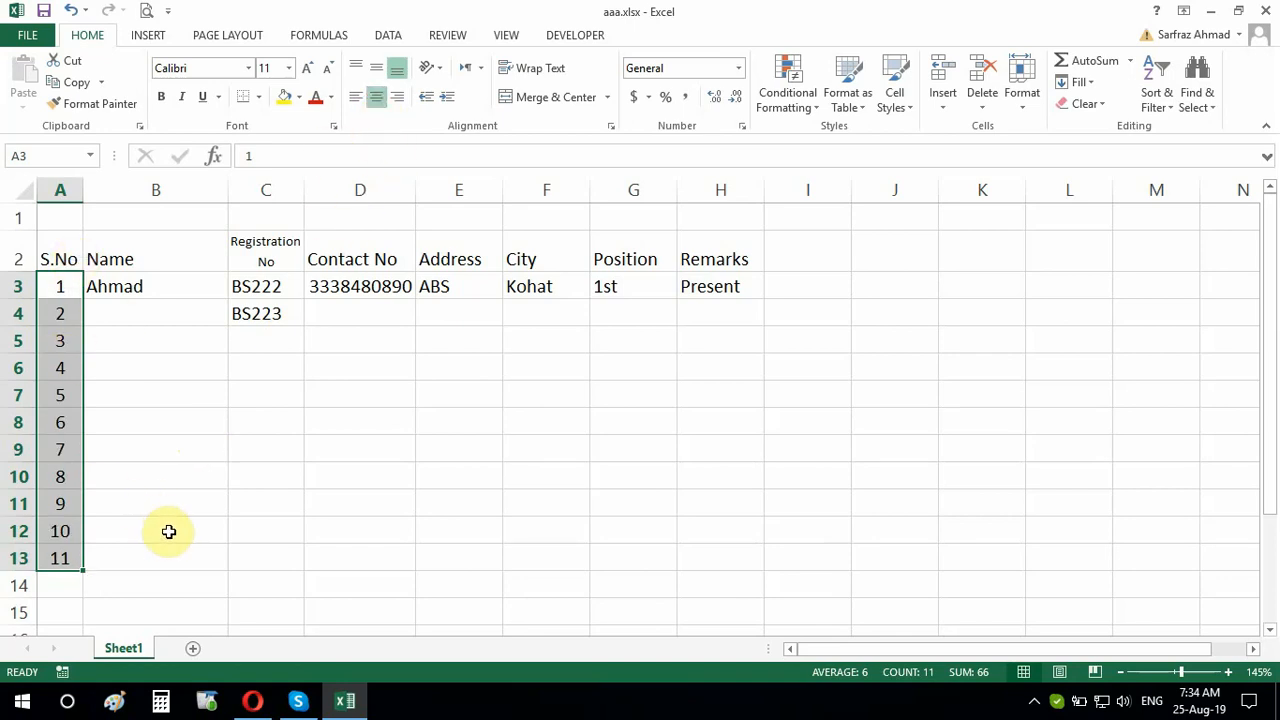
left_click(61, 188)
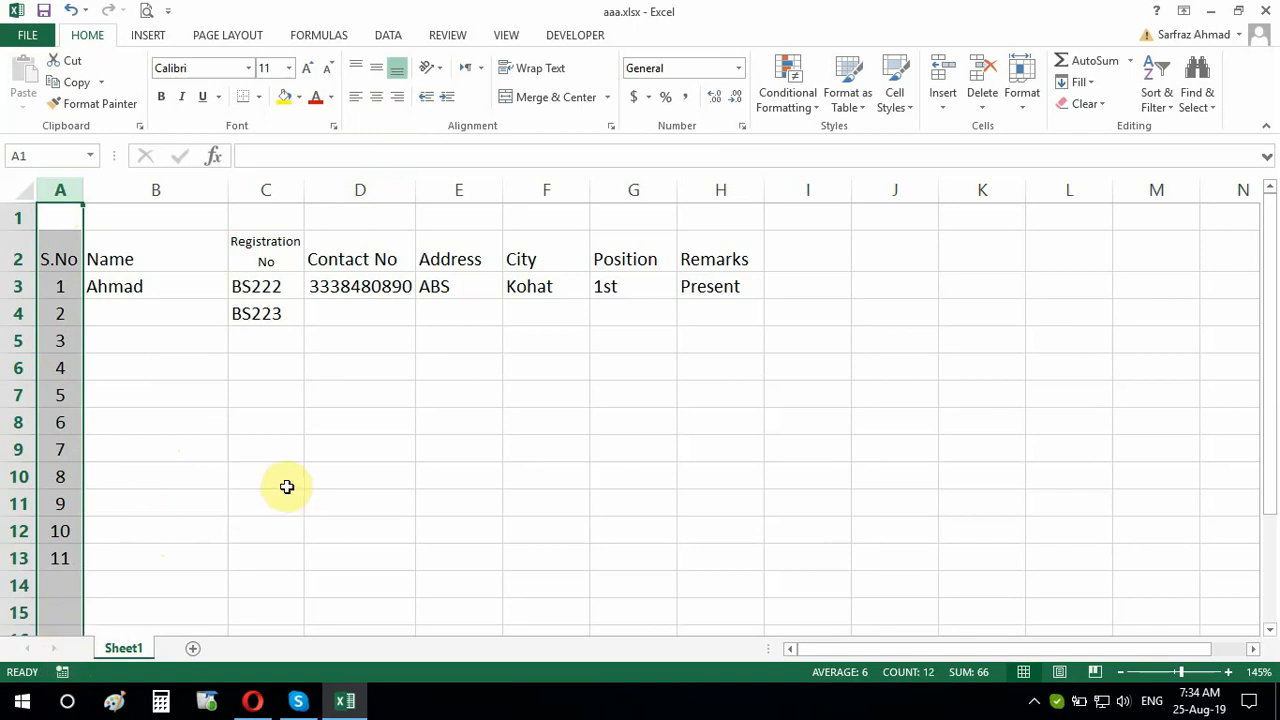
left_click(375, 100)
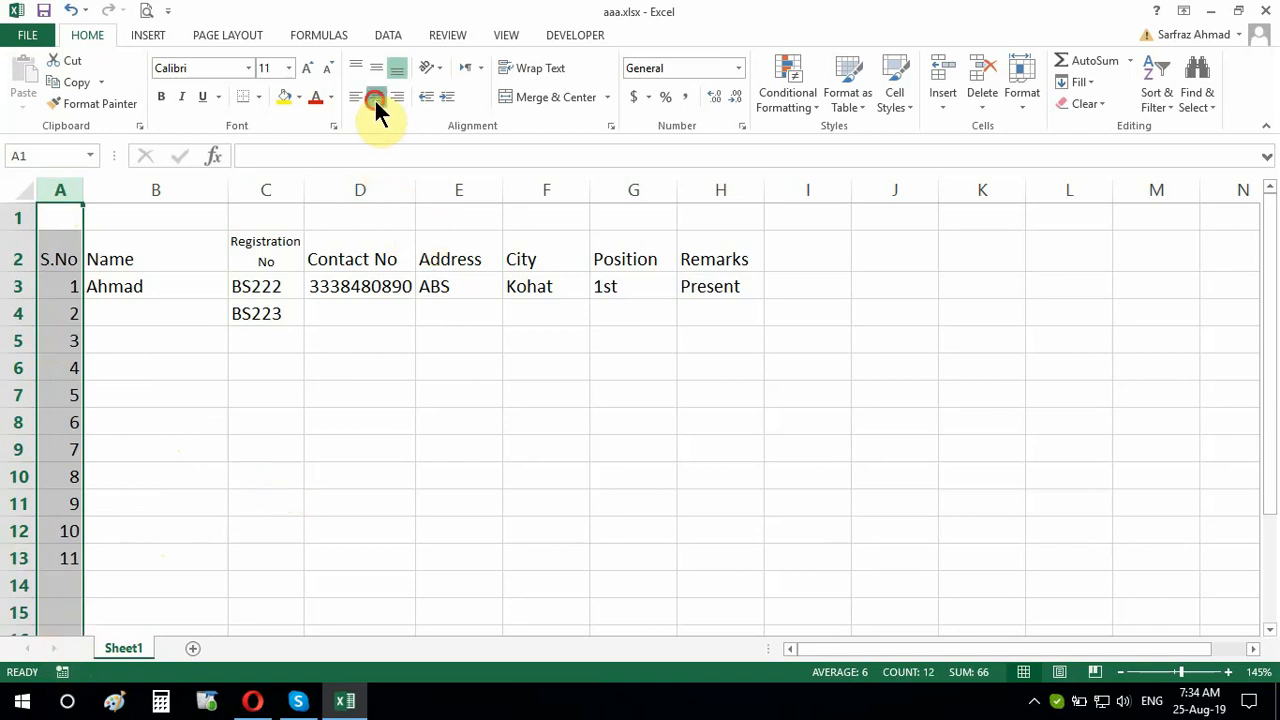
left_click(242, 432)
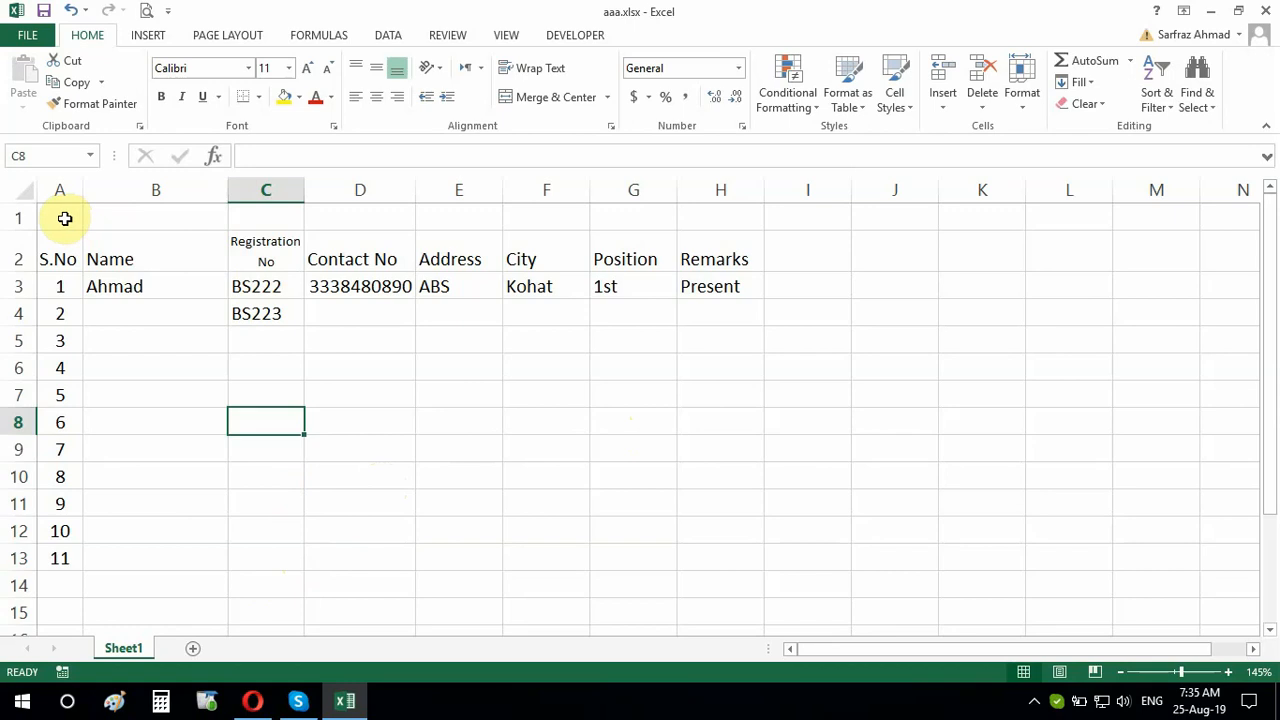
Merge and centre A1:H1 and enter the title 'Regidtrstion of the Students' there
left_click_drag(64, 218, 689, 223)
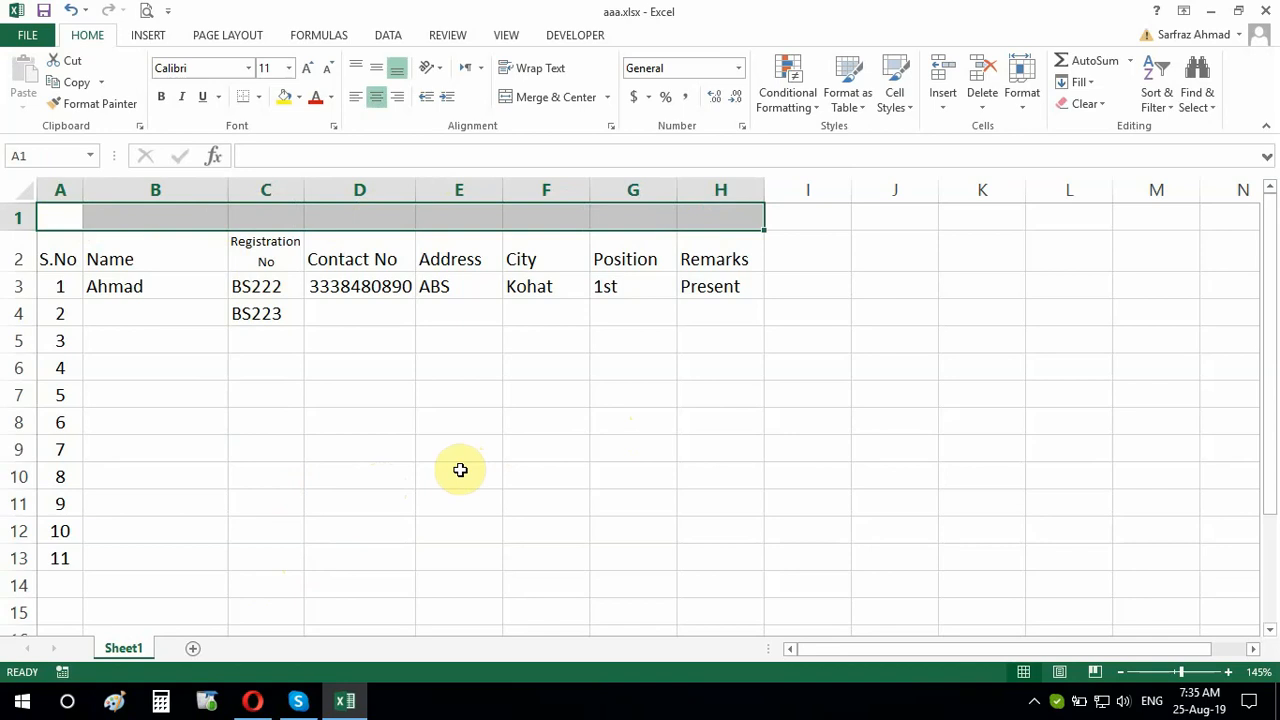
left_click(585, 100)
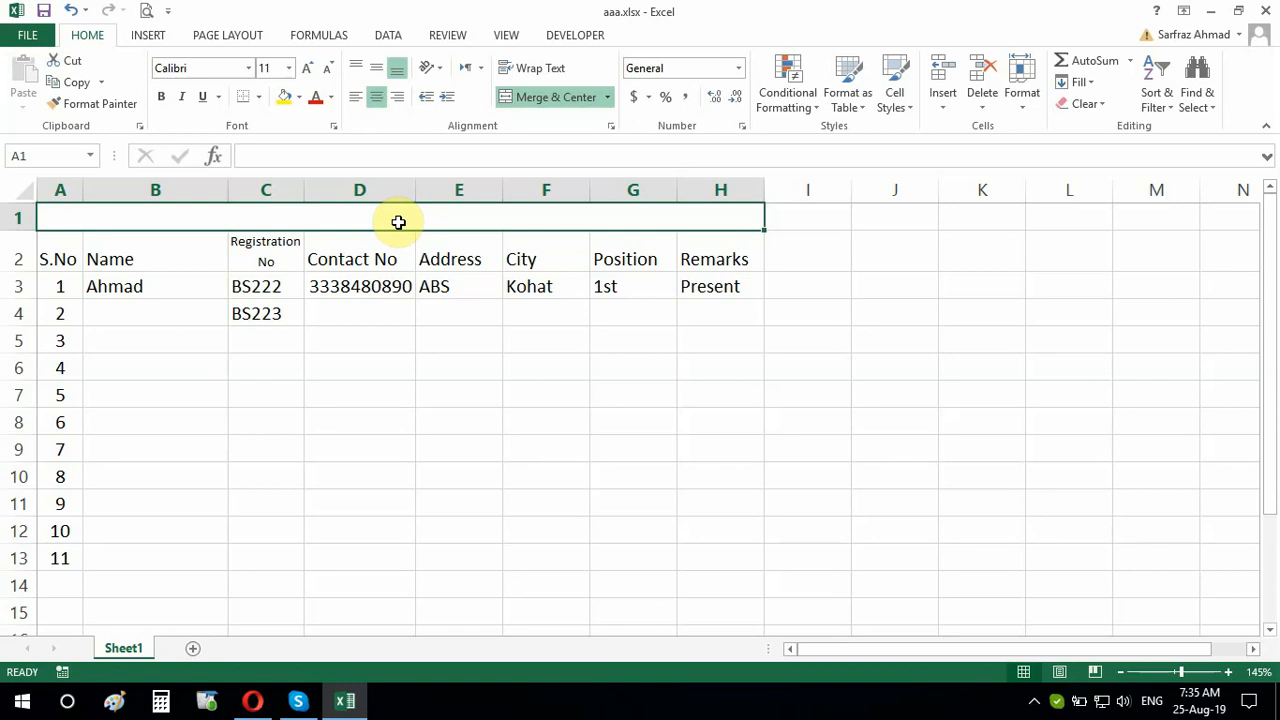
type("Reh")
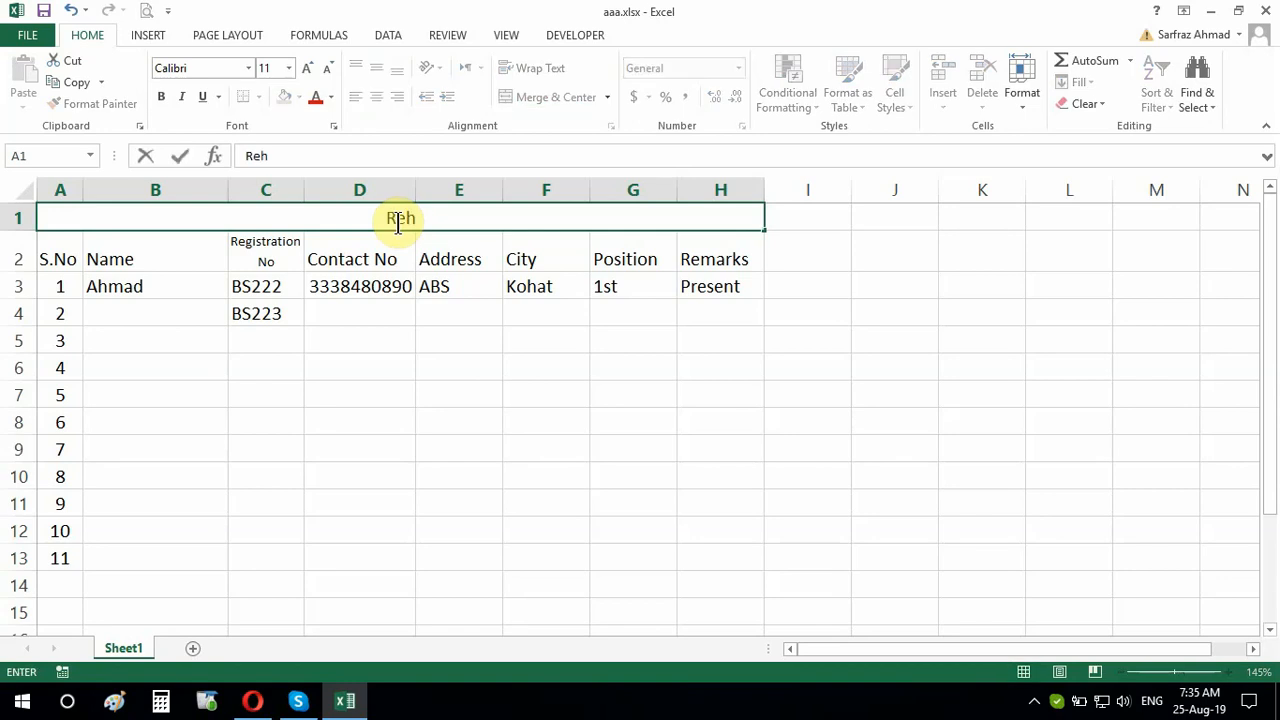
key("BackSpace")
type("gidtrstion of th")
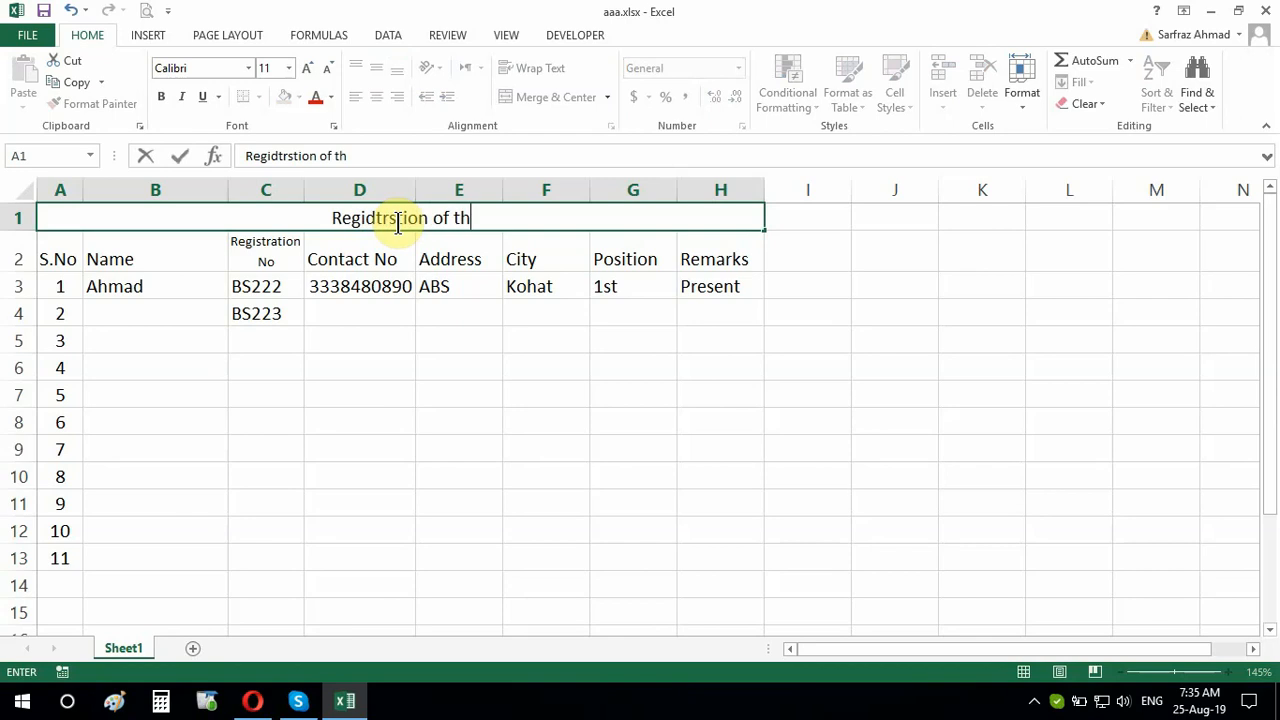
type("e St")
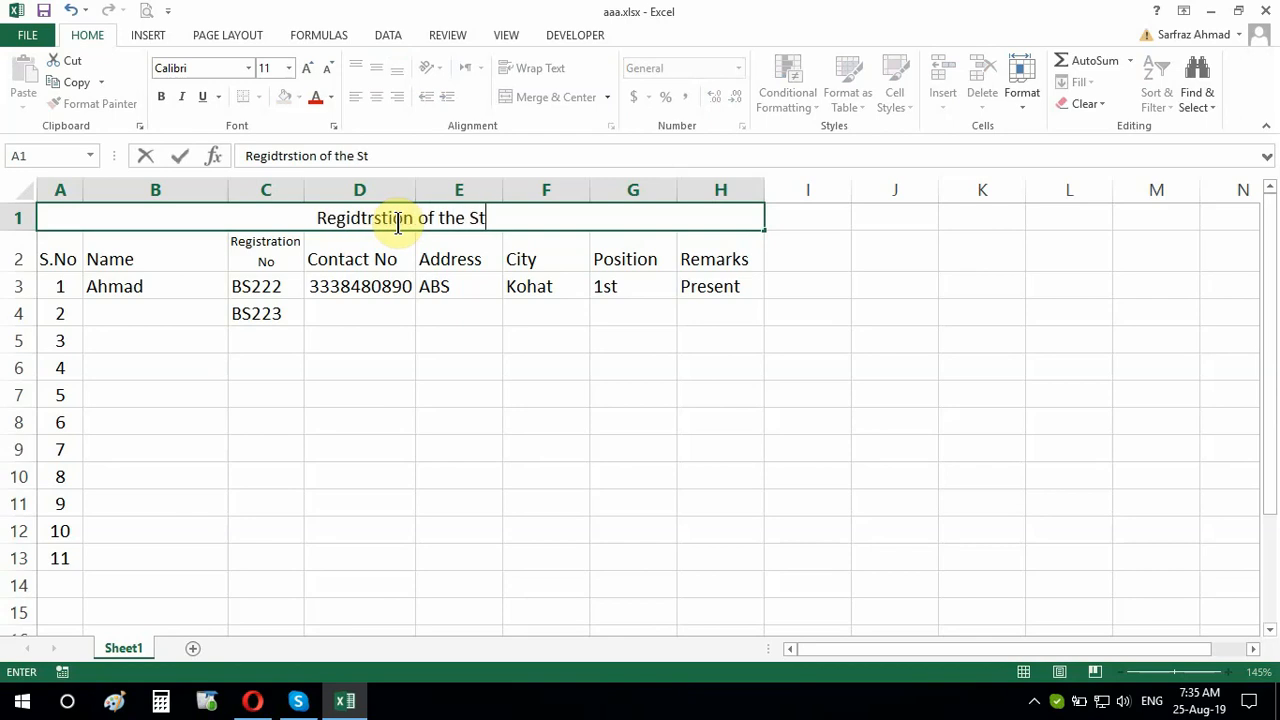
type("udents")
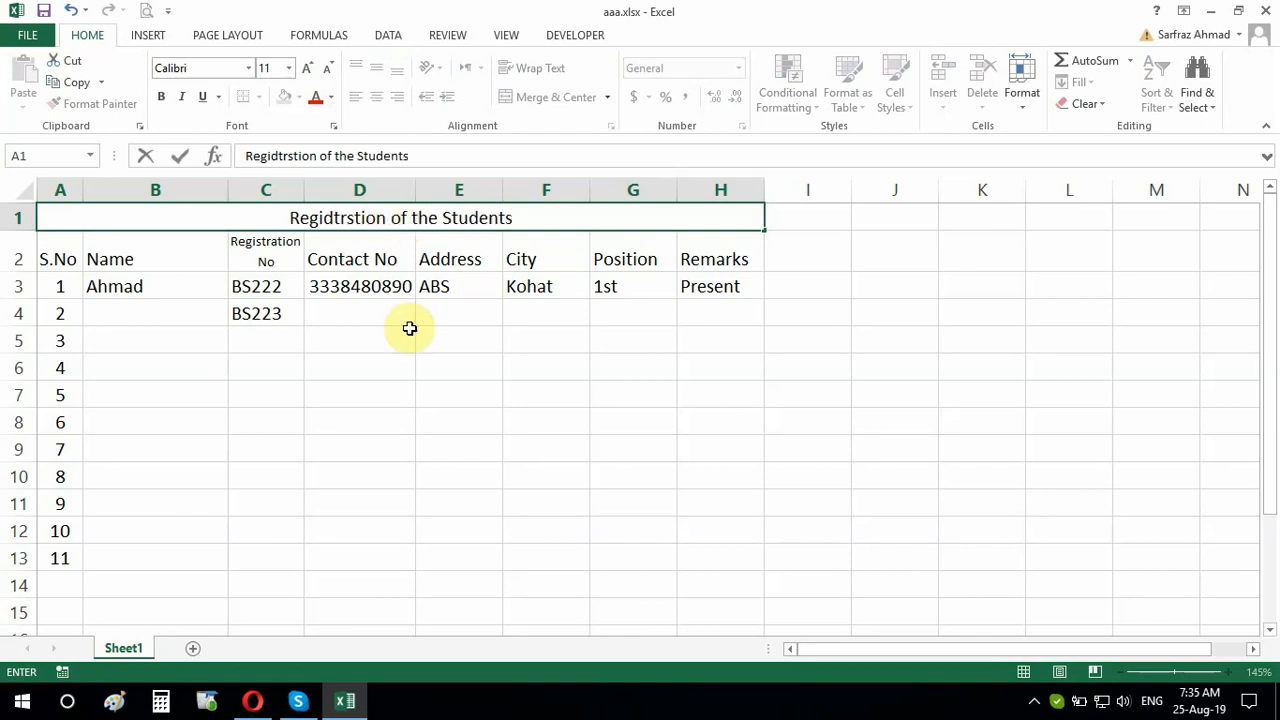
left_click(418, 391)
left_click(393, 222)
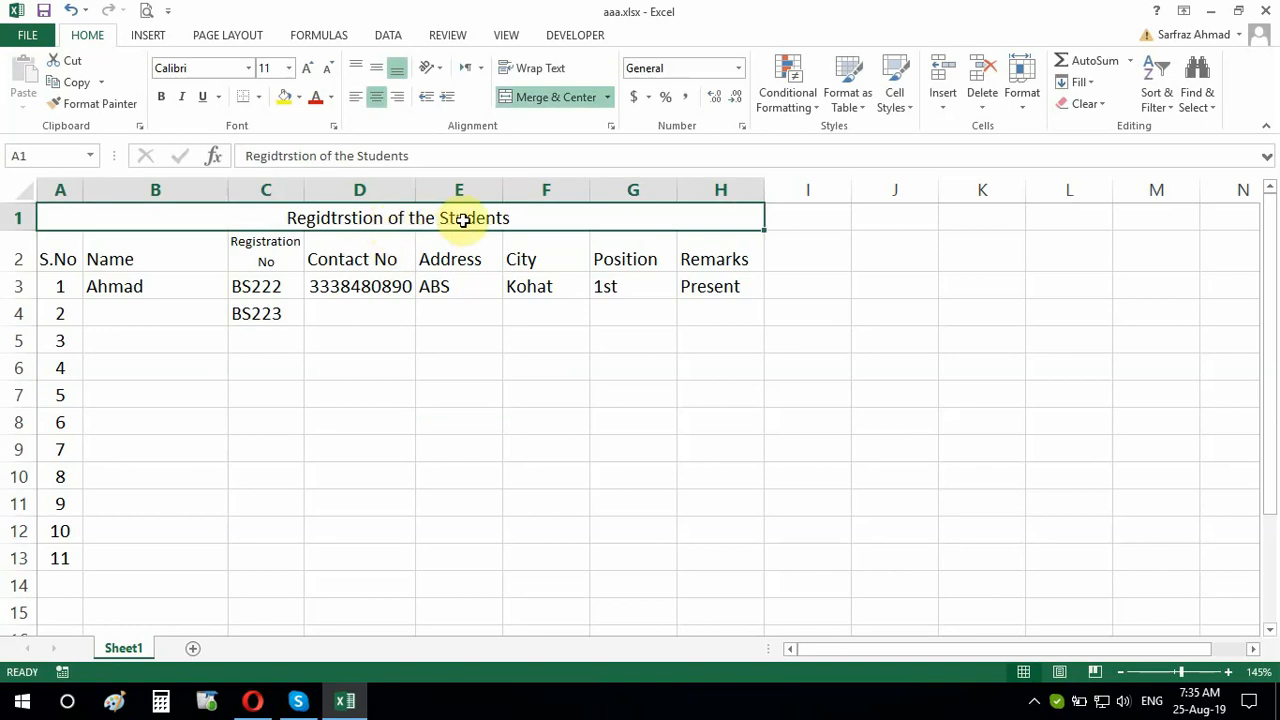
Replace the wrong 'd' in the title with 's', giving 'Registrstion'
double_click(329, 218)
key("BackSpace")
type("s")
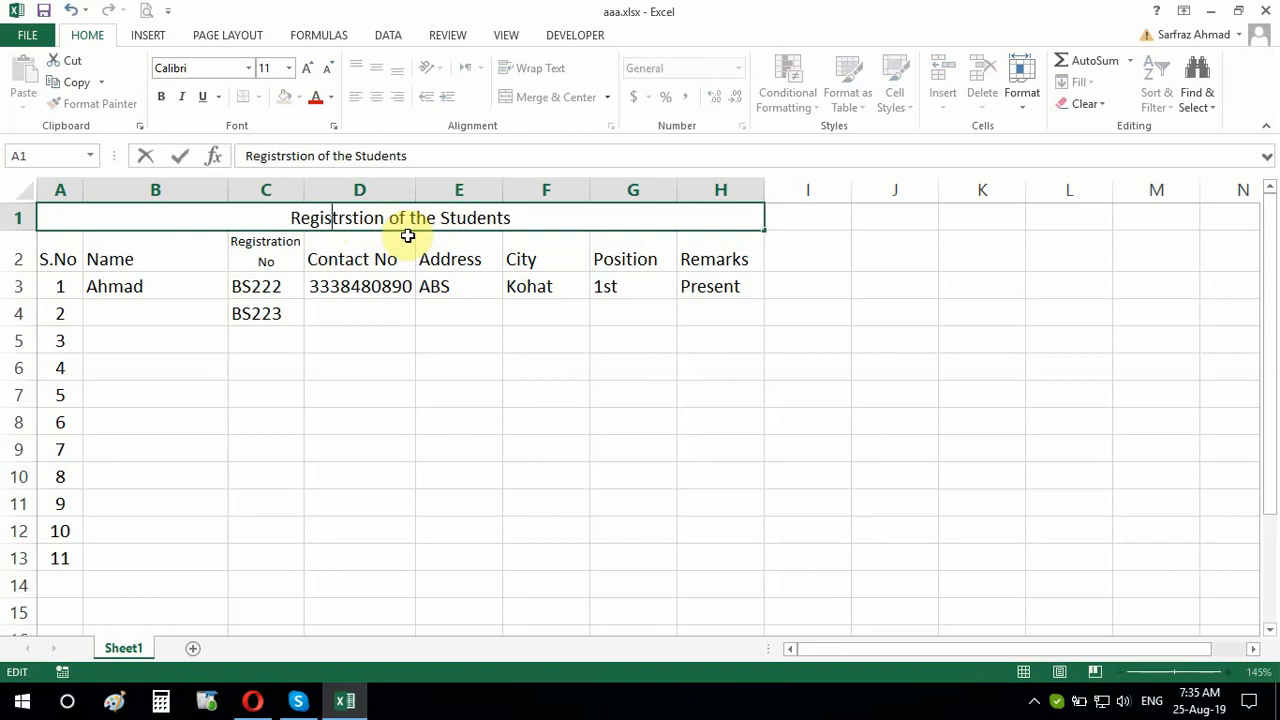
left_click(492, 365)
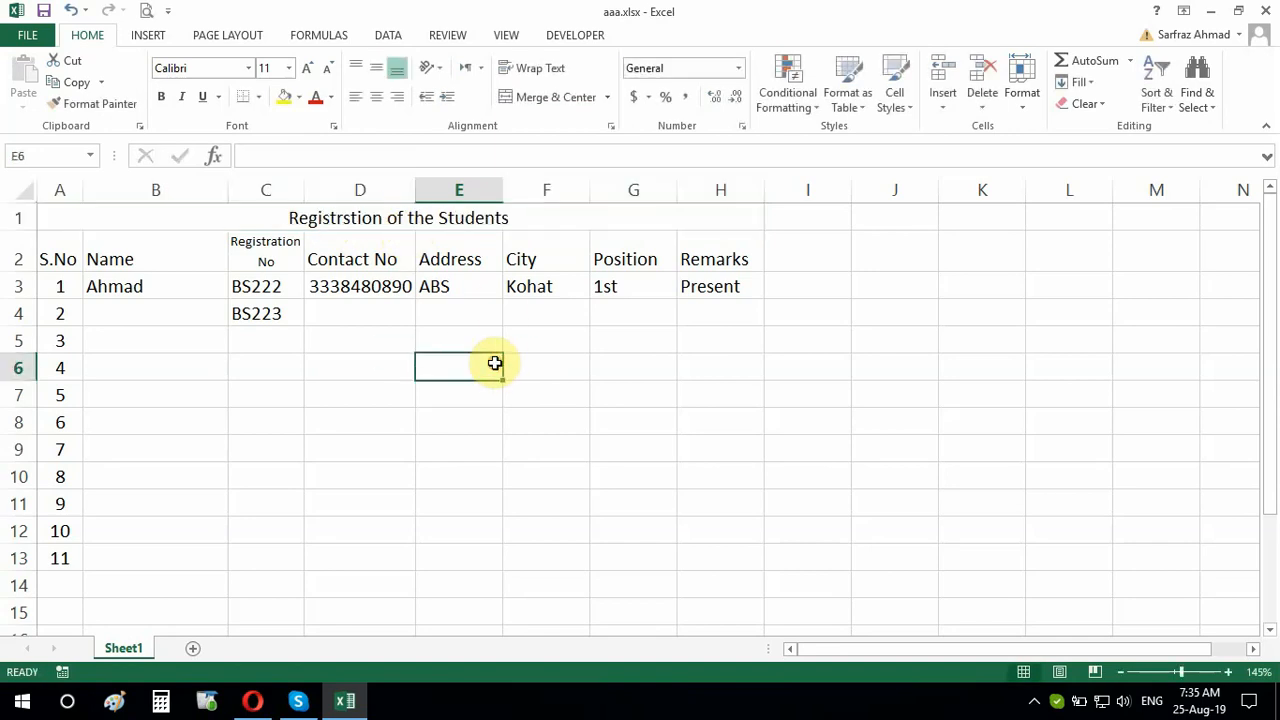
Change 'Registrstion' to 'Registration' so the title reads 'Registration of the Students'
double_click(350, 218)
key("BackSpace")
type("a")
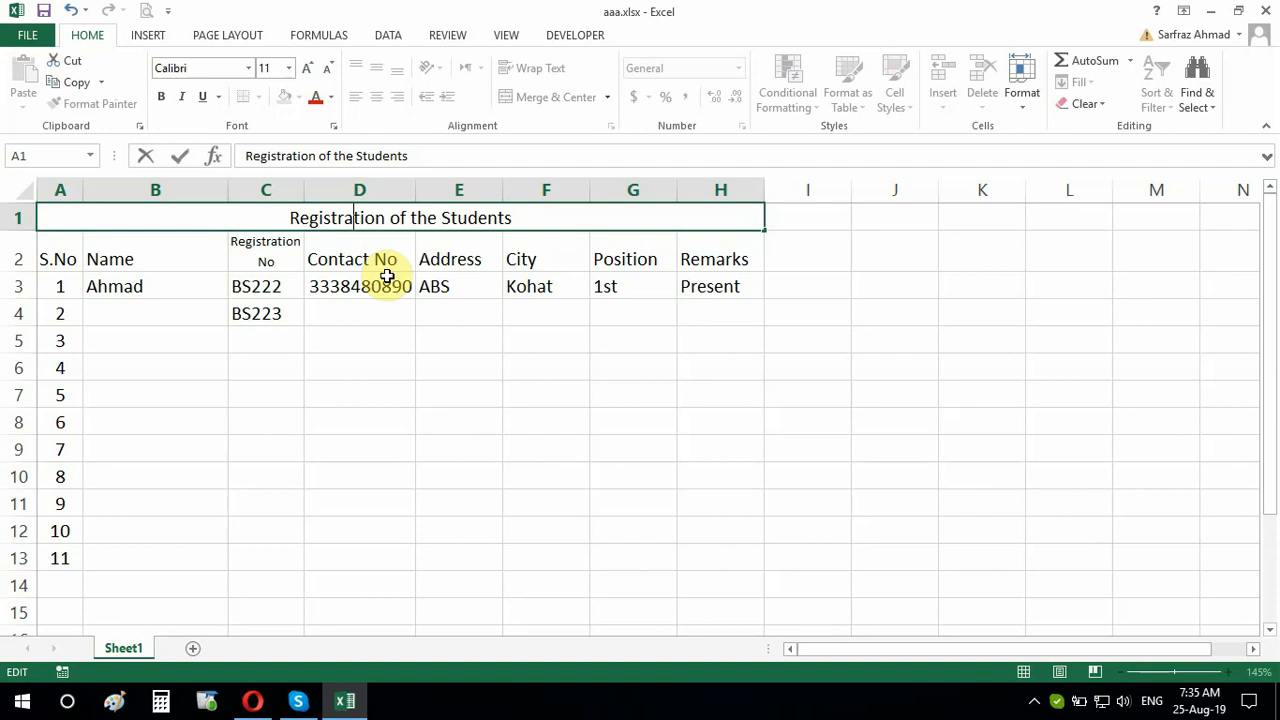
left_click(397, 343)
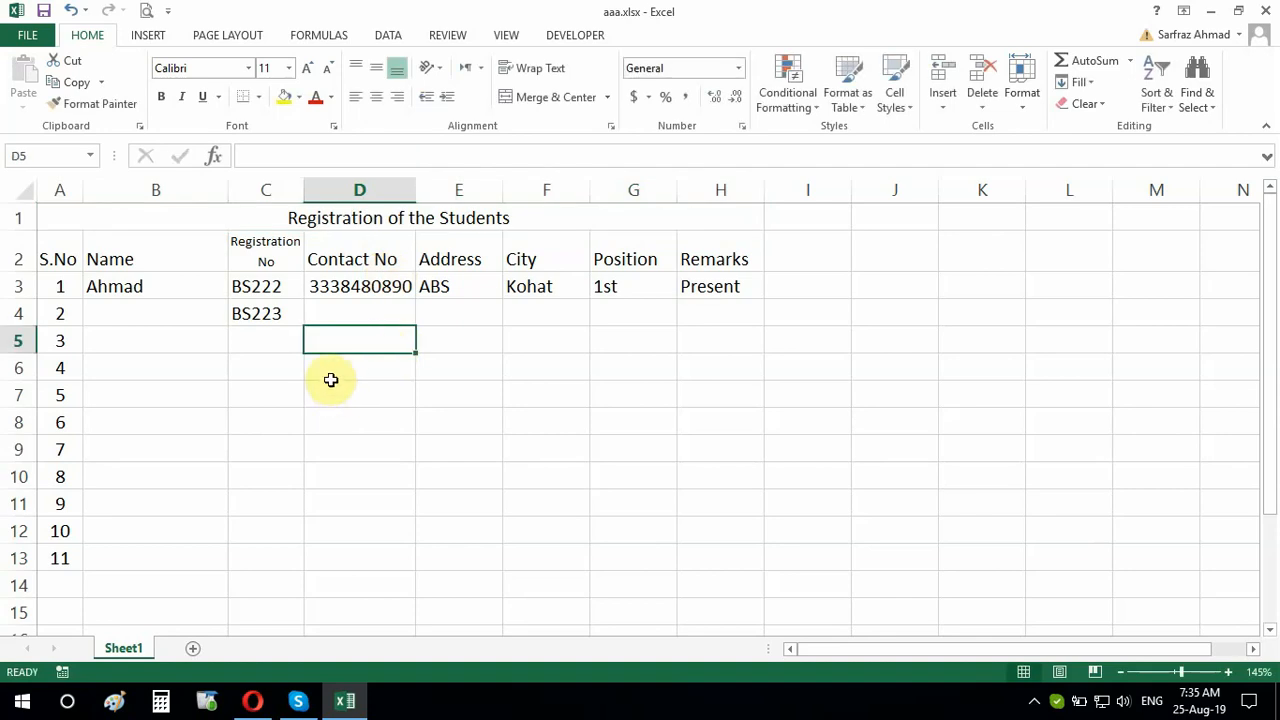
left_click(368, 219)
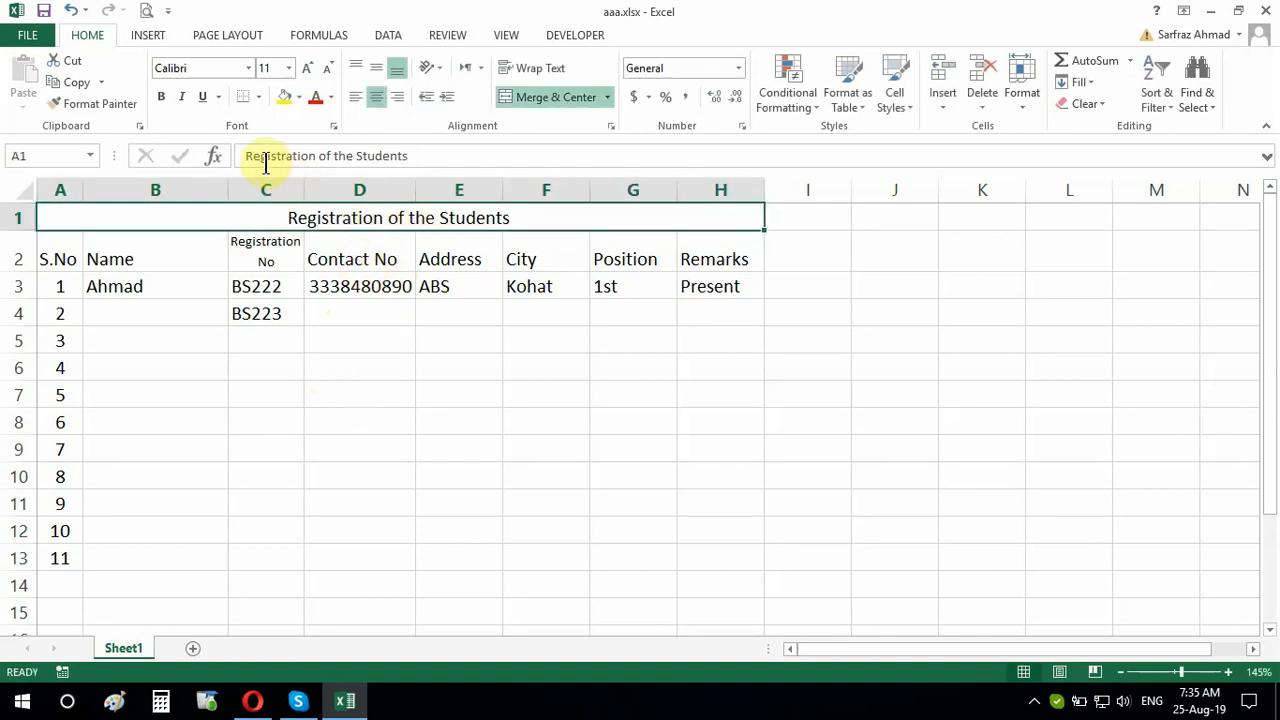
left_click_drag(242, 155, 443, 154)
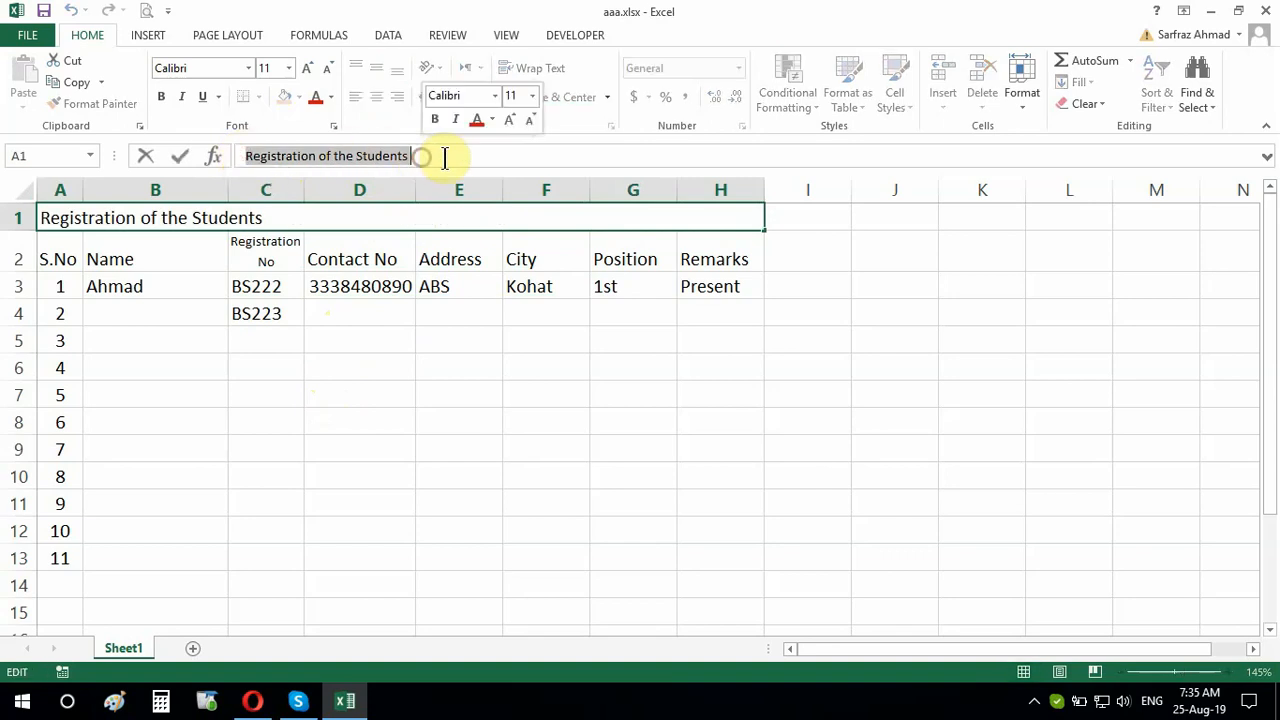
left_click(428, 154)
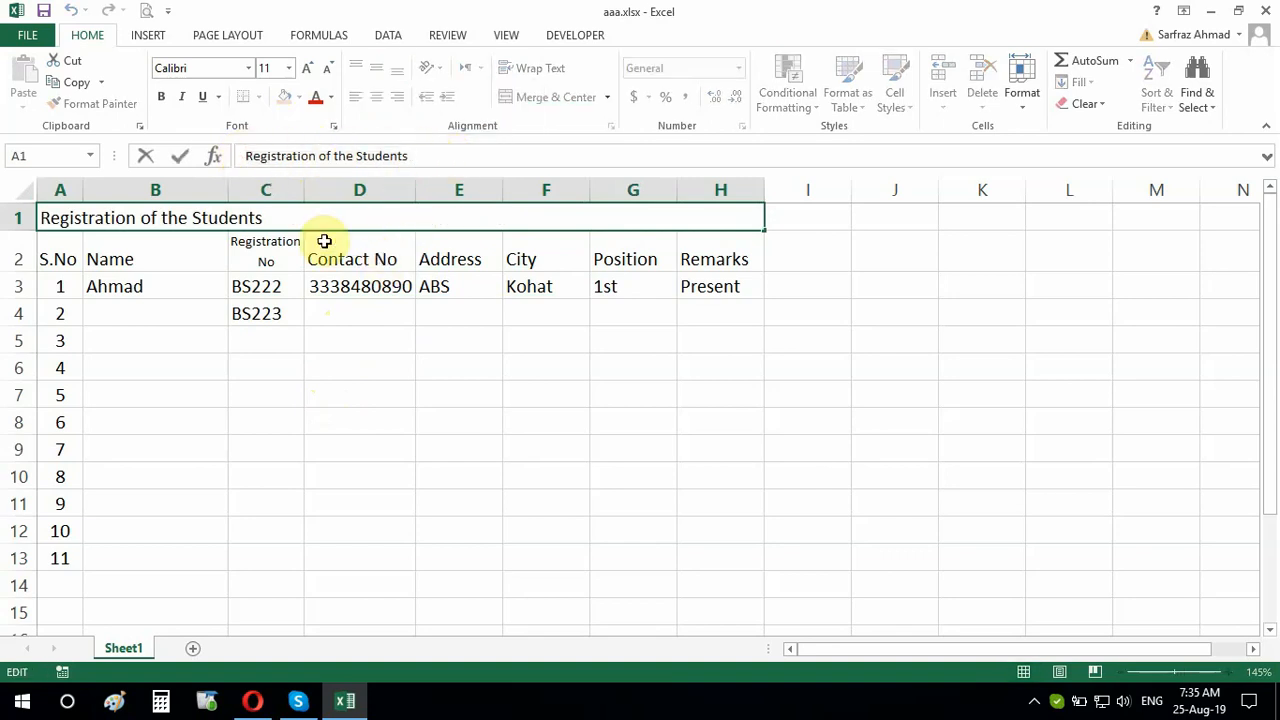
left_click(380, 286)
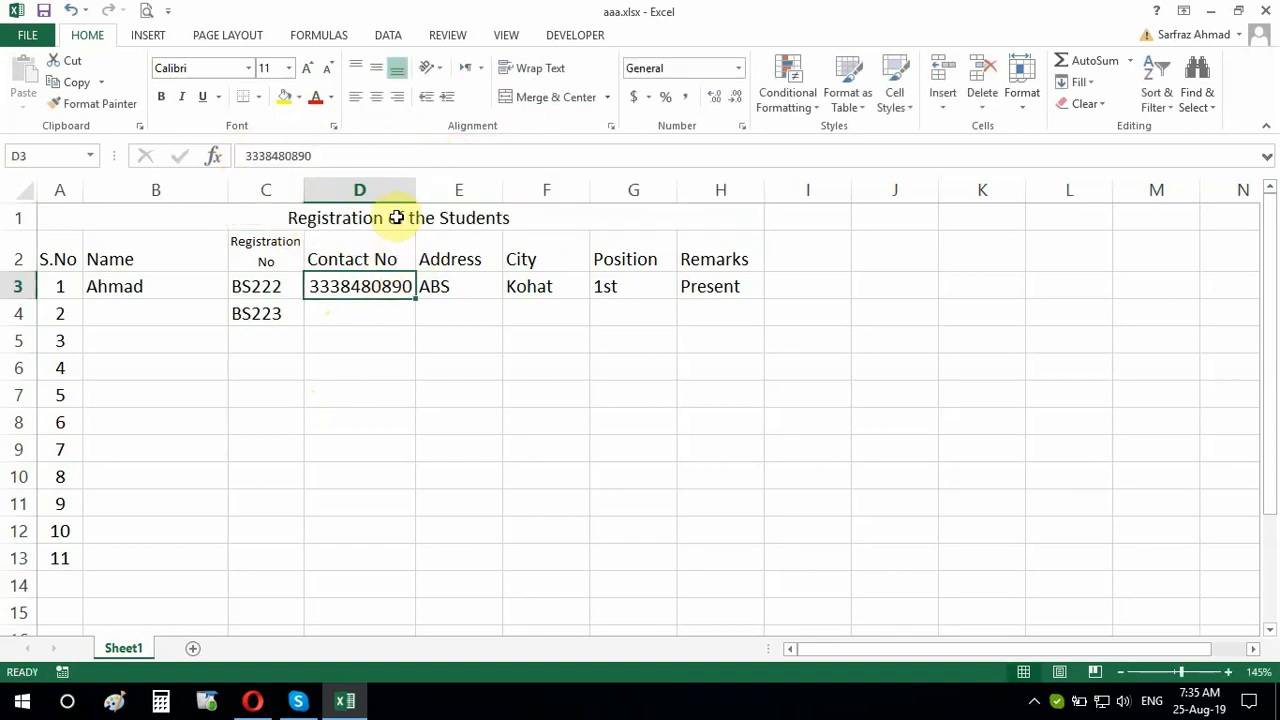
left_click(396, 218)
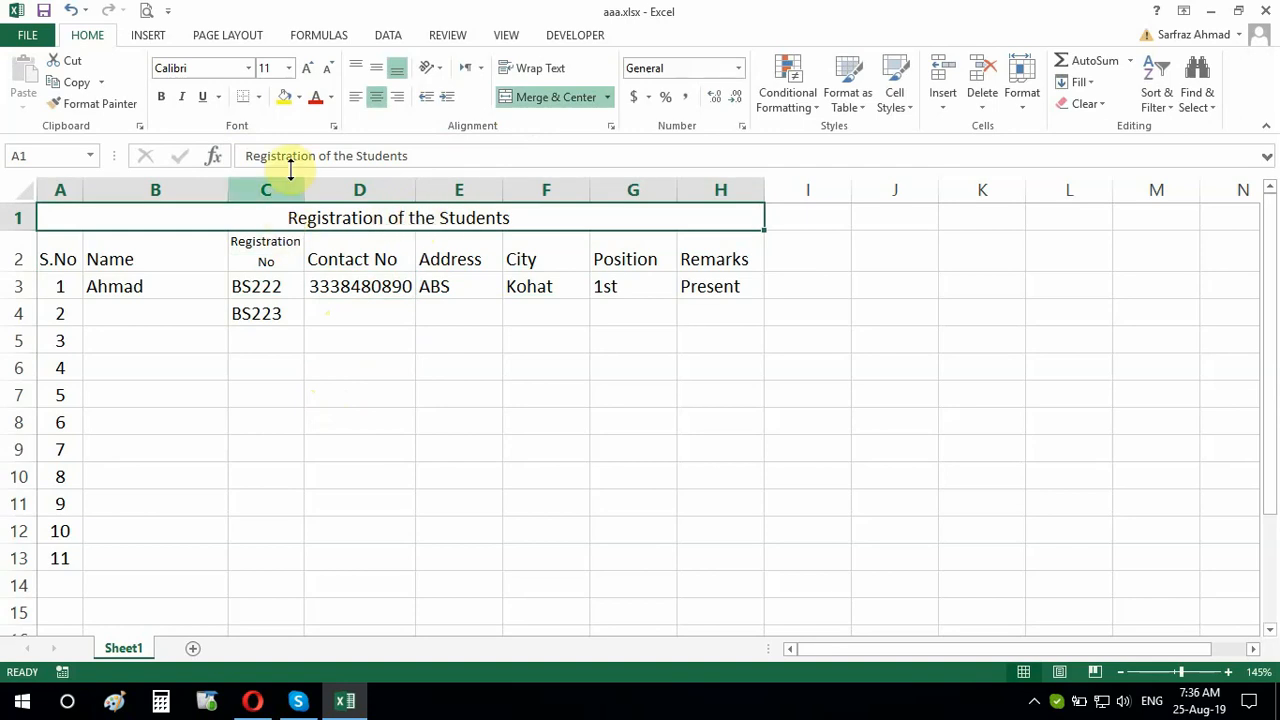
Colour the merged title text red
left_click(332, 100)
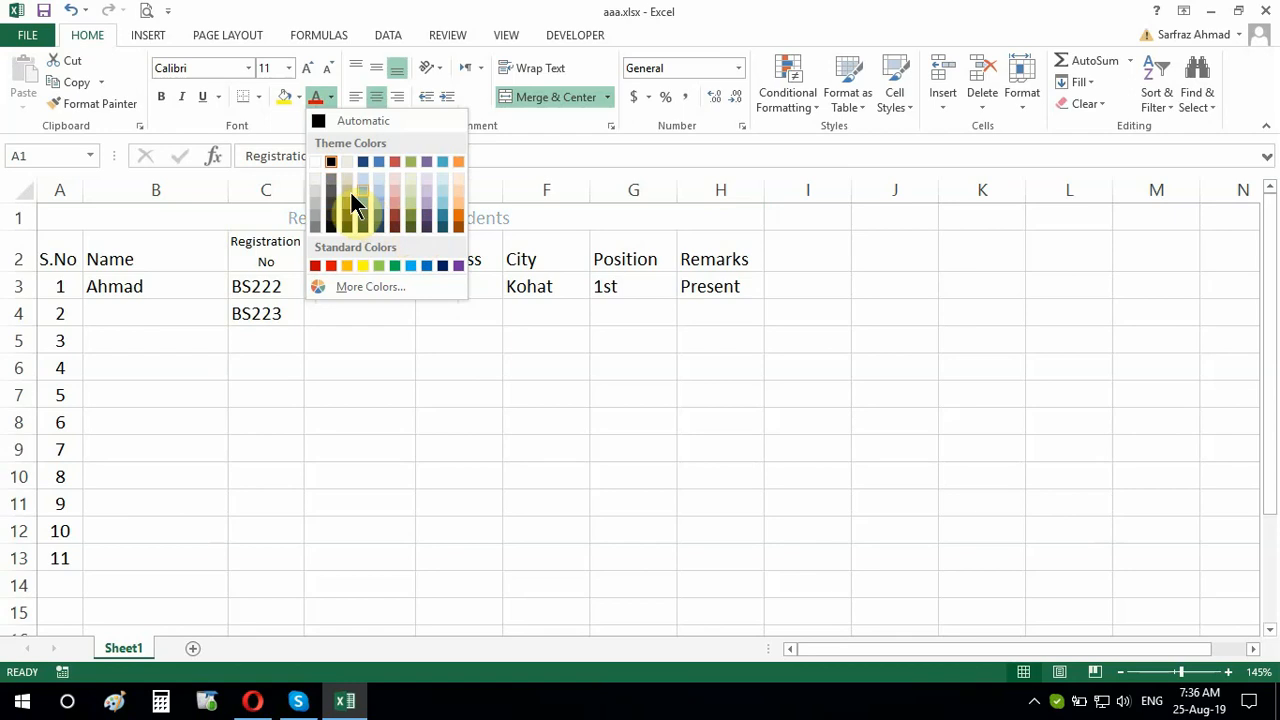
left_click(331, 265)
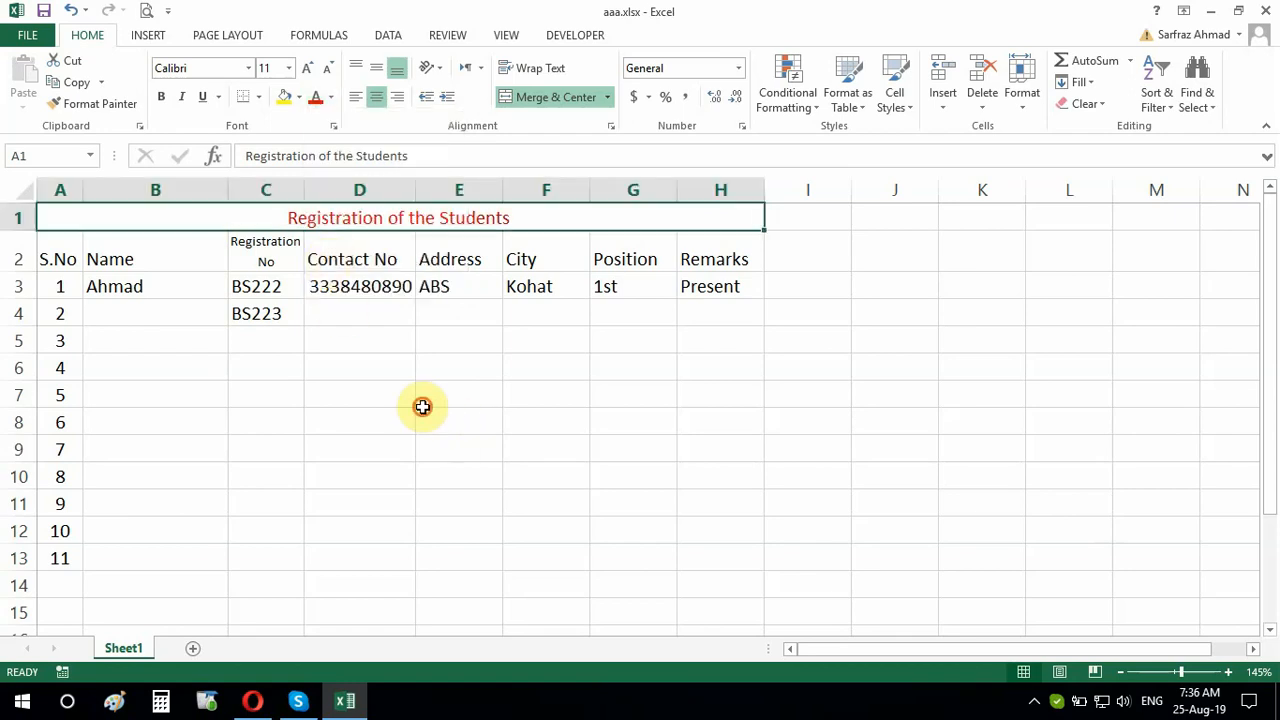
left_click(422, 402)
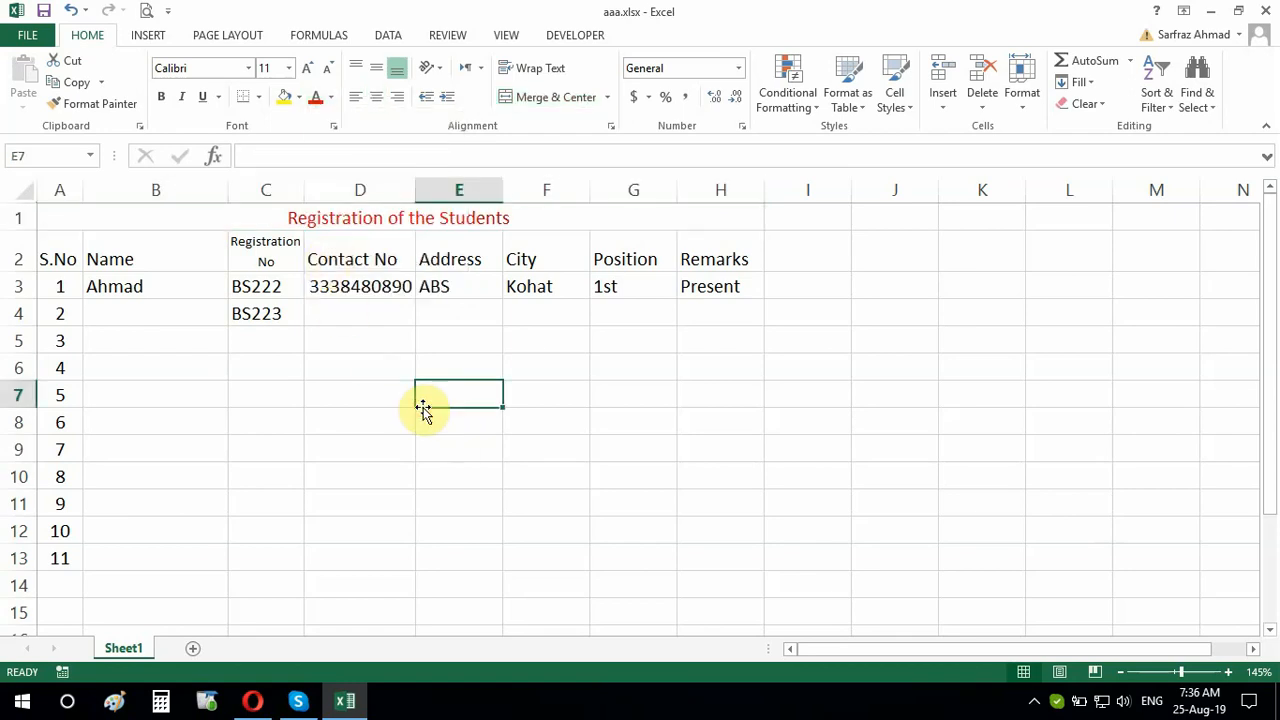
Fill the title row A1:H1 with a light blue background
left_click(376, 220)
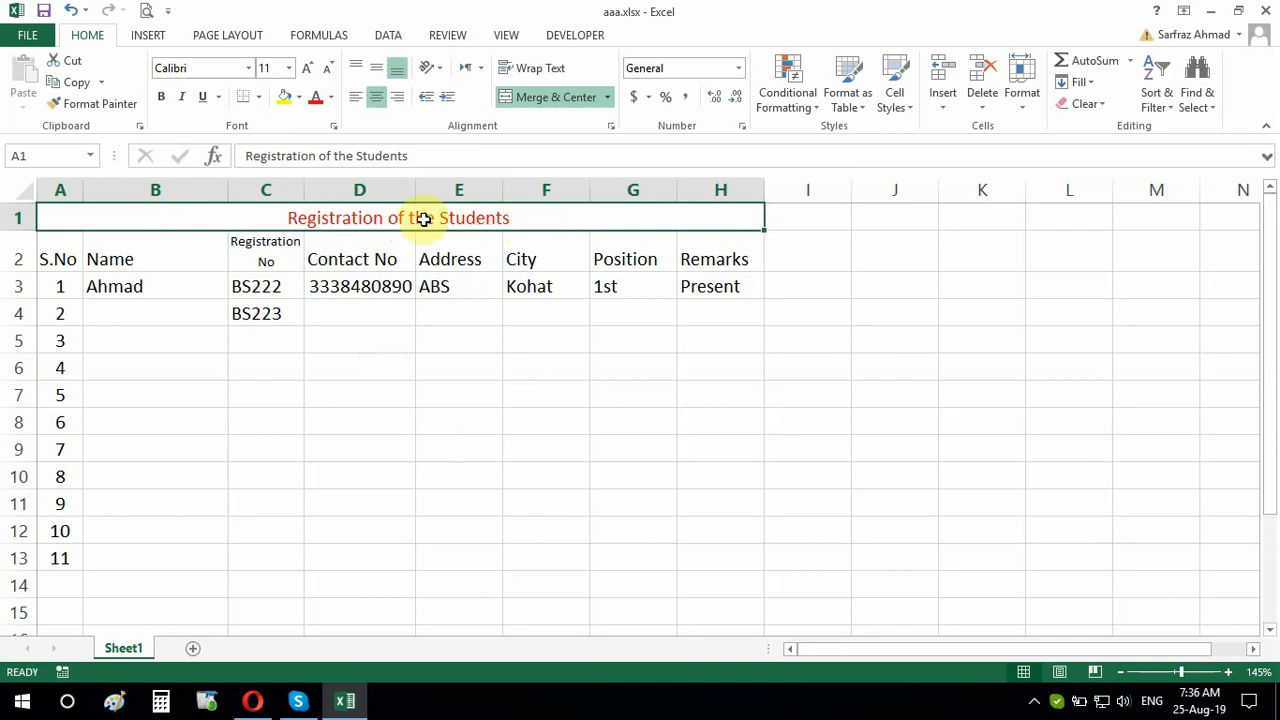
left_click(297, 97)
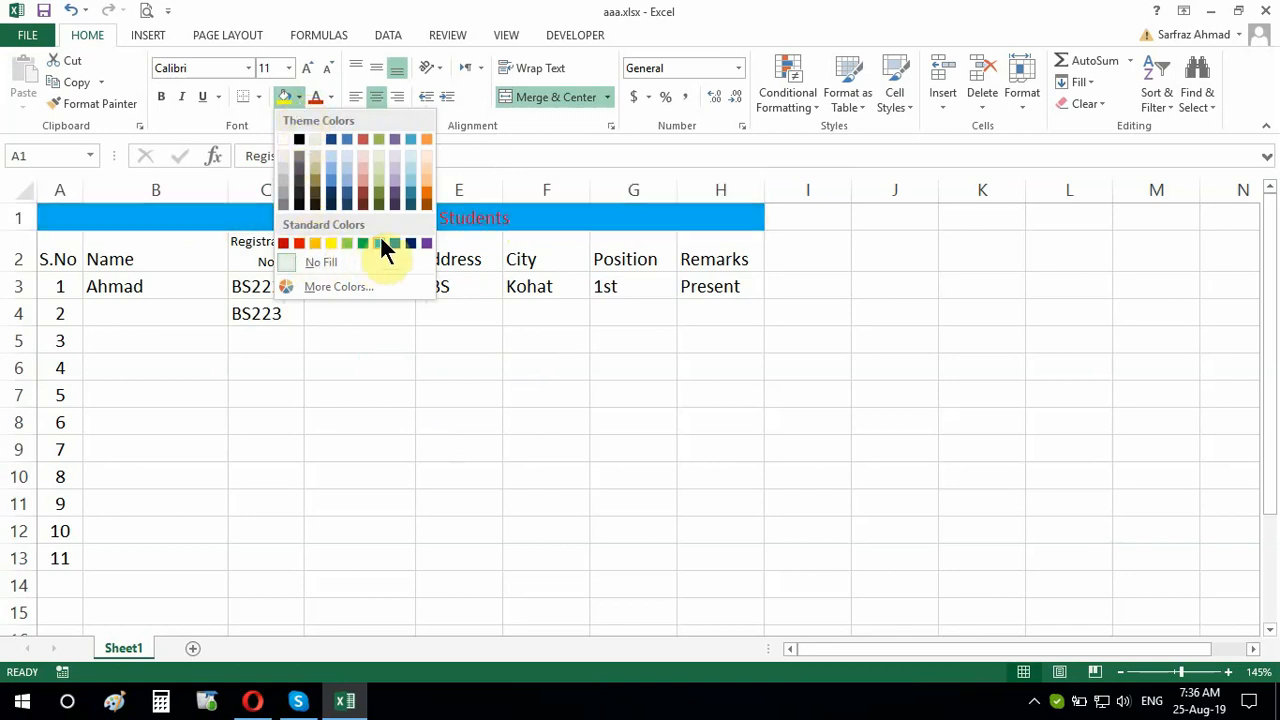
left_click(409, 166)
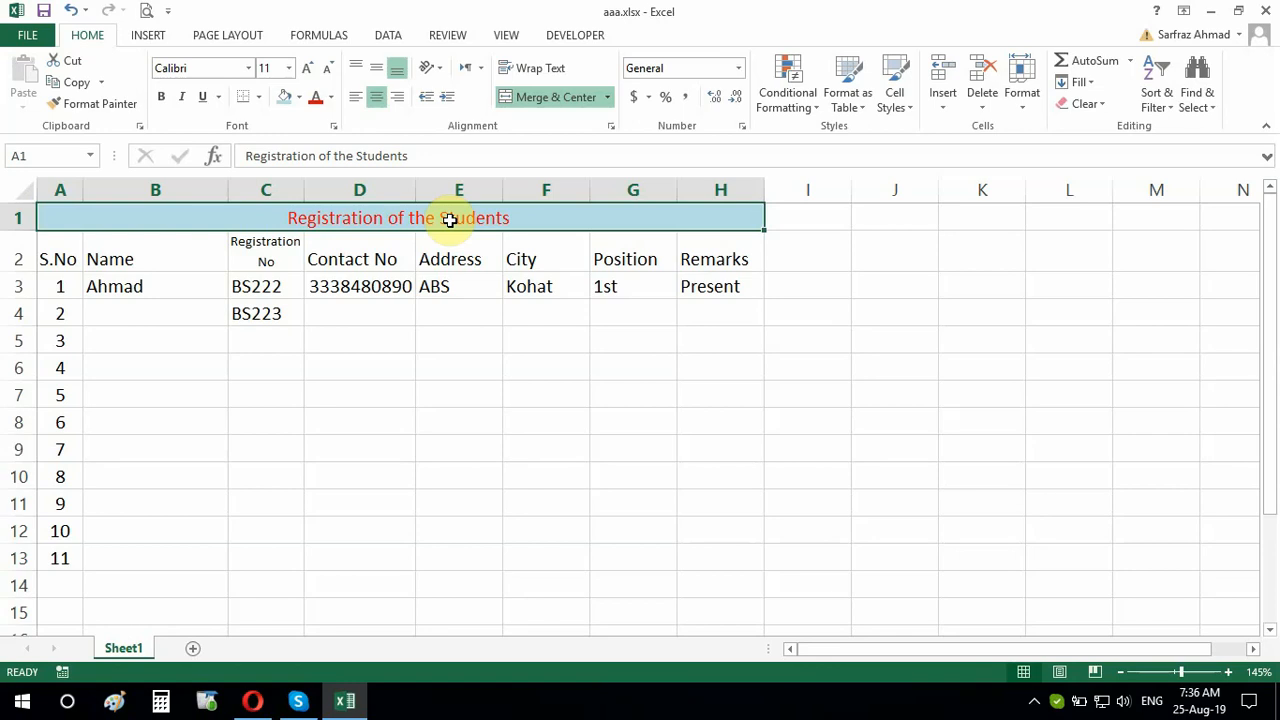
left_click(434, 312)
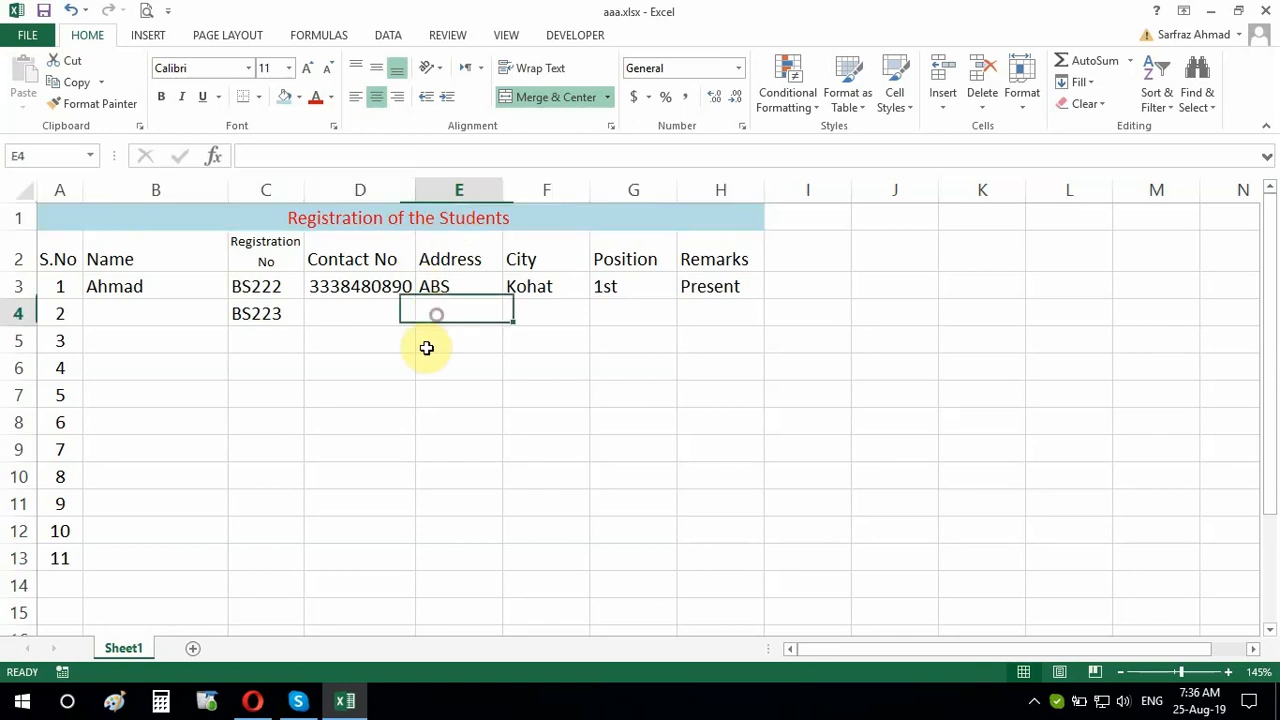
left_click(385, 374)
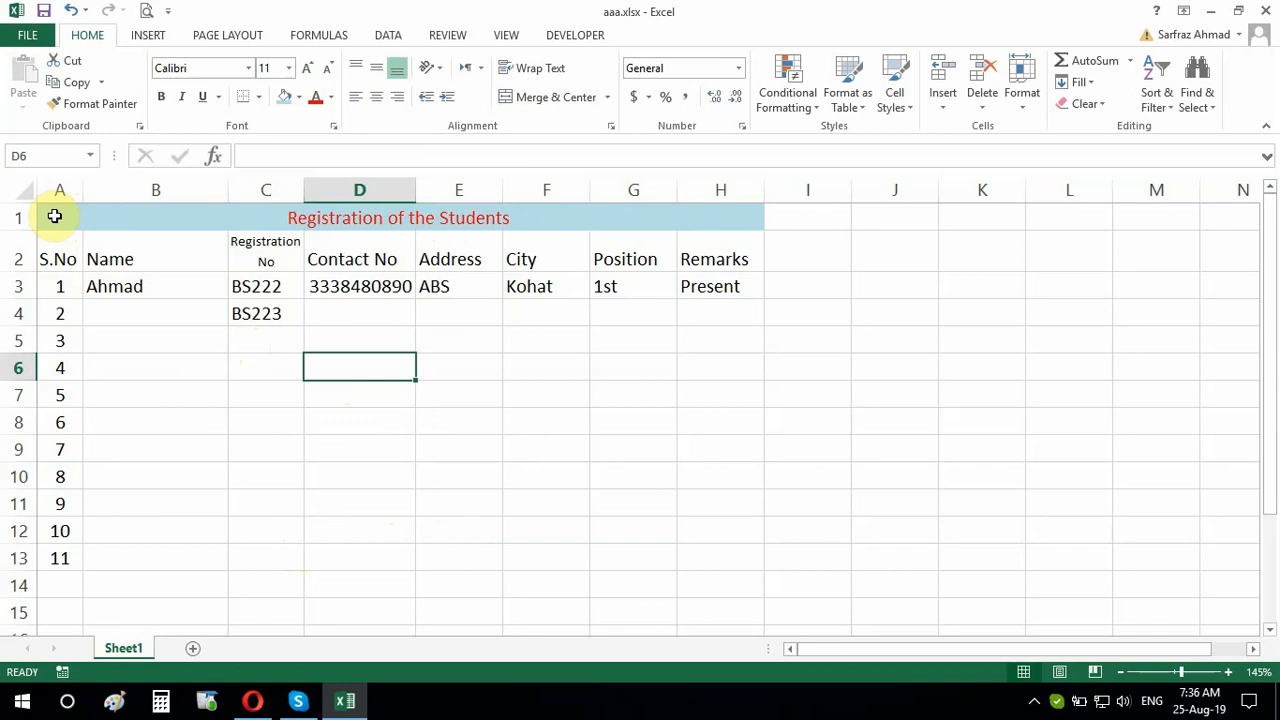
Select the table A1:H13, then open the File Info page for aaa.xlsx
left_click_drag(55, 216, 726, 558)
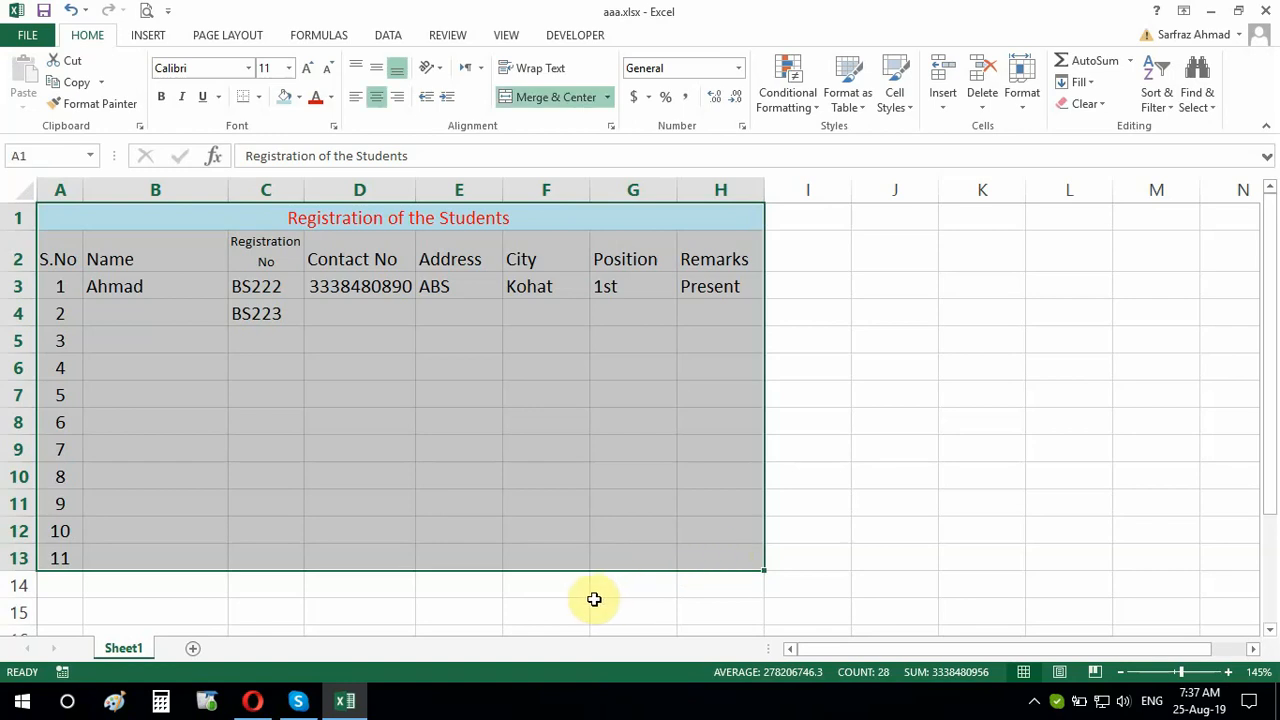
left_click(510, 605)
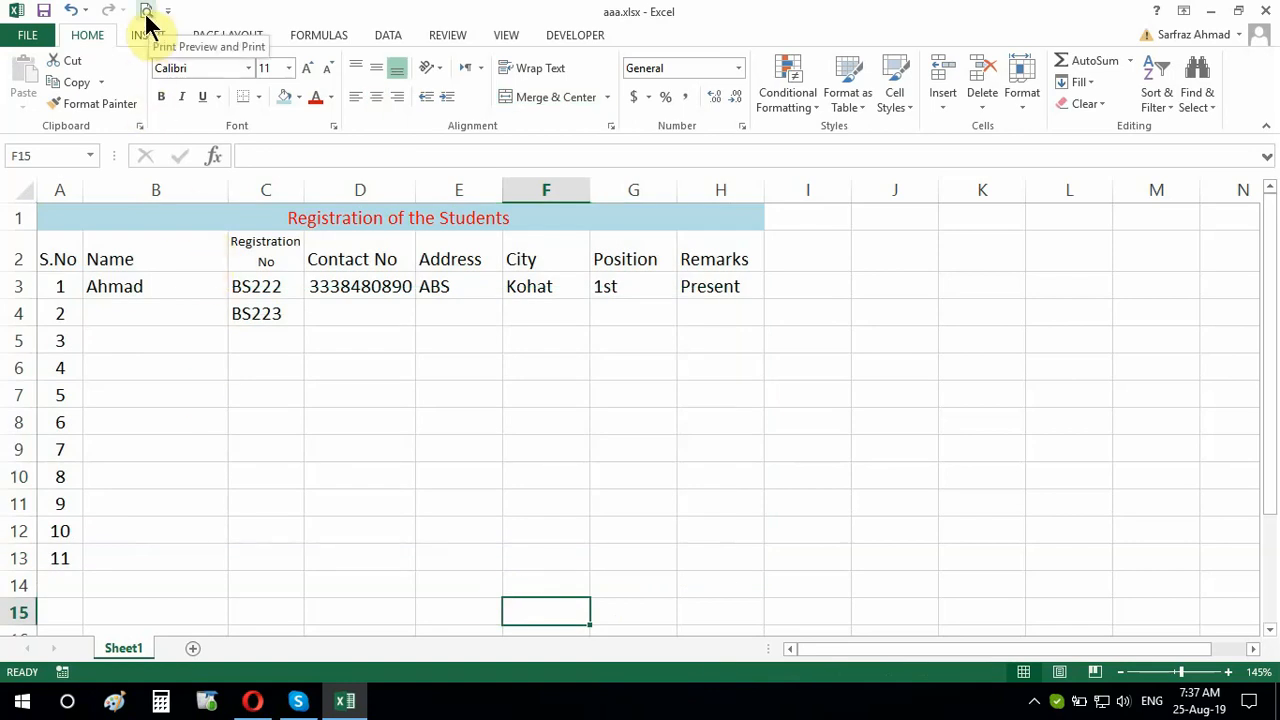
left_click(30, 36)
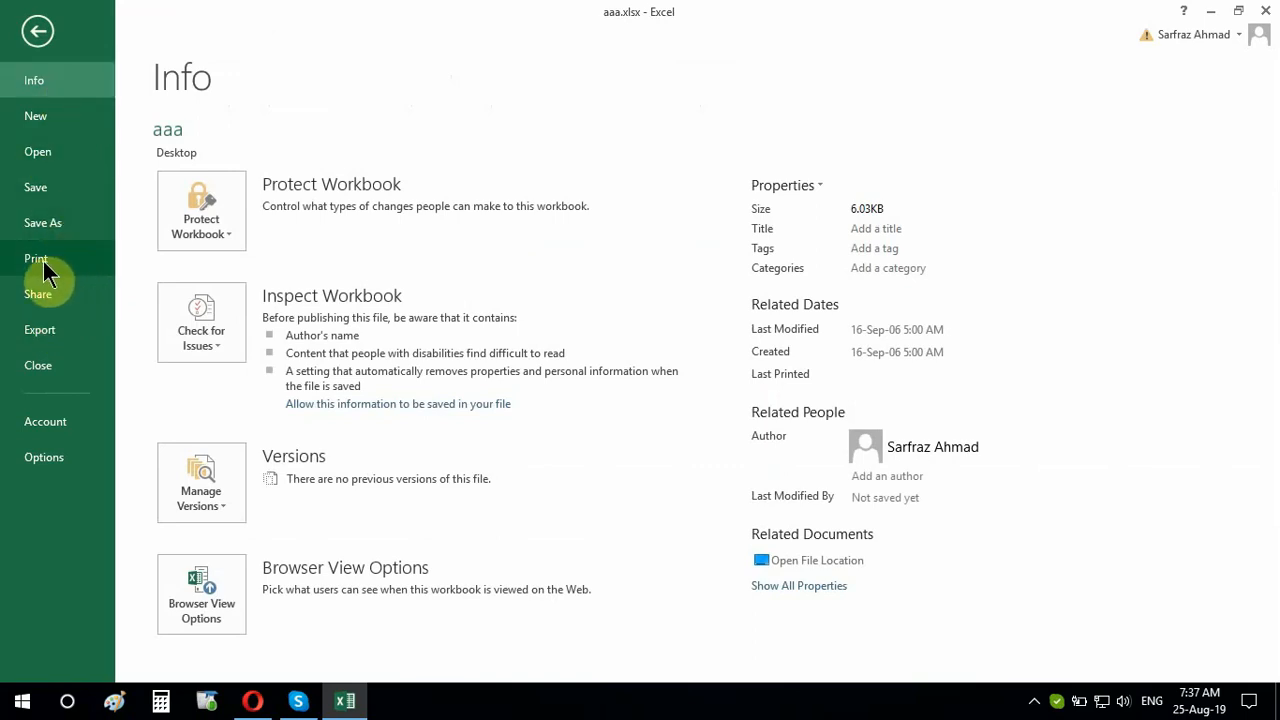
Add Print Preview and Print to the Quick Access Toolbar and preview the table's Letter page
left_click(38, 33)
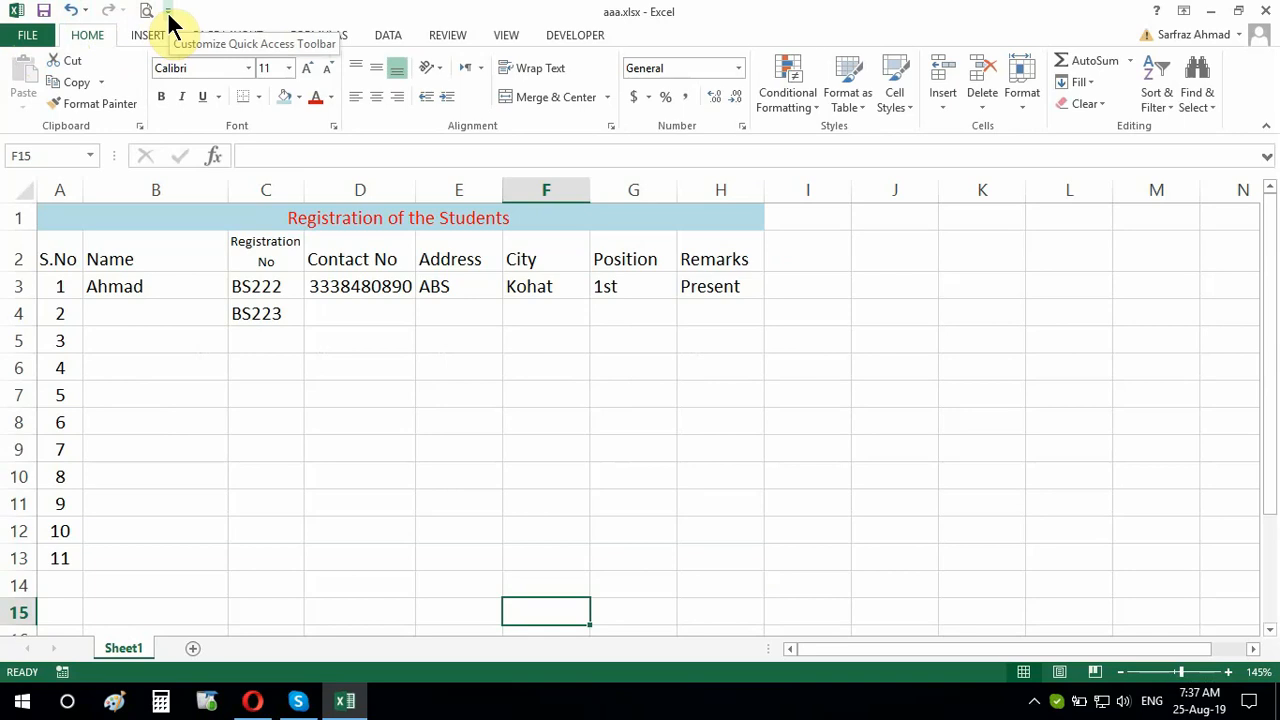
left_click(168, 12)
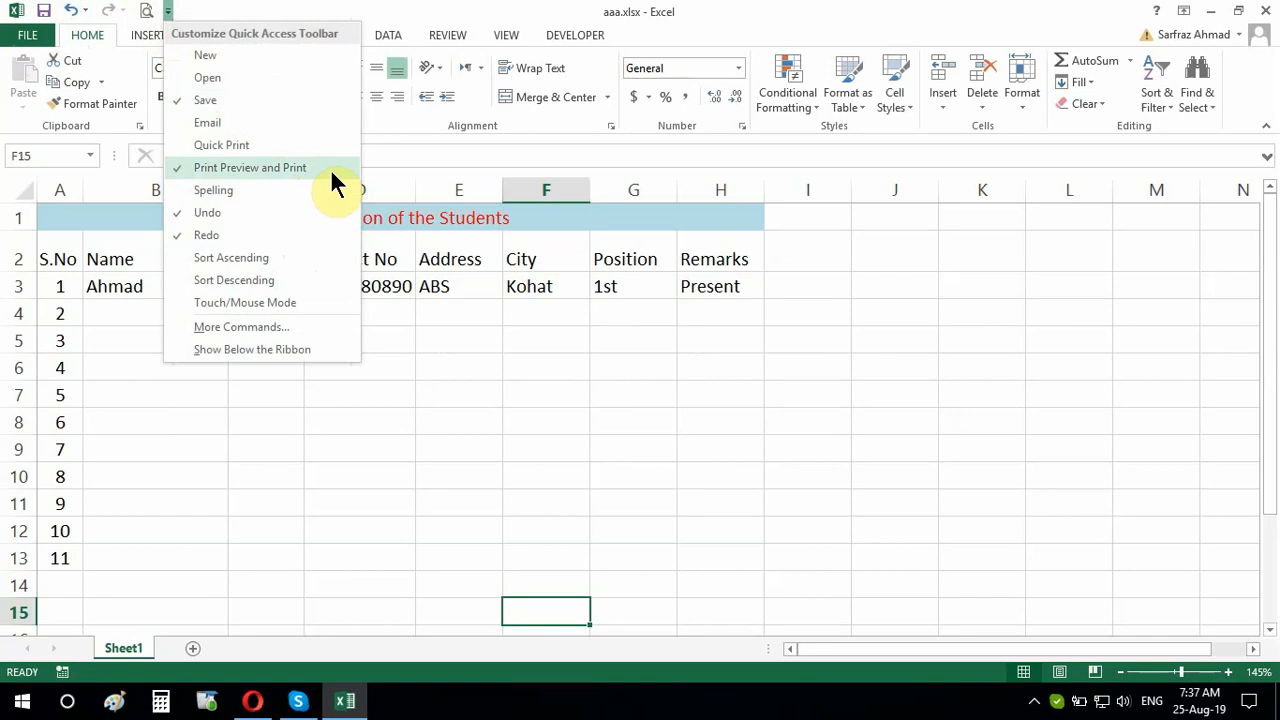
left_click(331, 171)
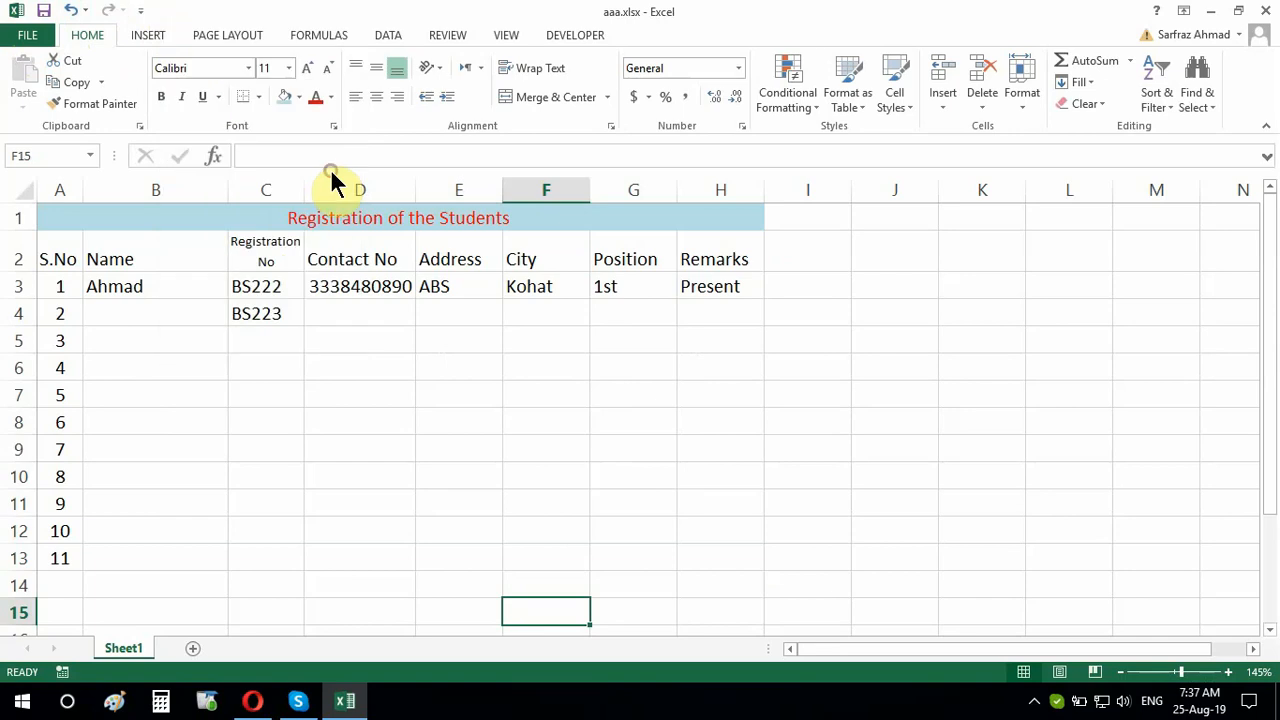
left_click(142, 12)
left_click(225, 166)
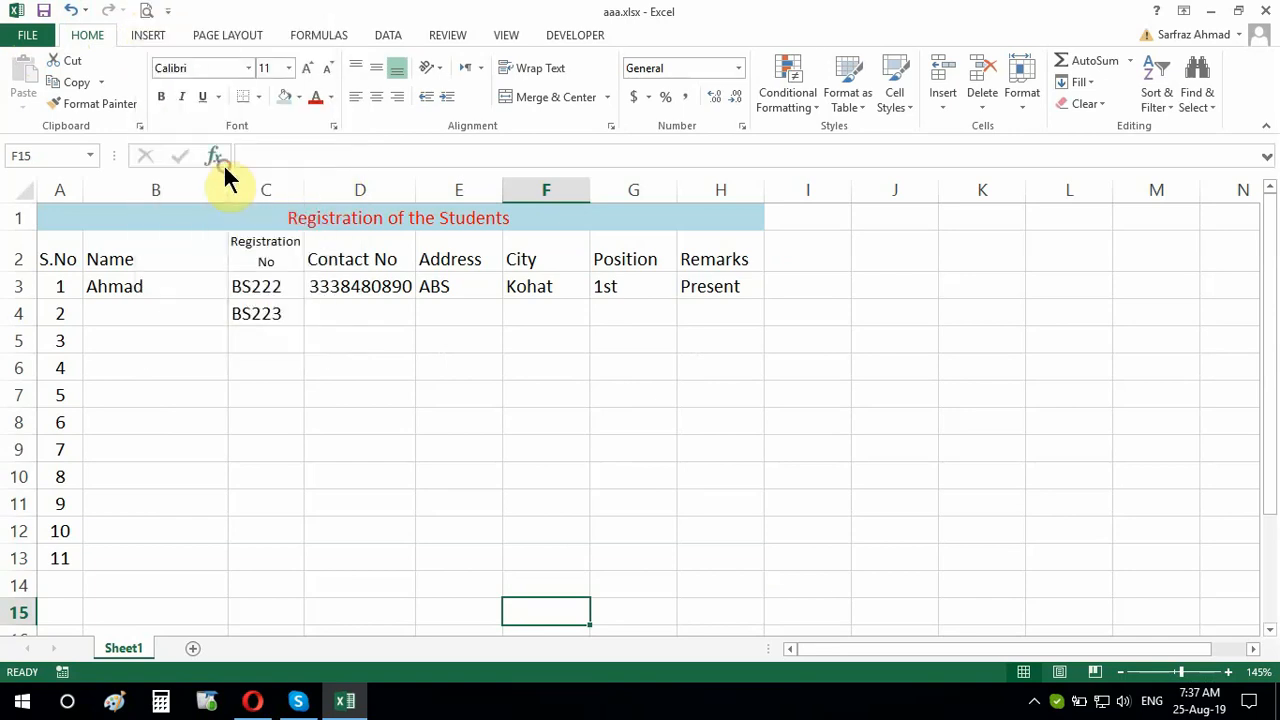
left_click(147, 14)
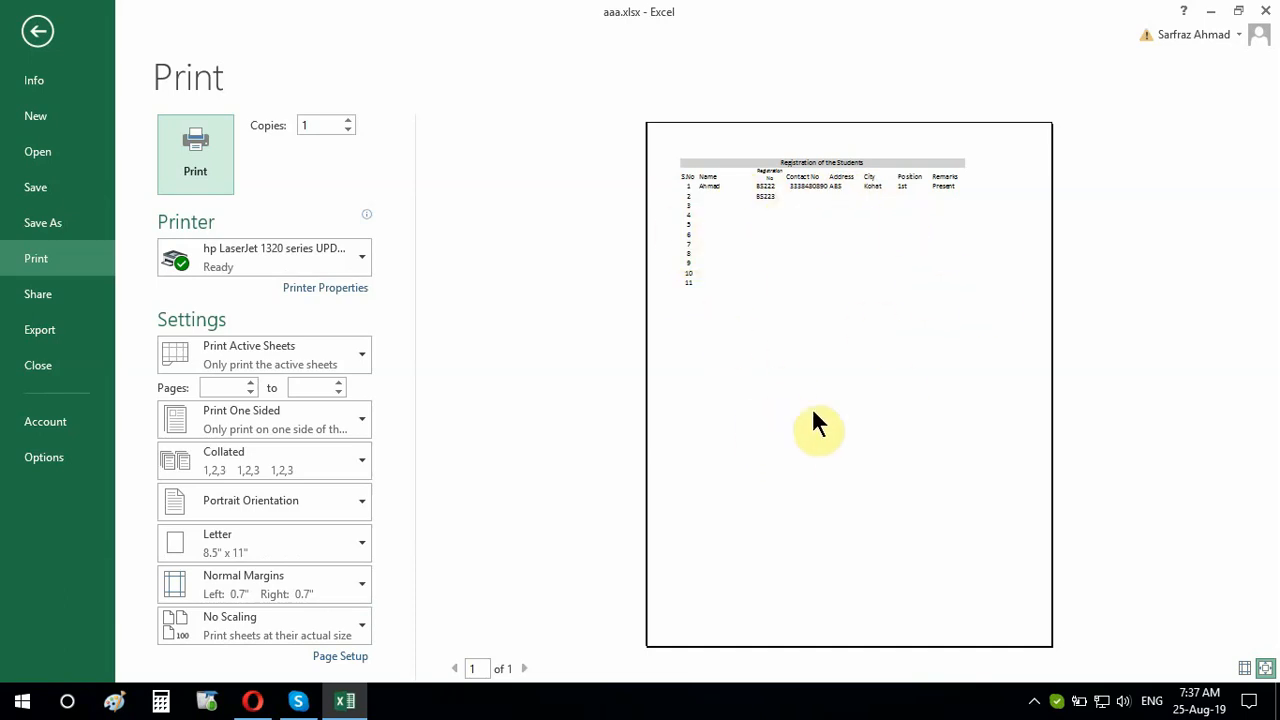
left_click(45, 40)
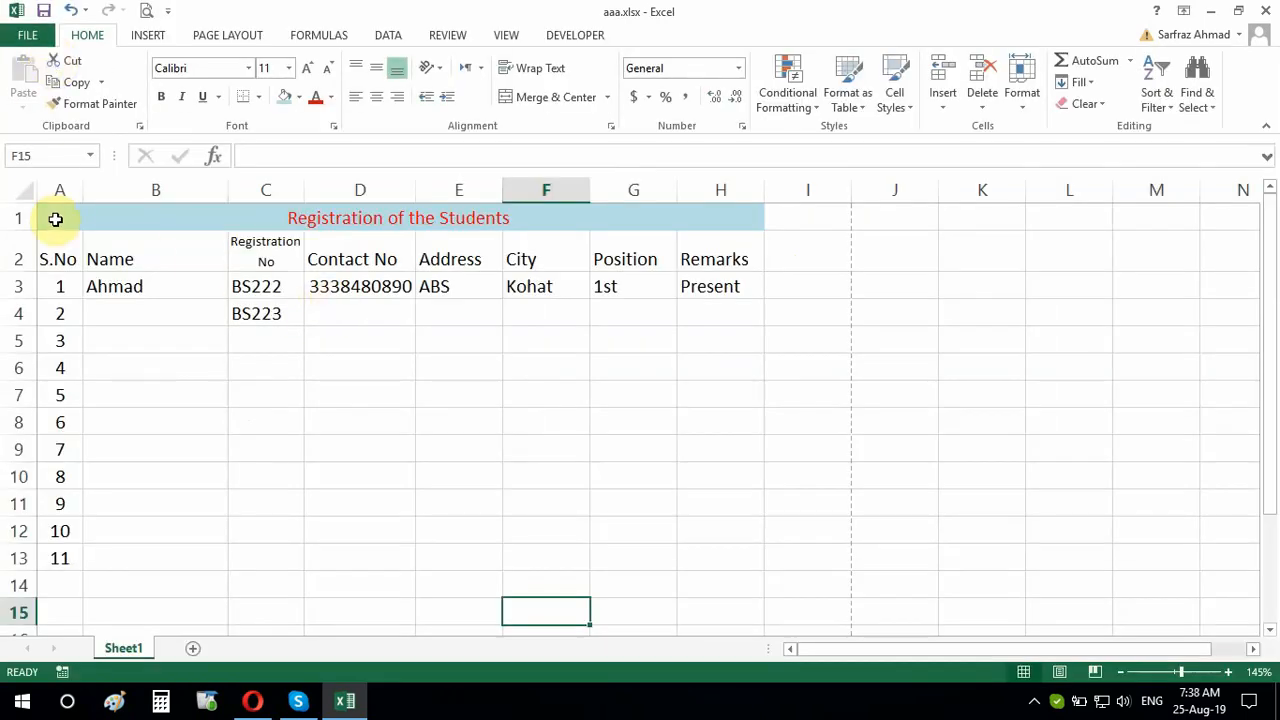
Apply All Borders to the registration table A1:H13
left_click_drag(56, 218, 538, 558)
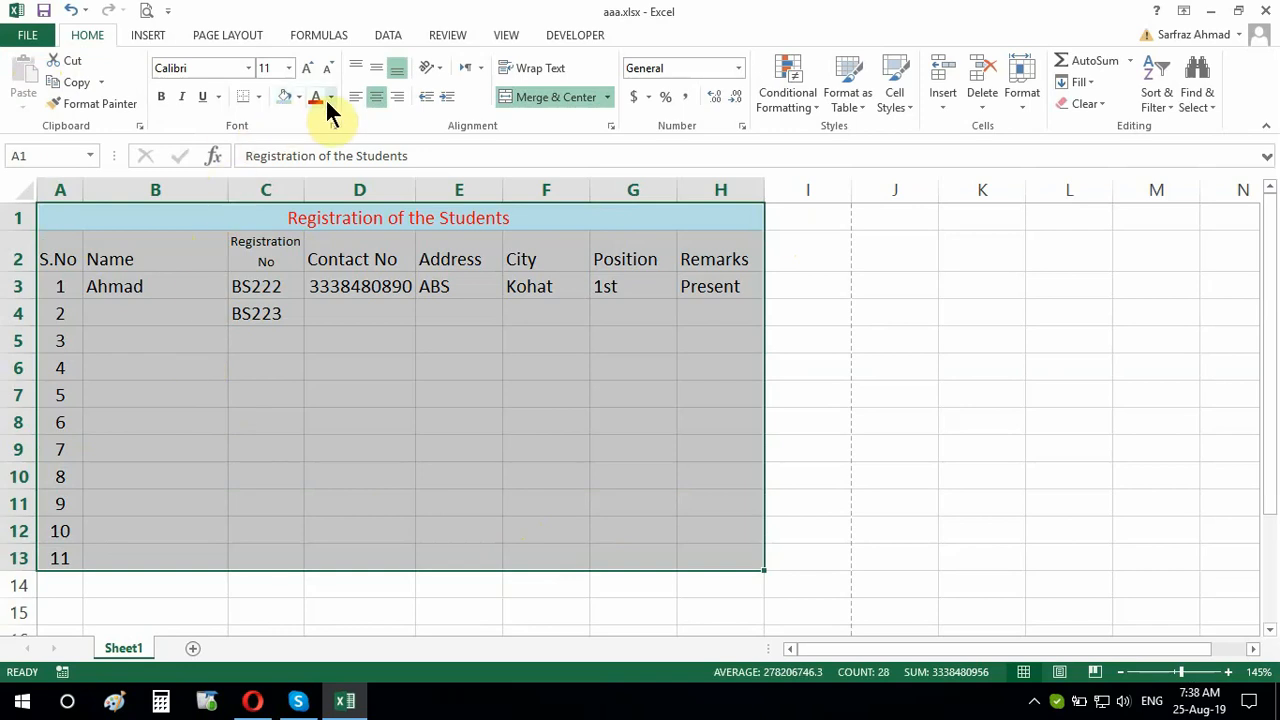
left_click(258, 104)
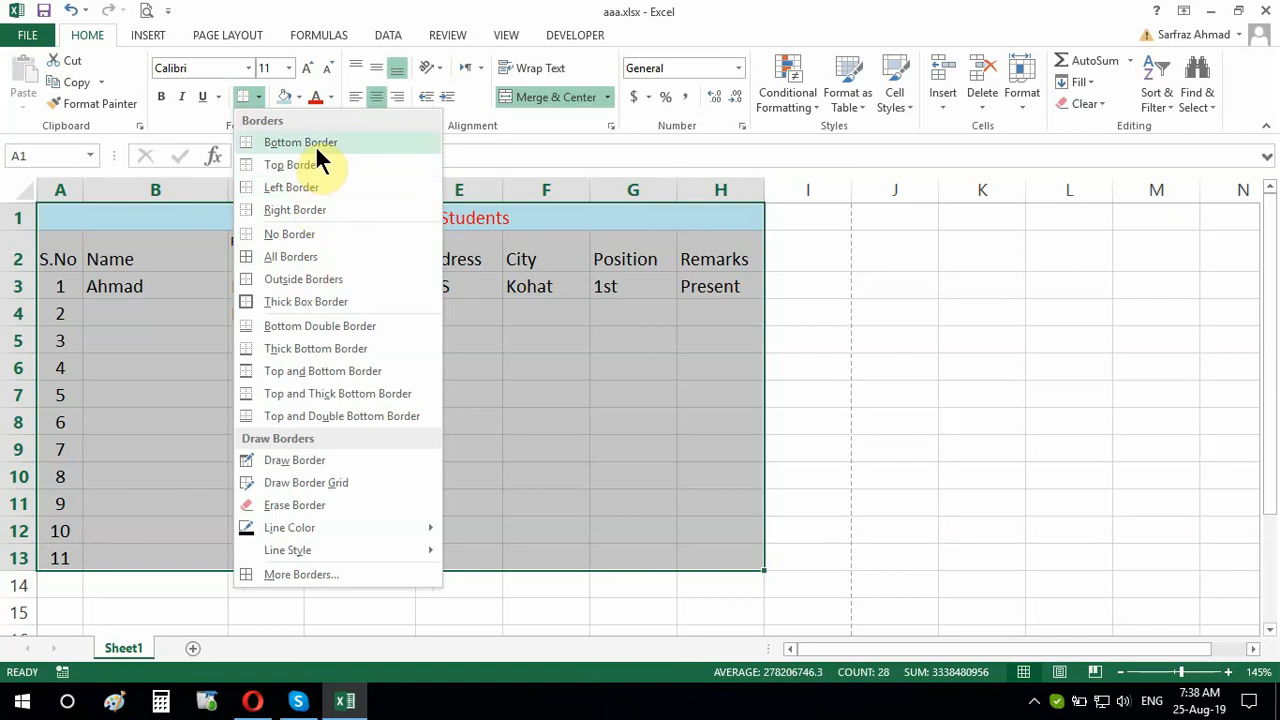
left_click(311, 255)
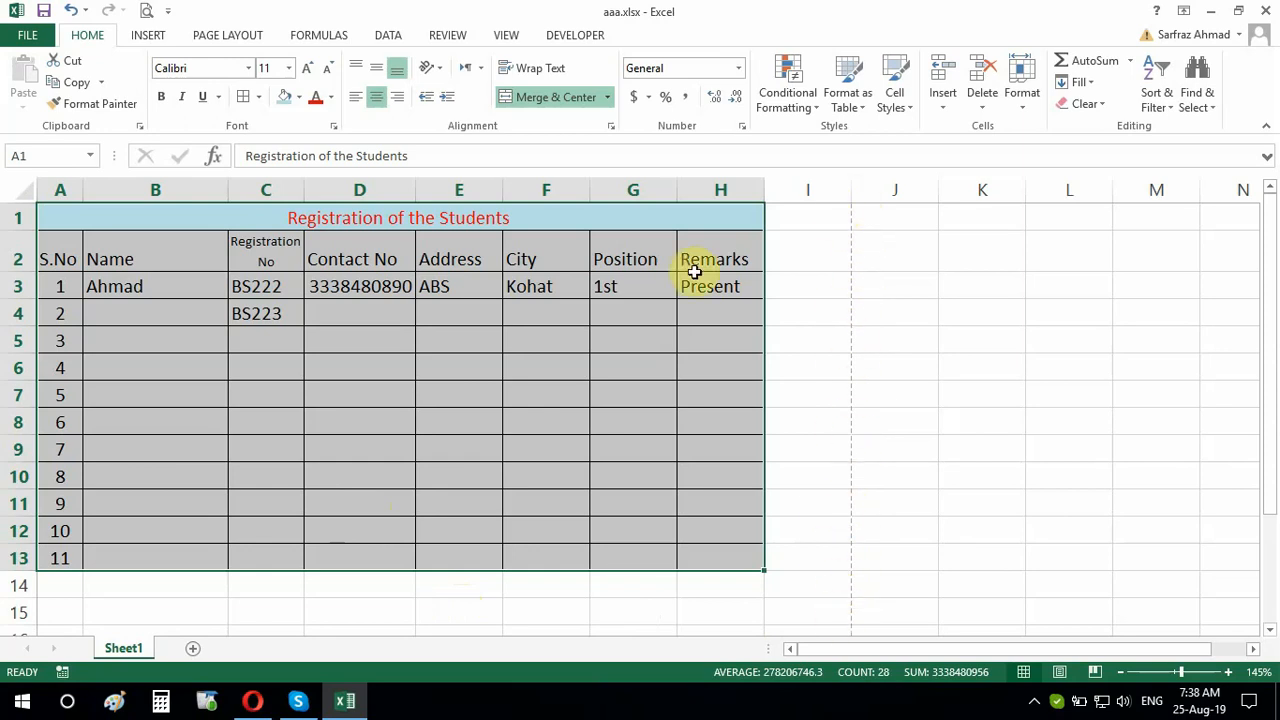
In Custom Margins, set top to 0.5, header to 0.05, and centre horizontally
left_click(150, 37)
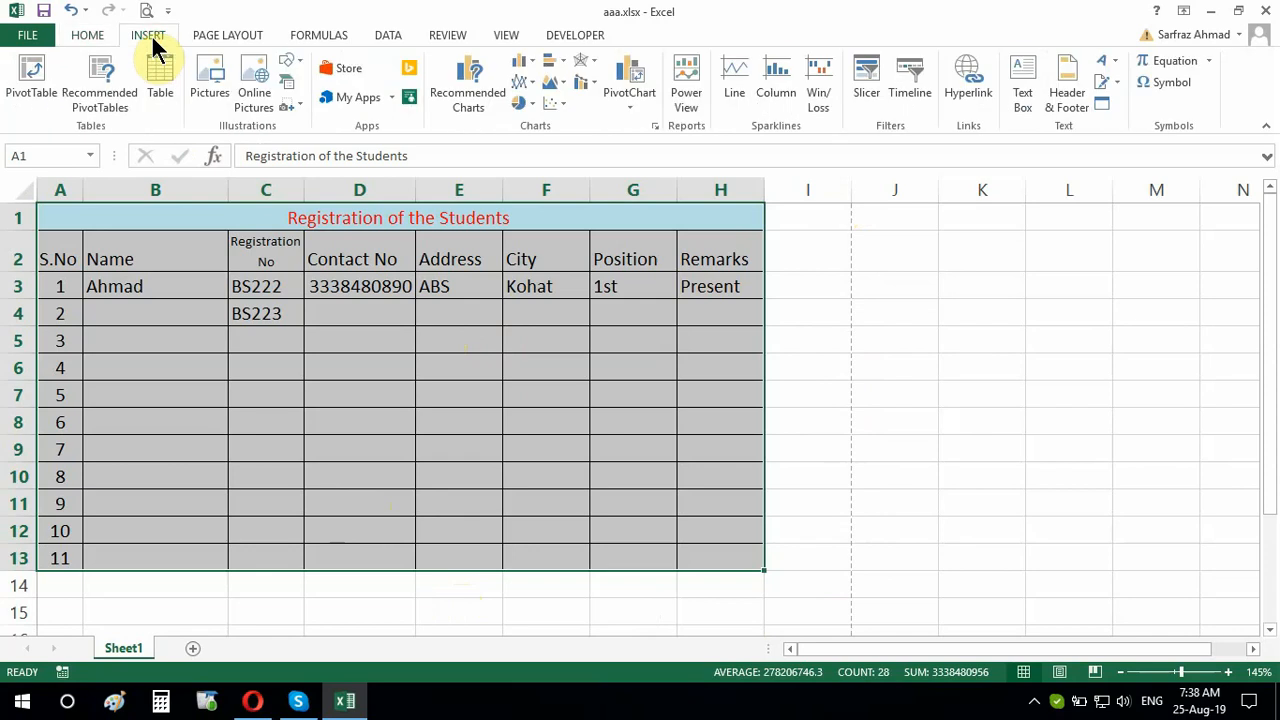
left_click(206, 40)
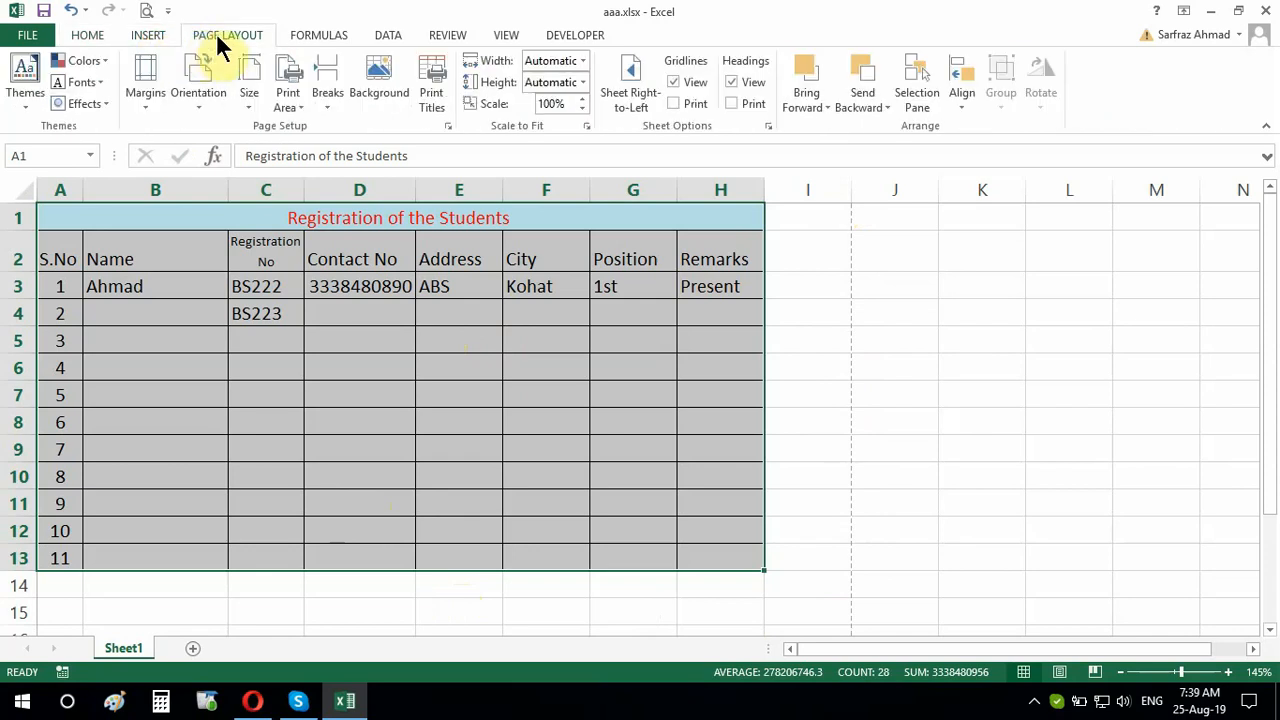
left_click(149, 107)
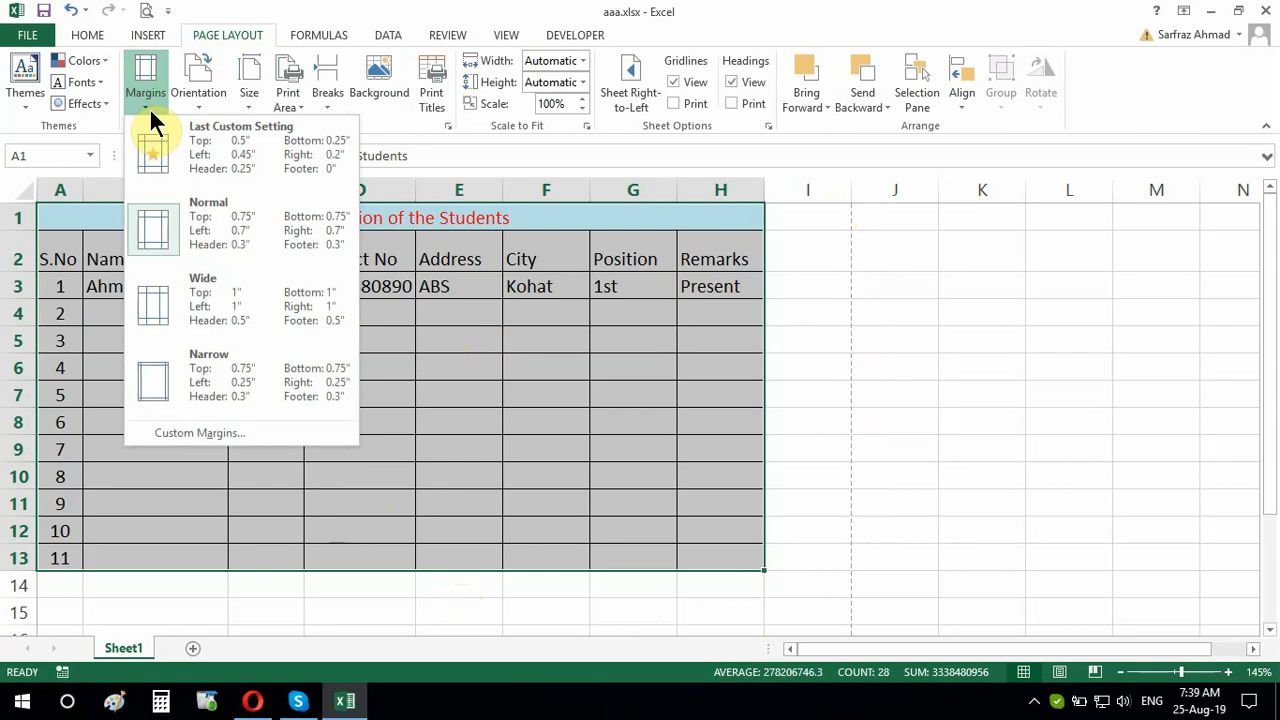
left_click(224, 437)
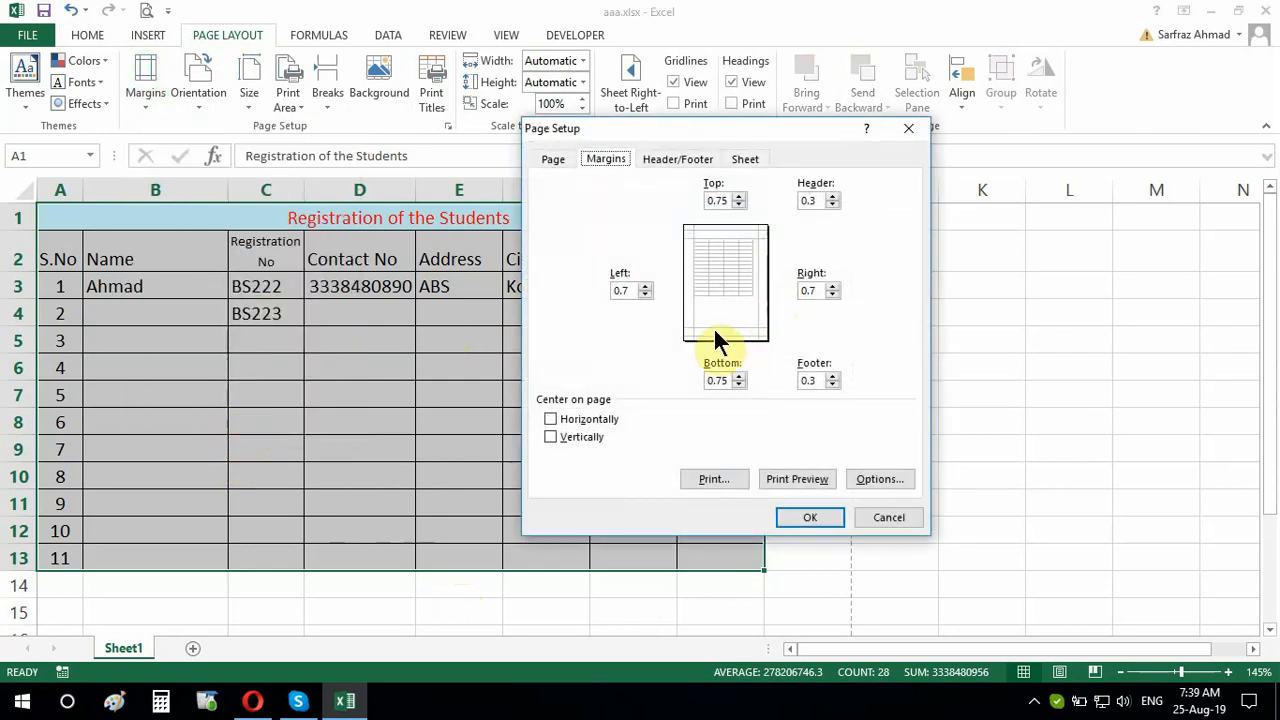
left_click(738, 205)
left_click(832, 205)
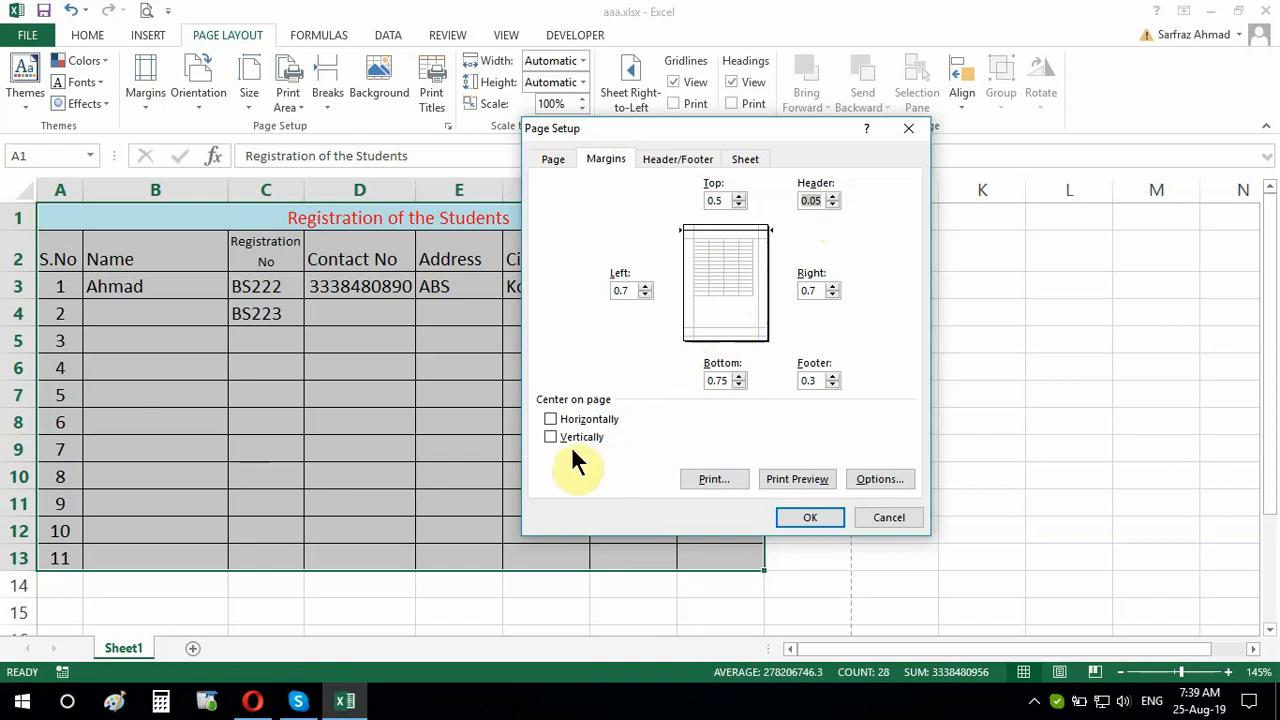
left_click(550, 420)
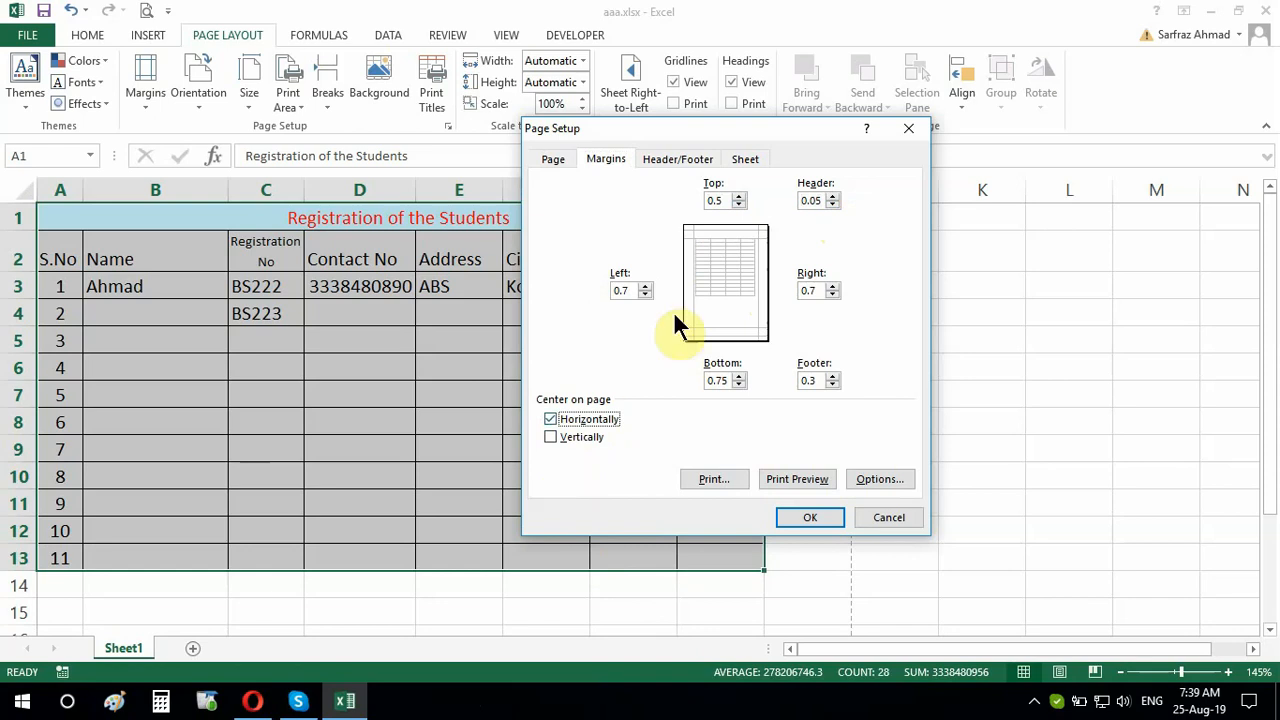
Set left and right margins to 0.2 and the bottom margin to 0.5, then apply
left_click(645, 294)
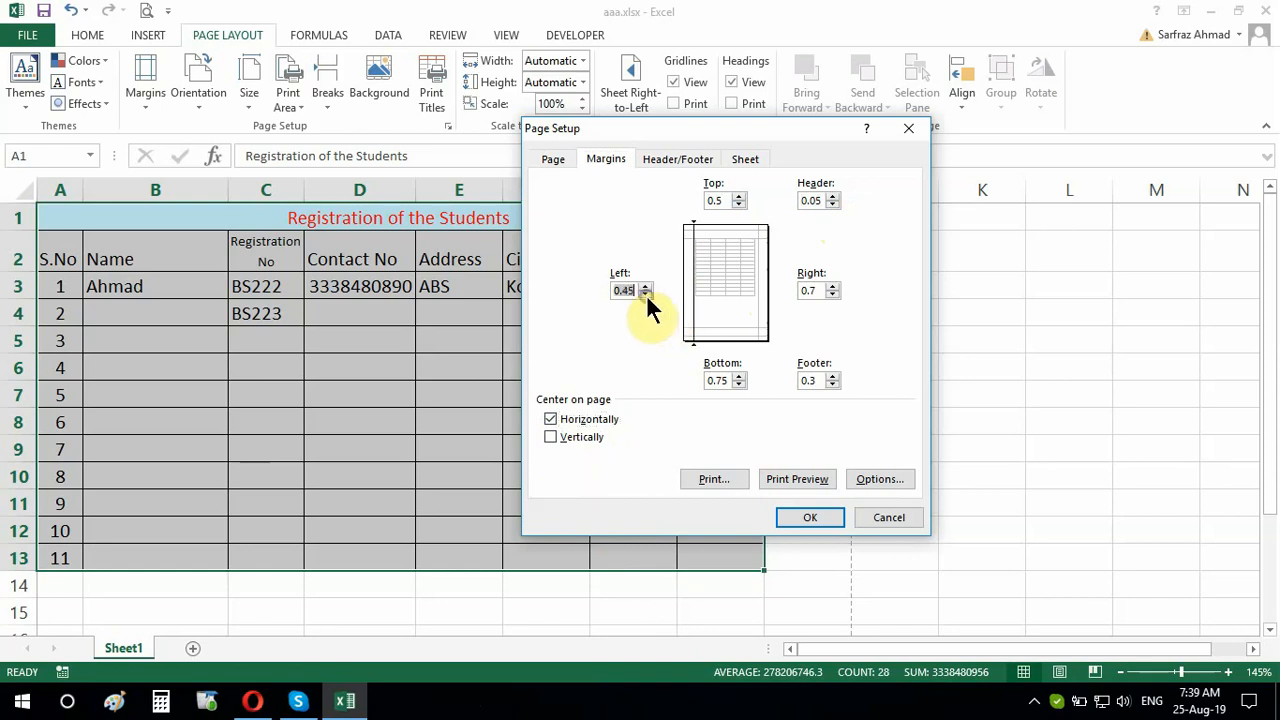
left_click(831, 294)
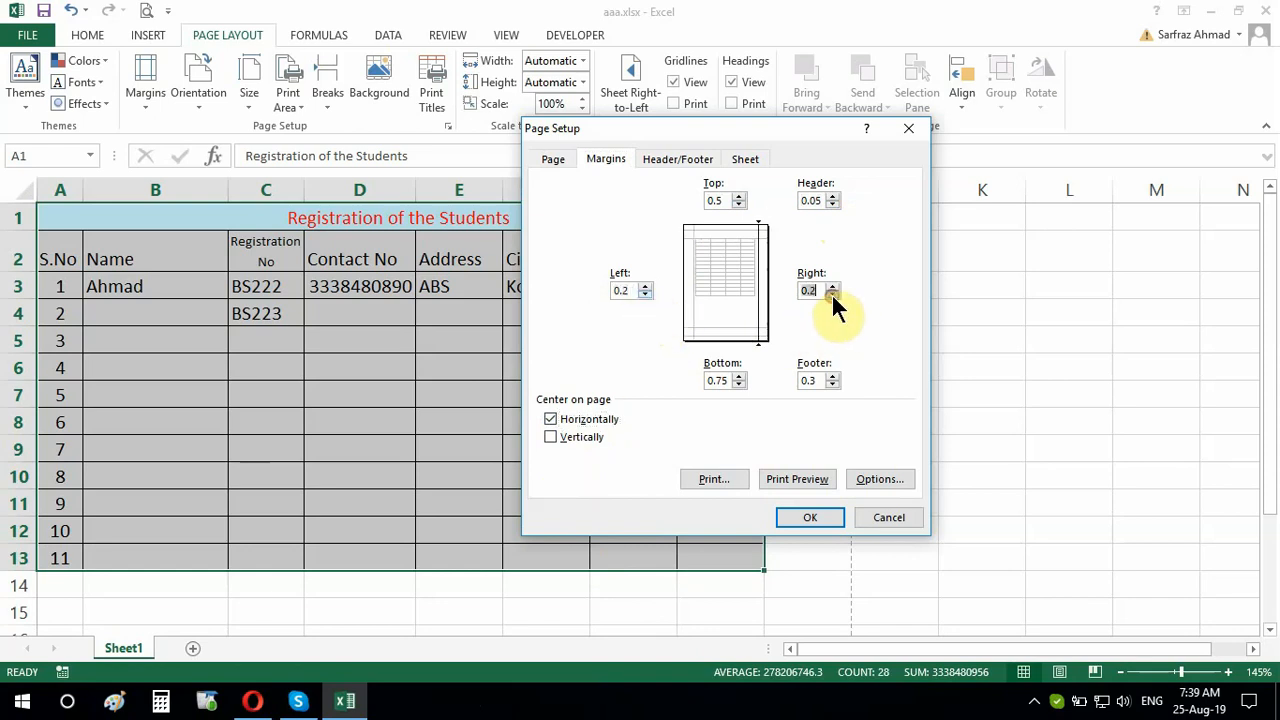
left_click(831, 294)
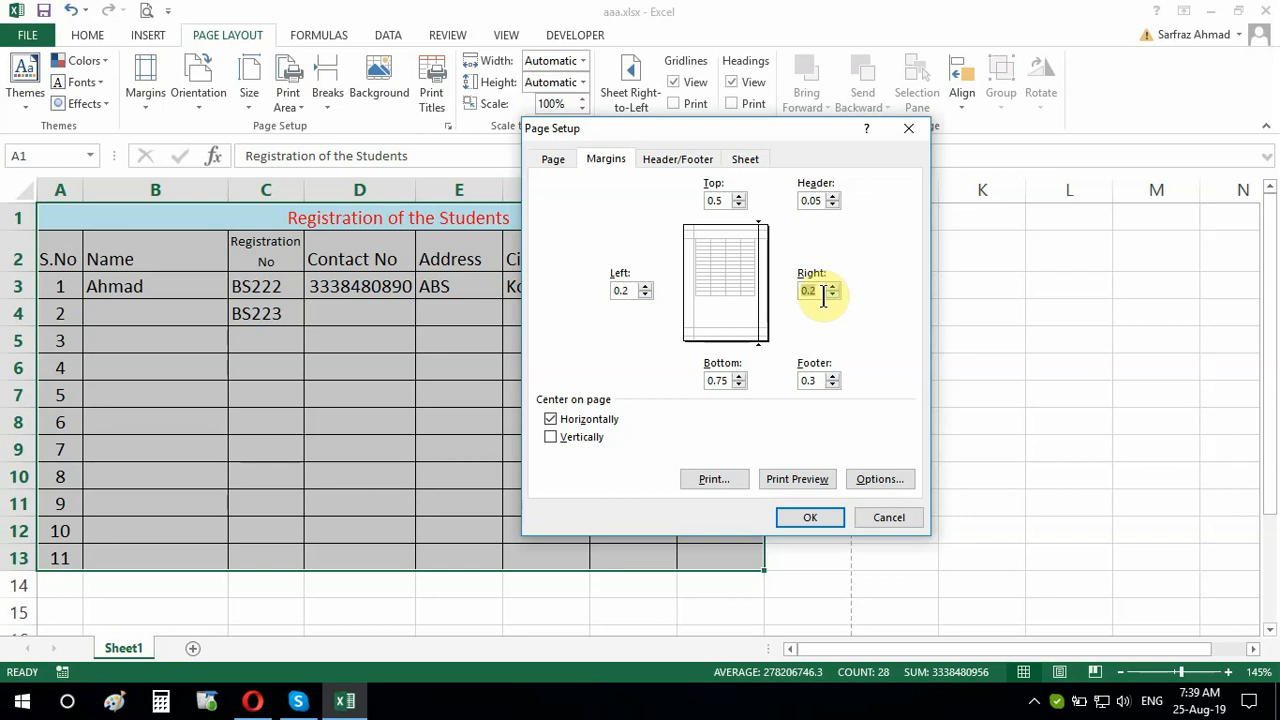
left_click(738, 385)
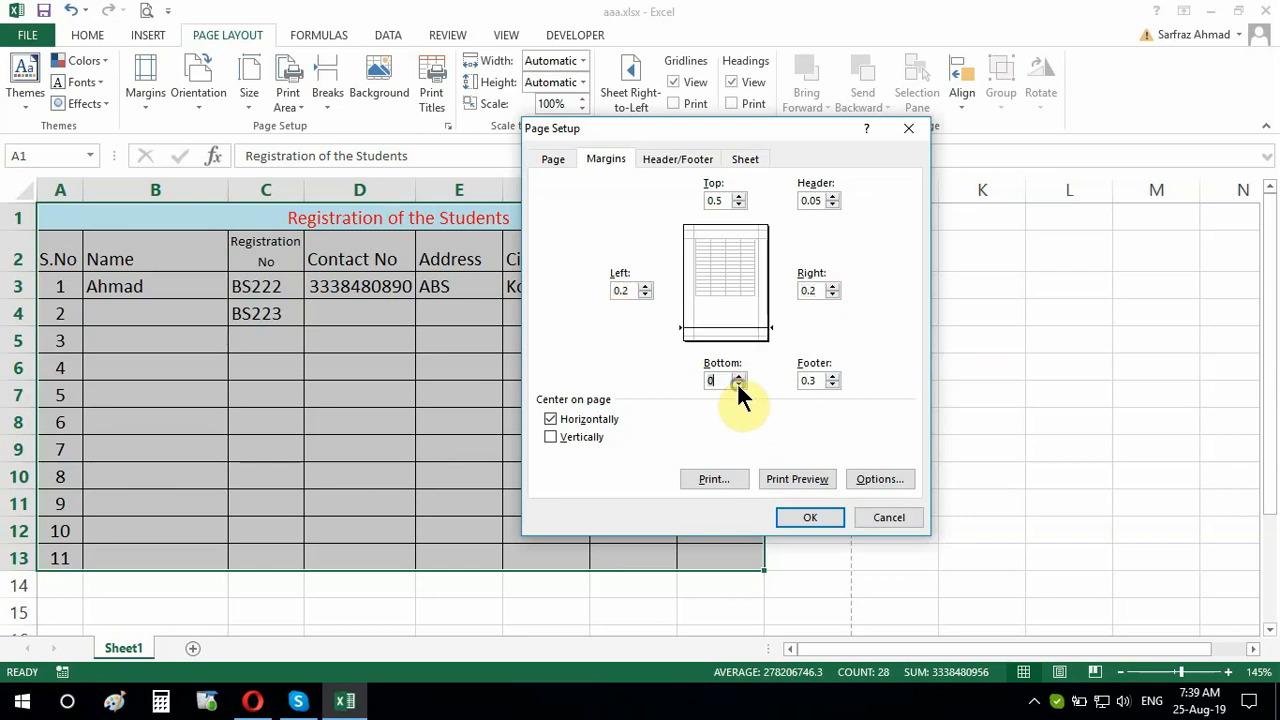
left_click(738, 385)
left_click(831, 384)
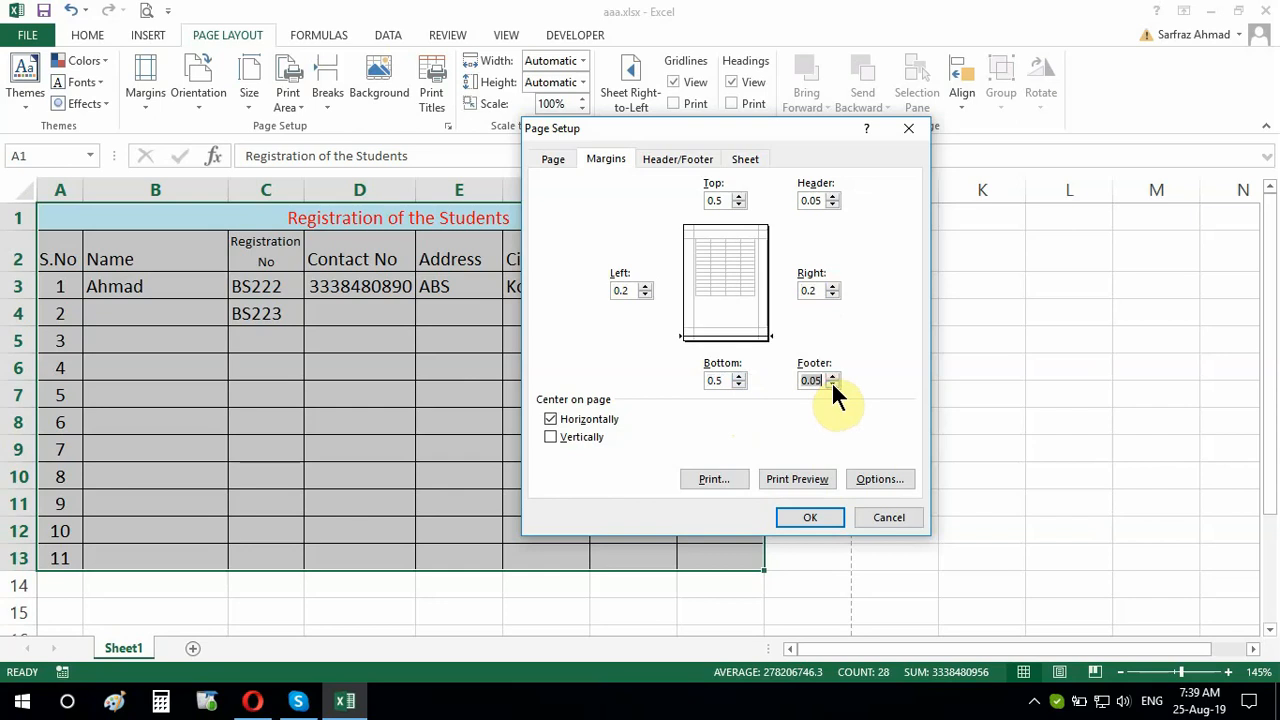
left_click(832, 376)
left_click(795, 515)
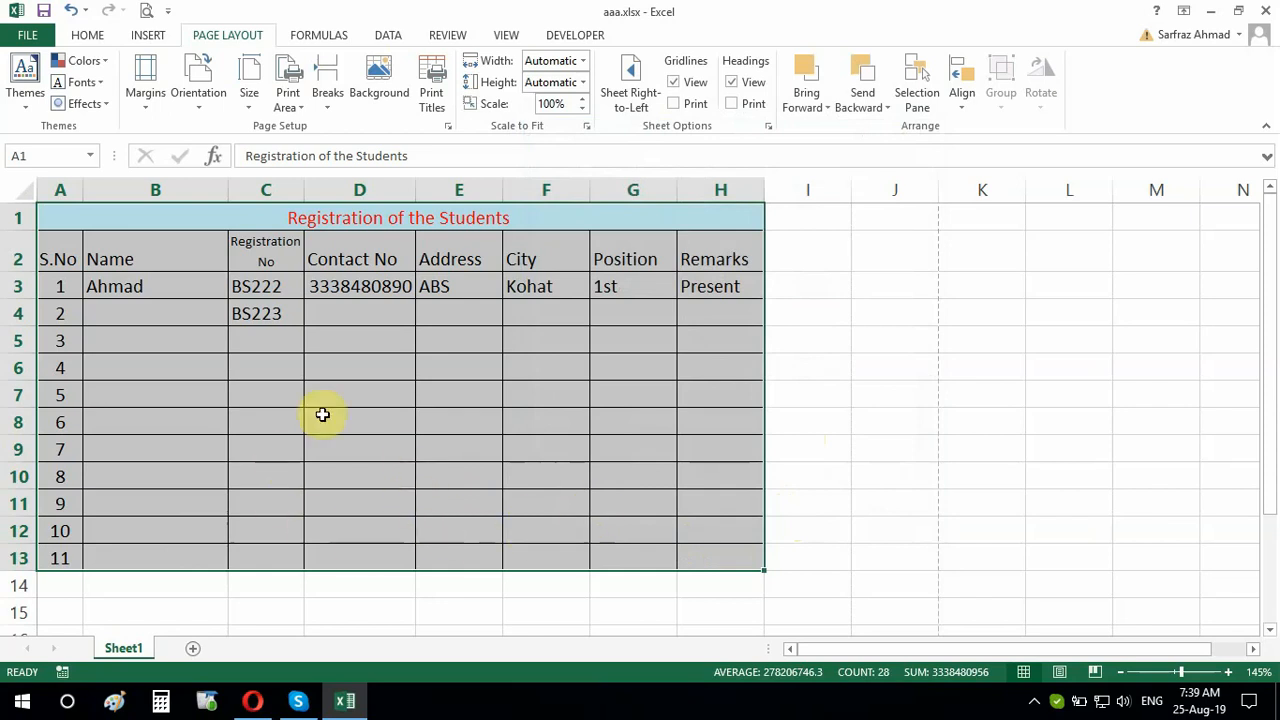
left_click(147, 11)
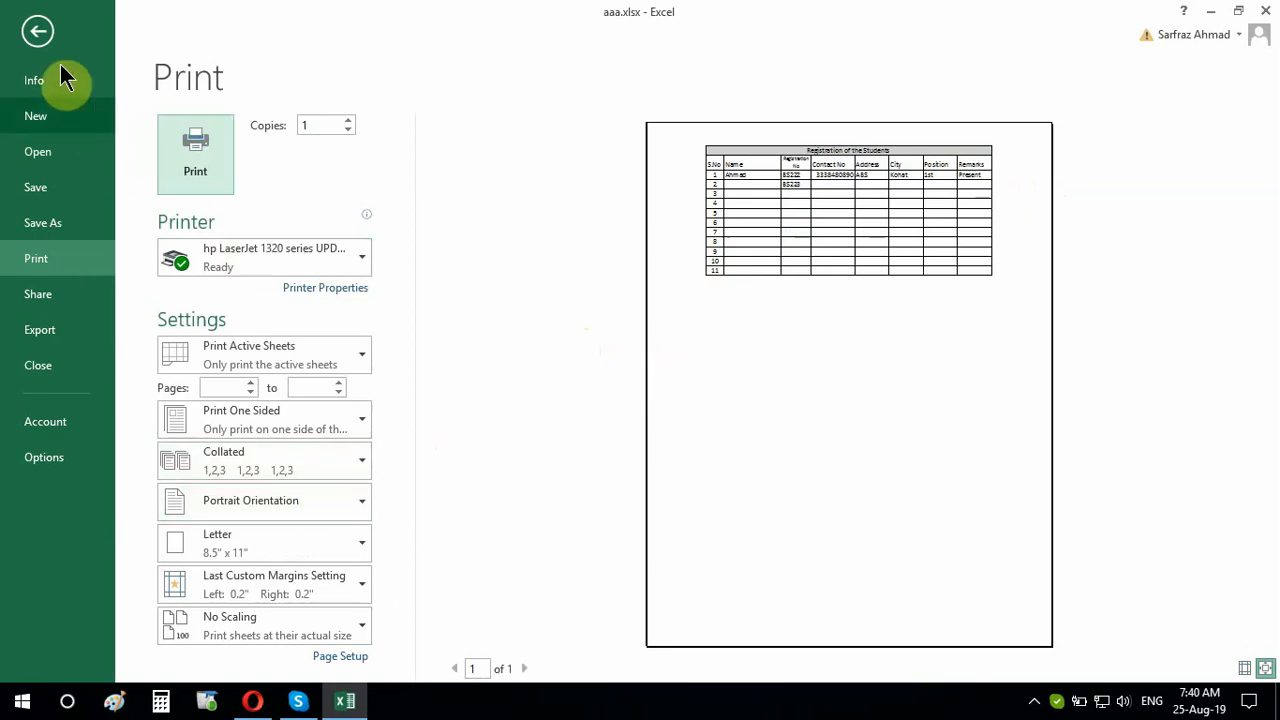
left_click(39, 37)
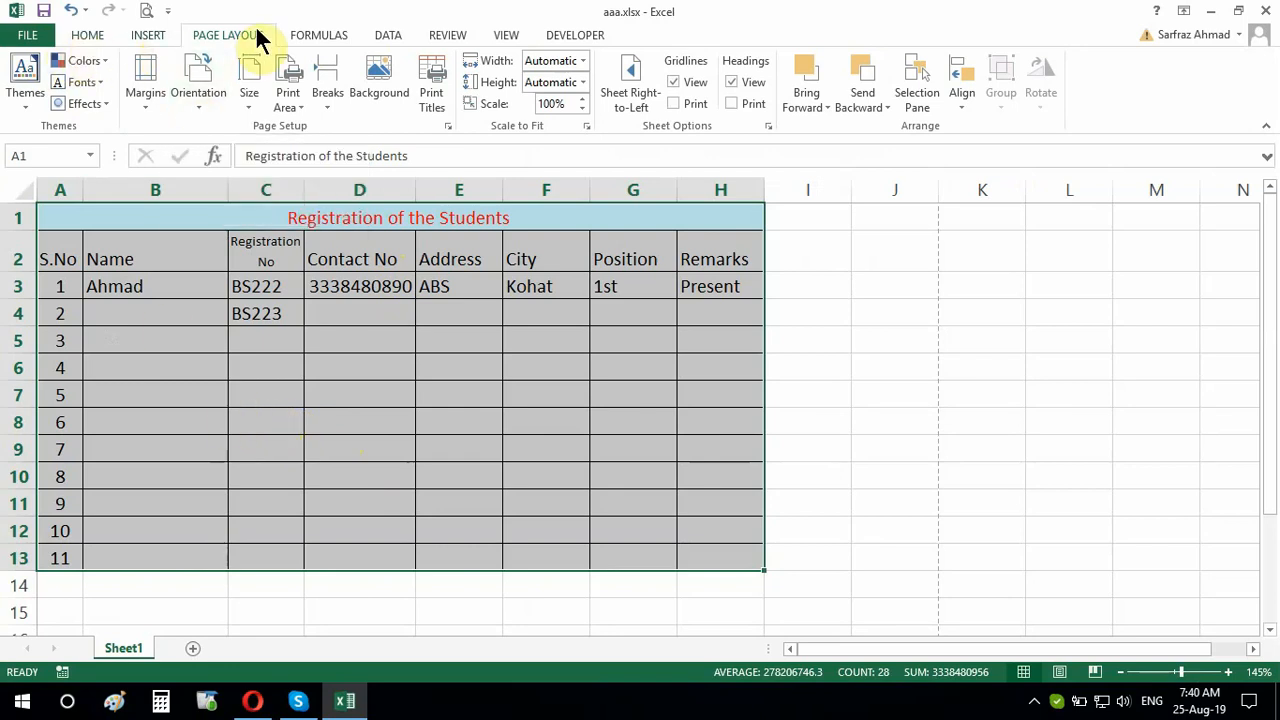
left_click(203, 105)
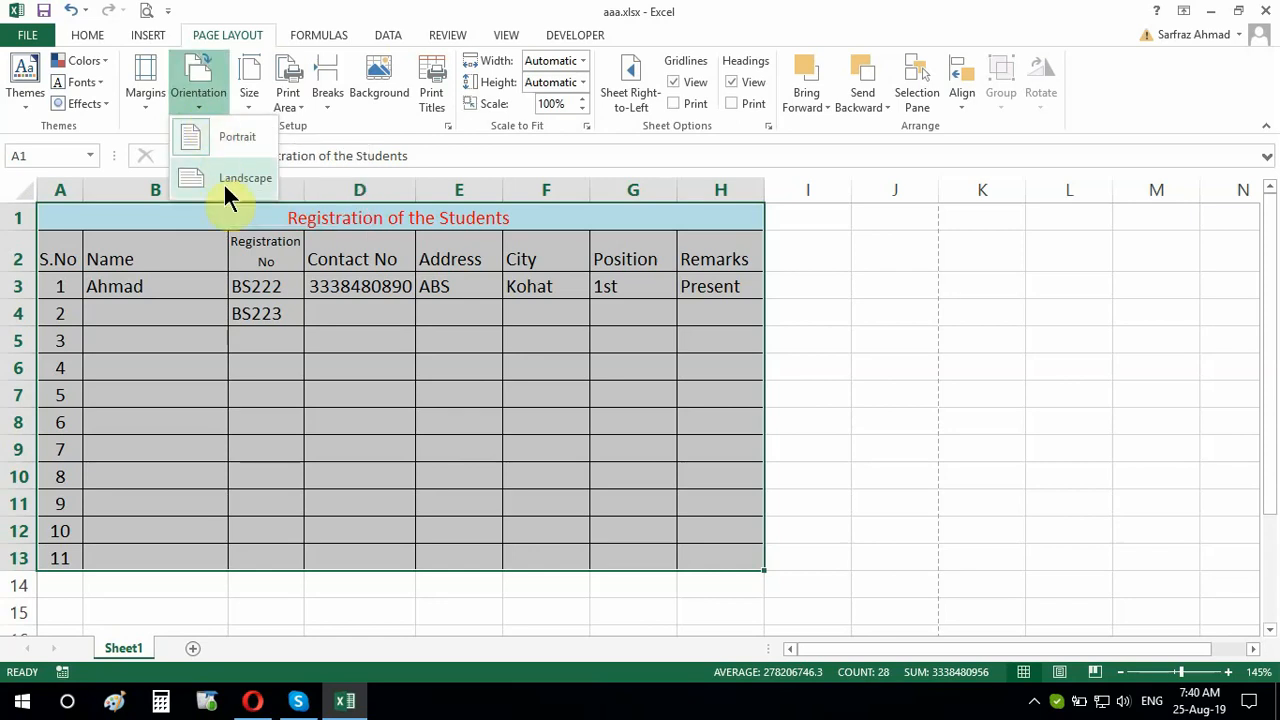
left_click(223, 180)
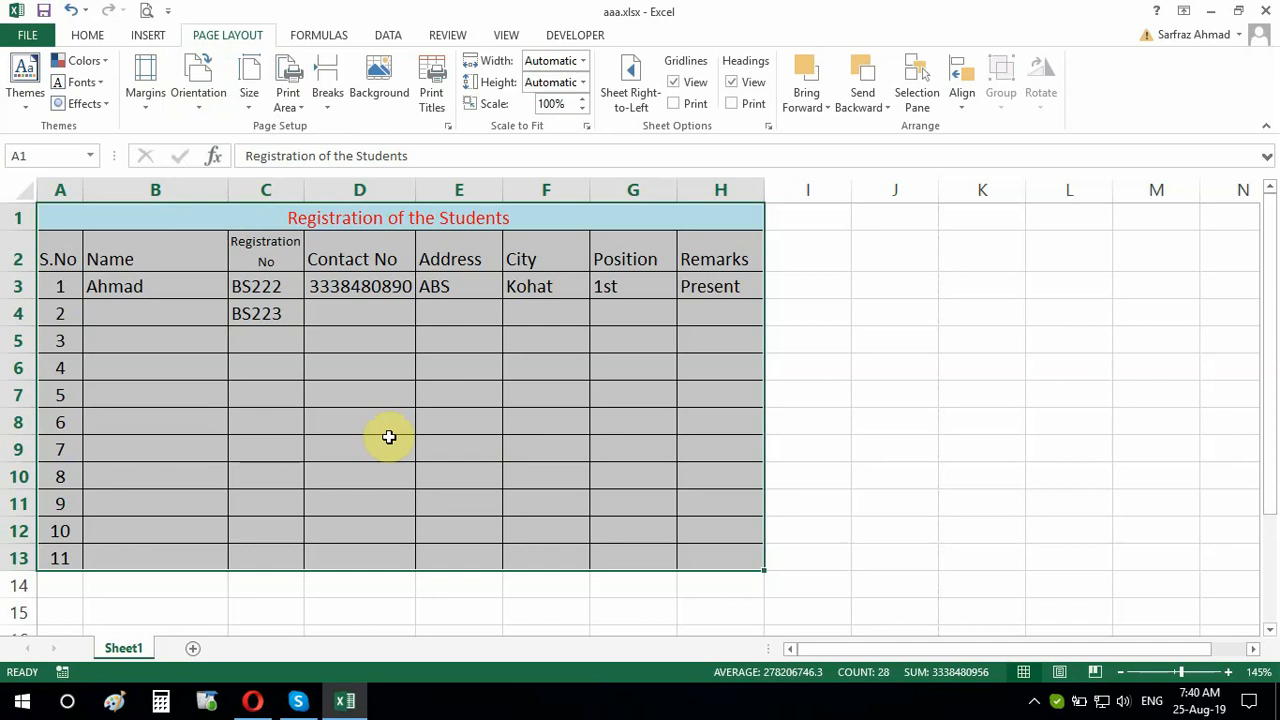
left_click(146, 11)
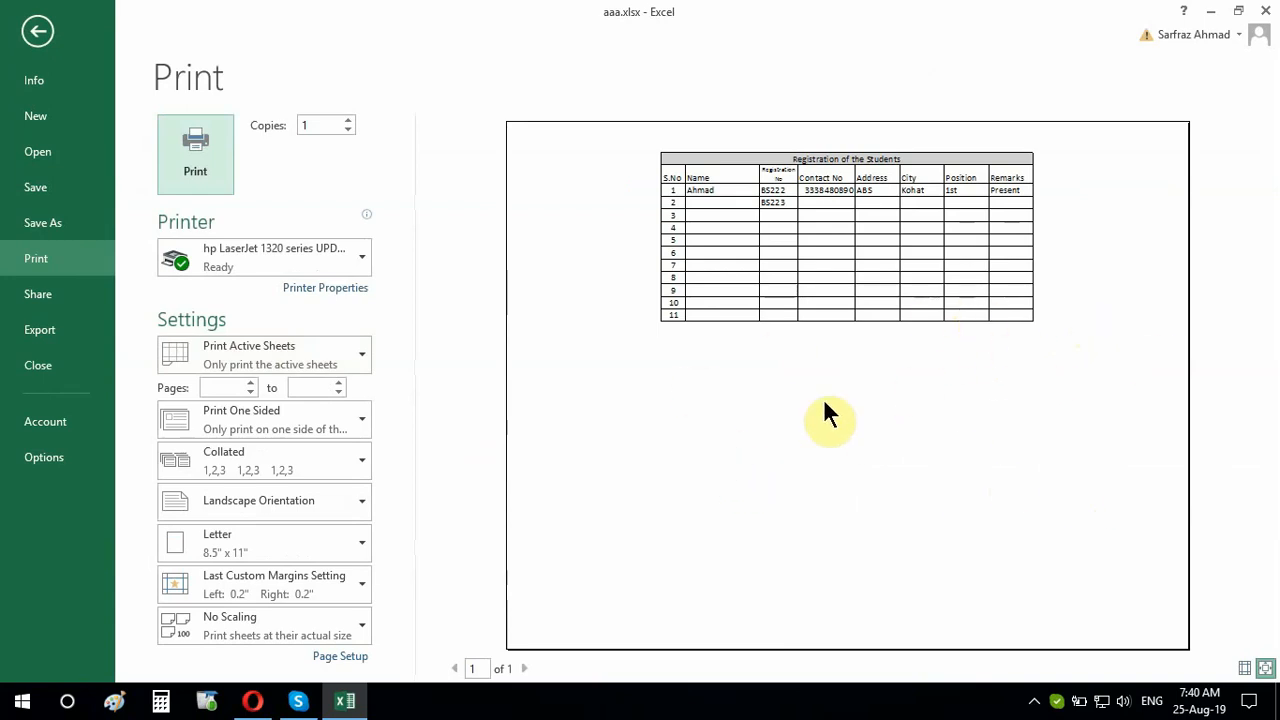
left_click(37, 31)
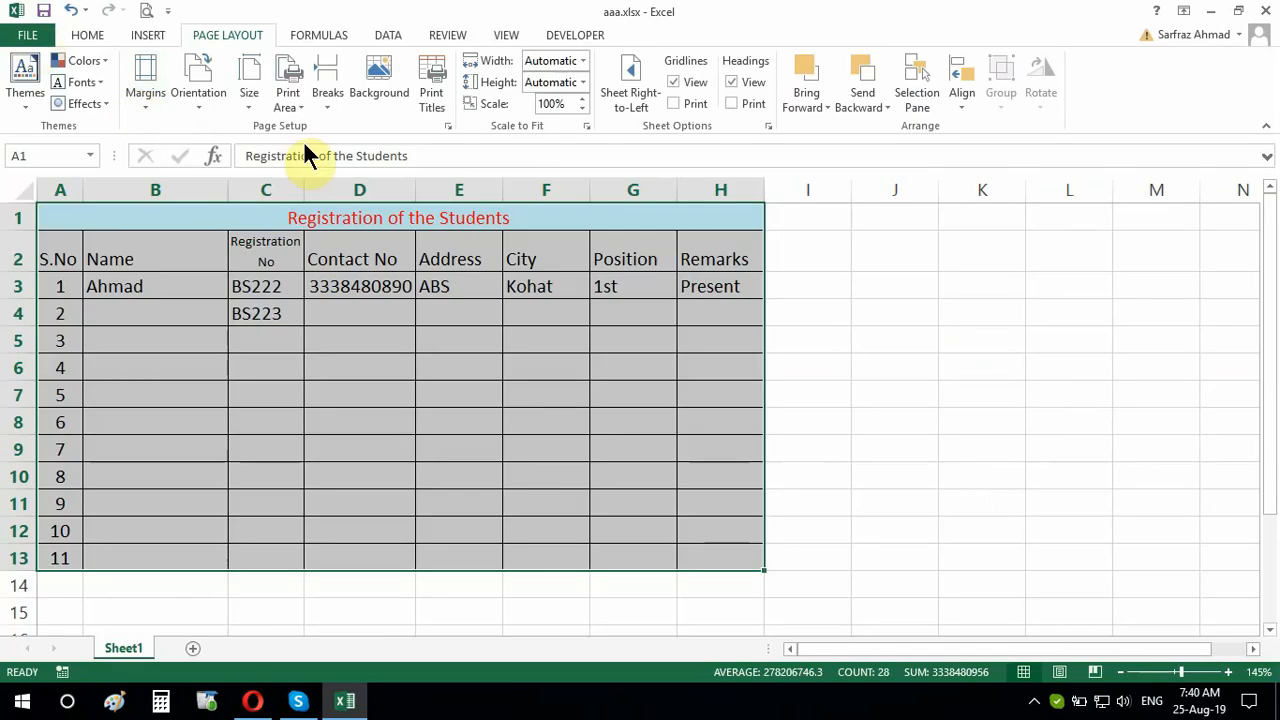
left_click(195, 99)
left_click(205, 130)
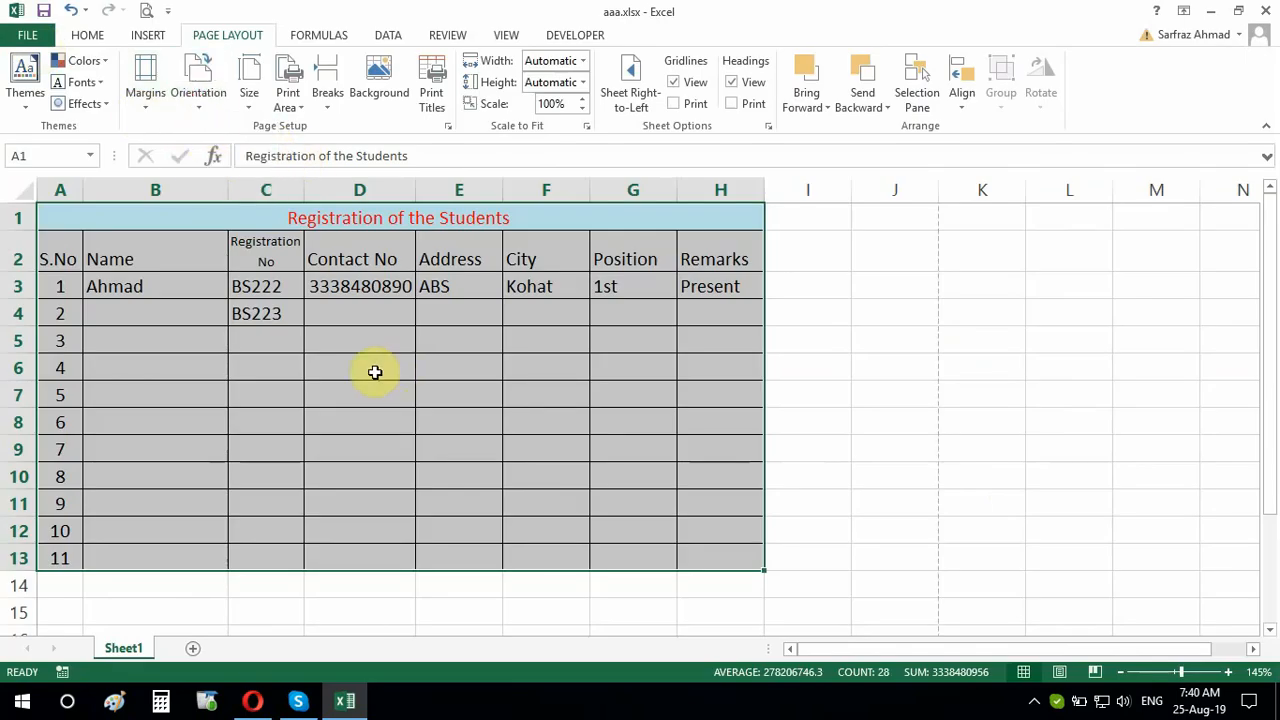
left_click(146, 12)
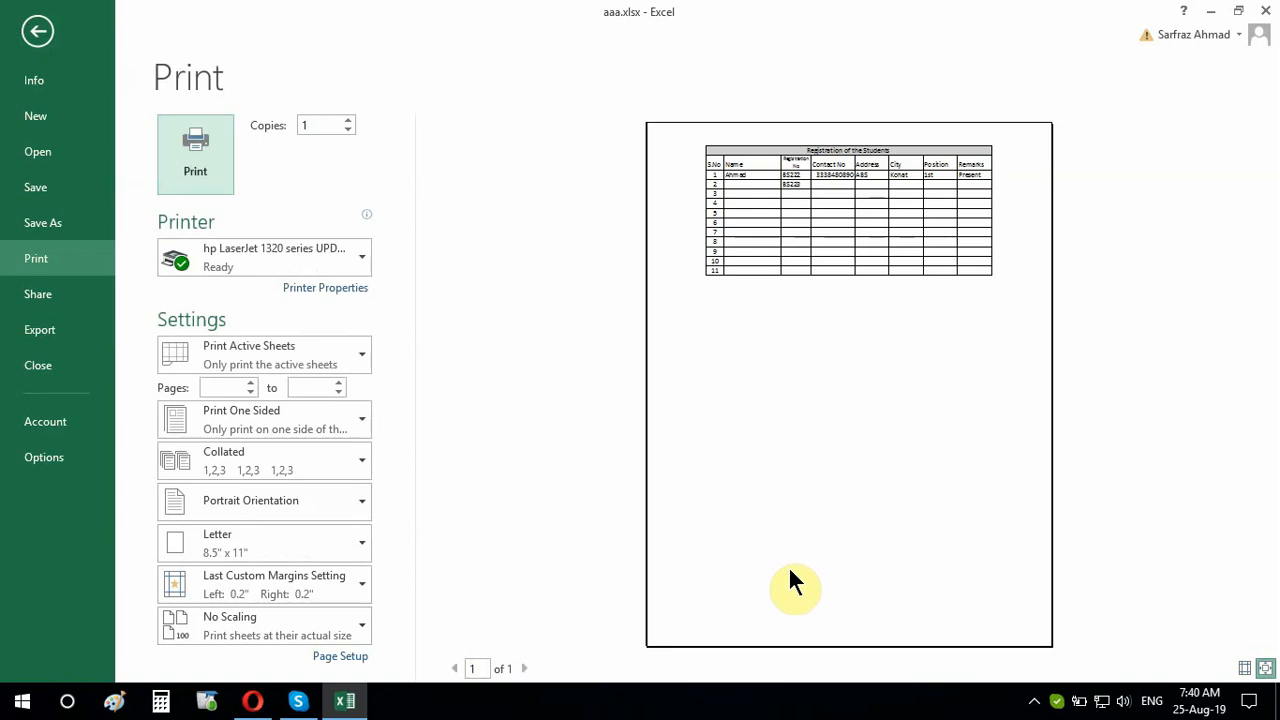
left_click(38, 31)
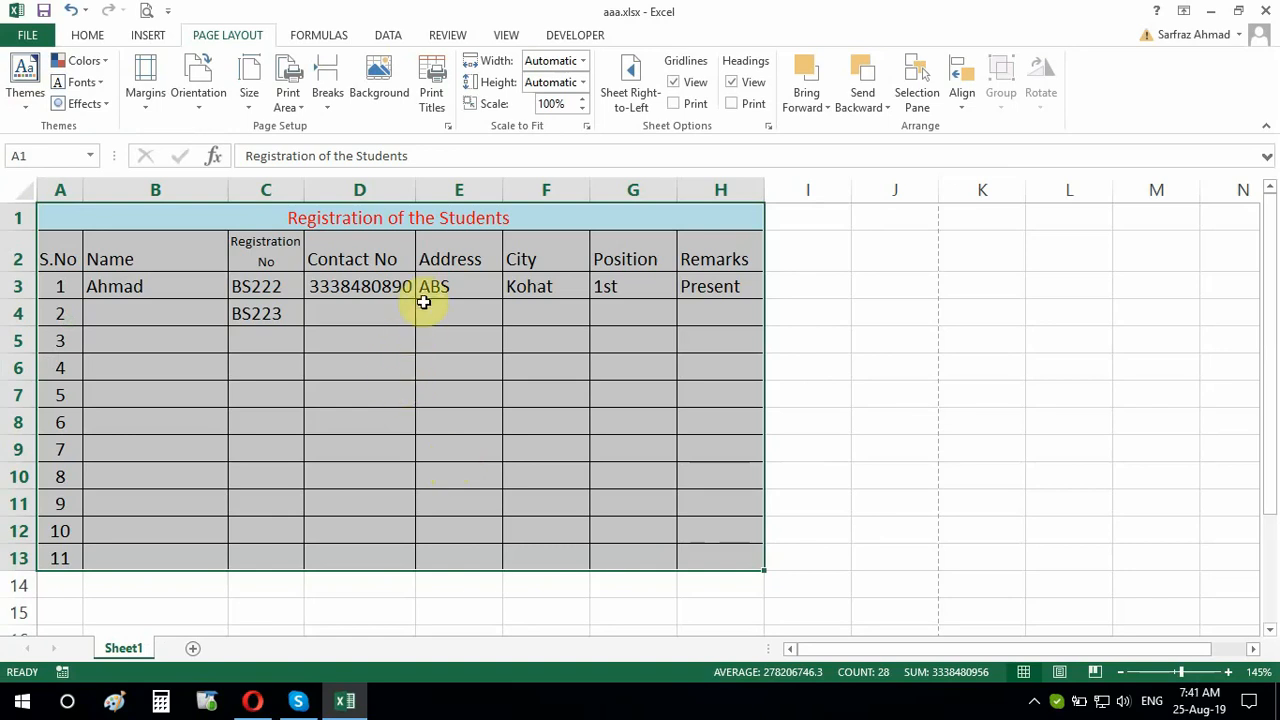
Make the row 2 headers S.No through Remarks bold and vertically centred
left_click(369, 260)
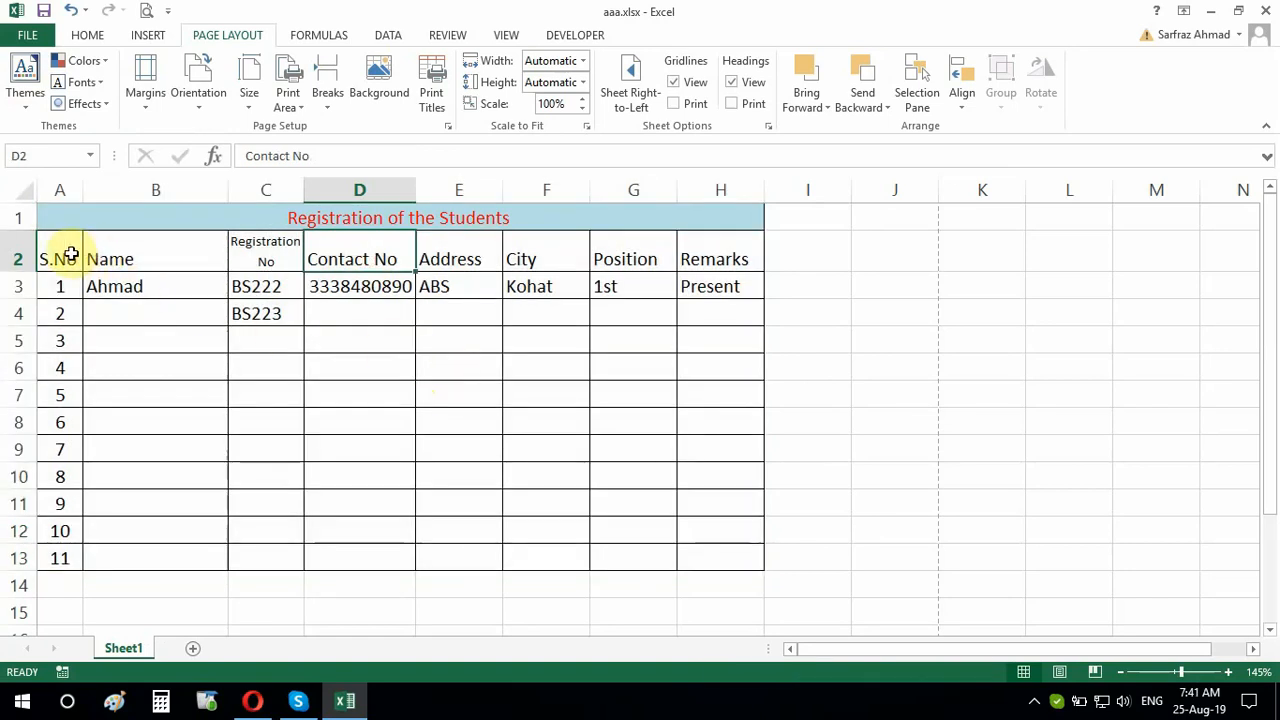
left_click_drag(62, 255, 681, 251)
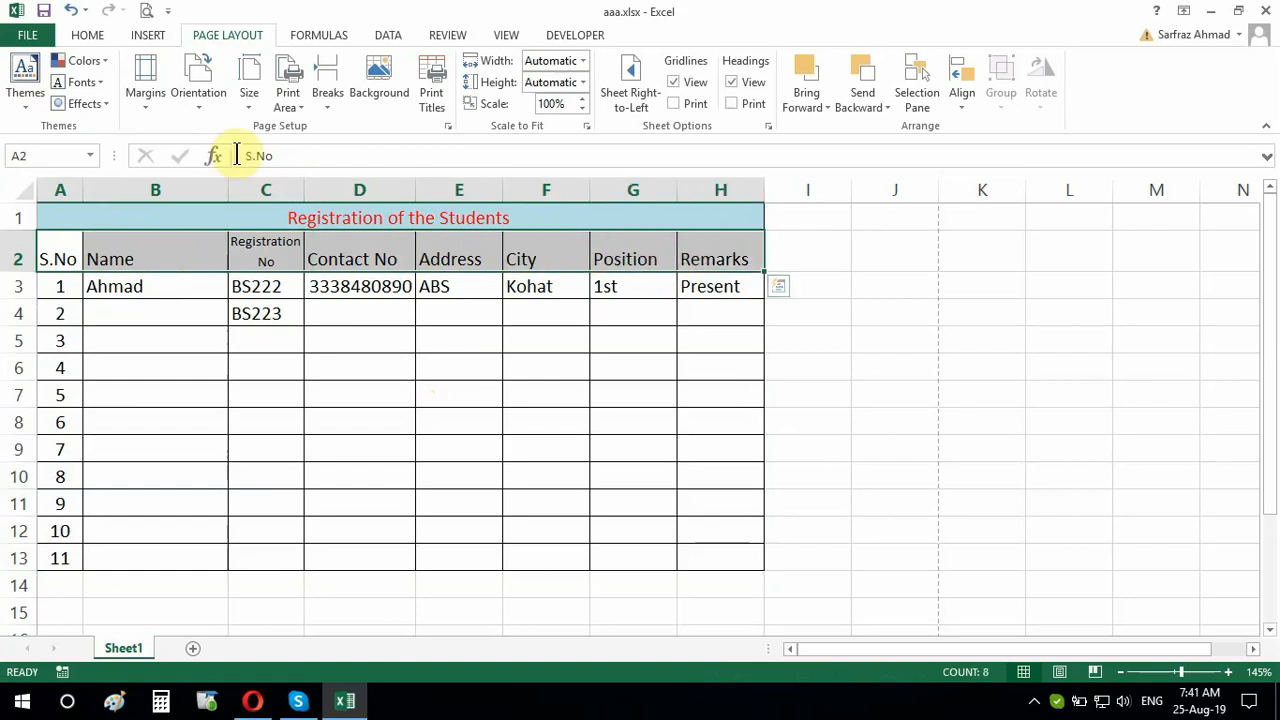
left_click(86, 35)
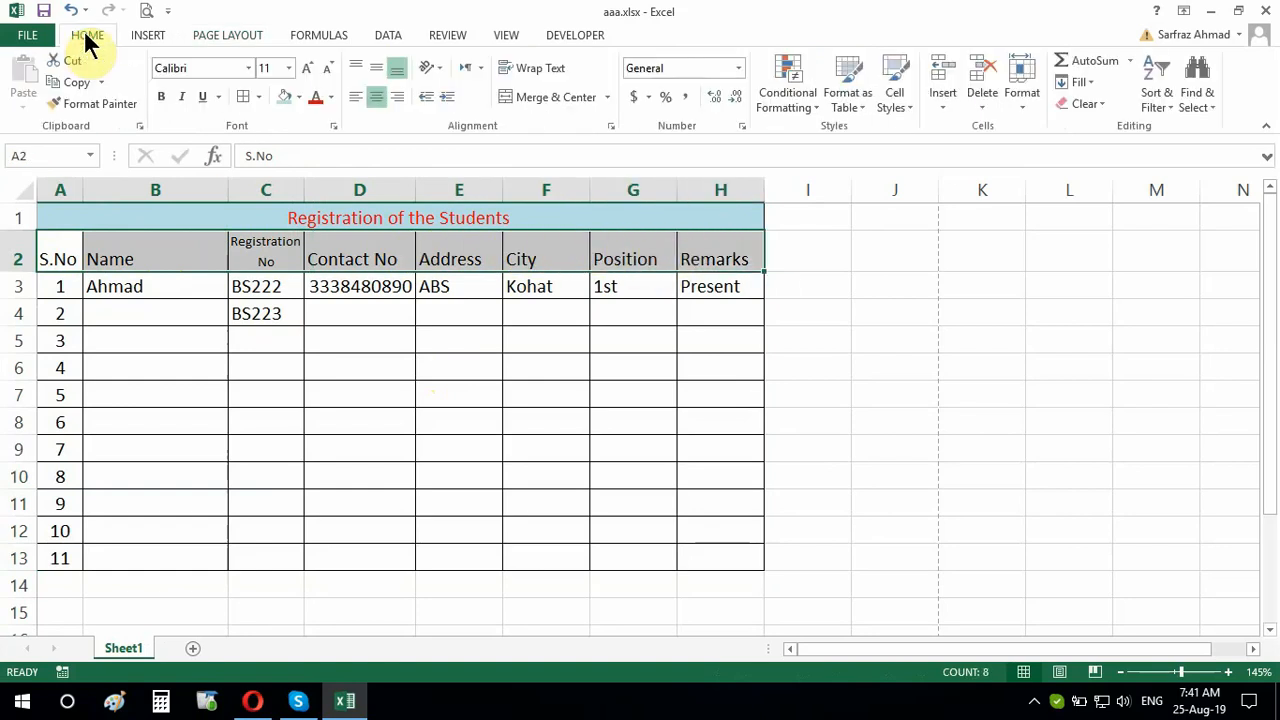
left_click(375, 97)
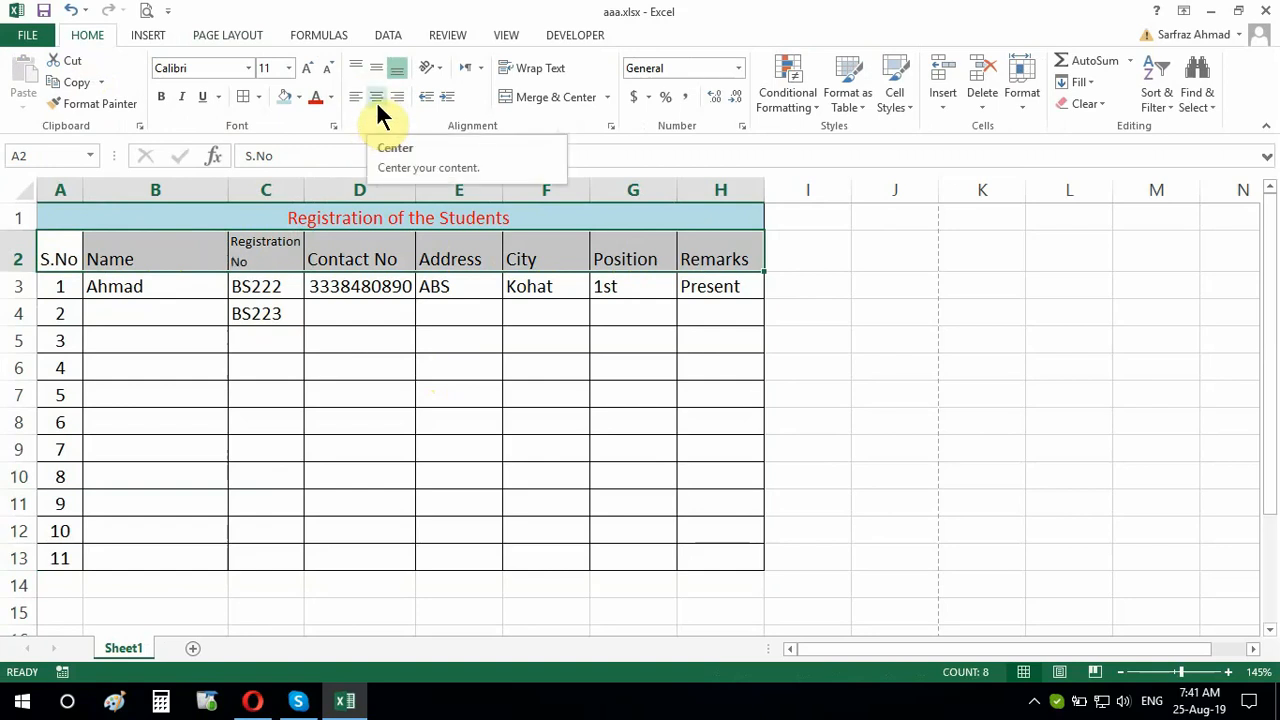
left_click(376, 97)
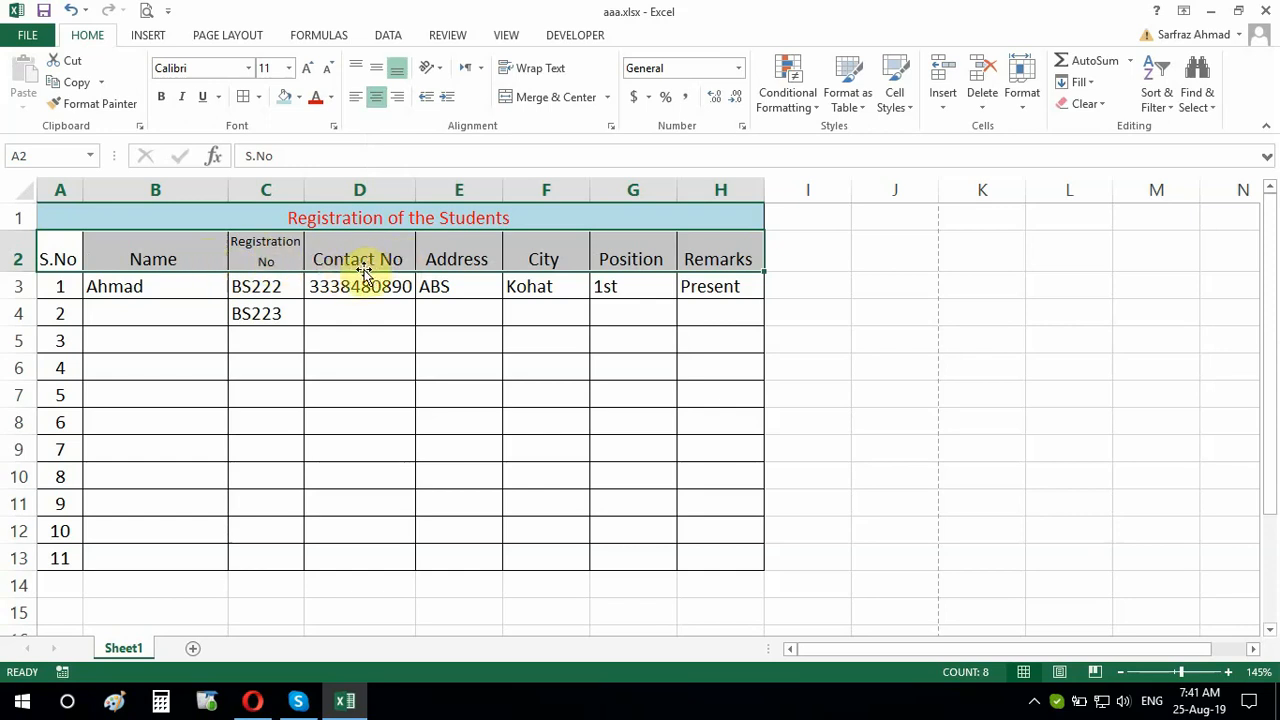
left_click(375, 72)
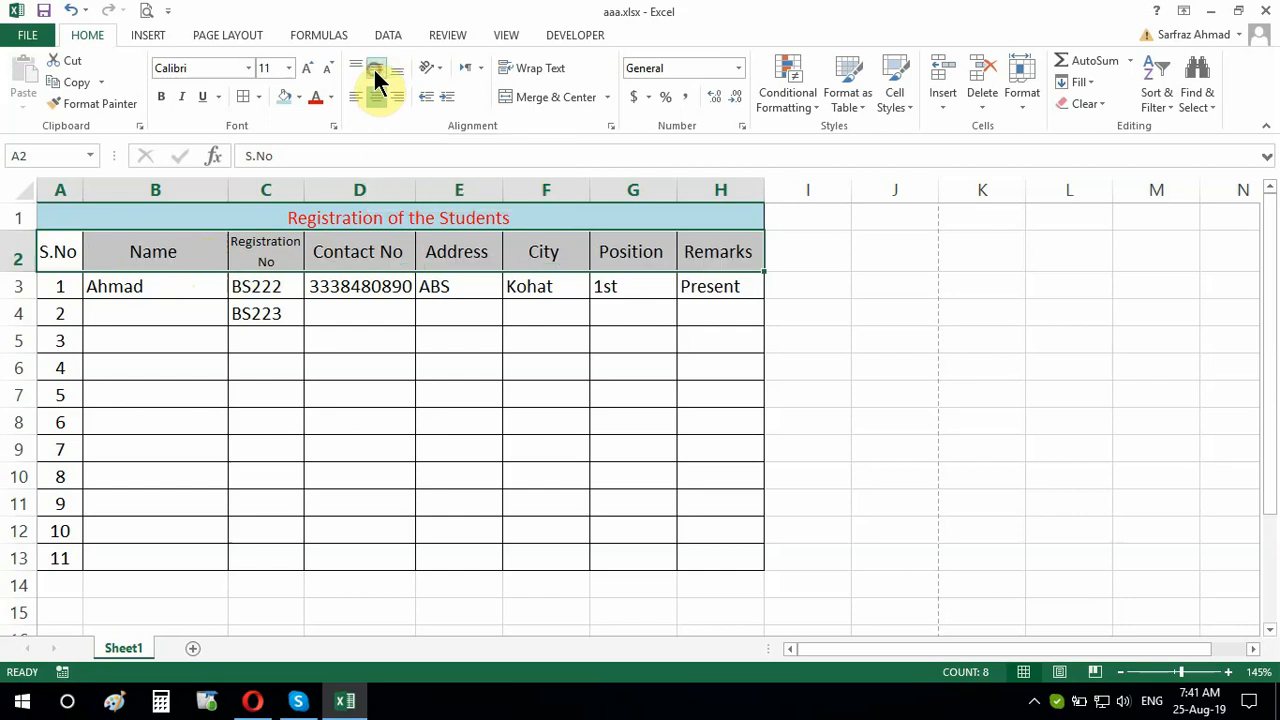
left_click(161, 96)
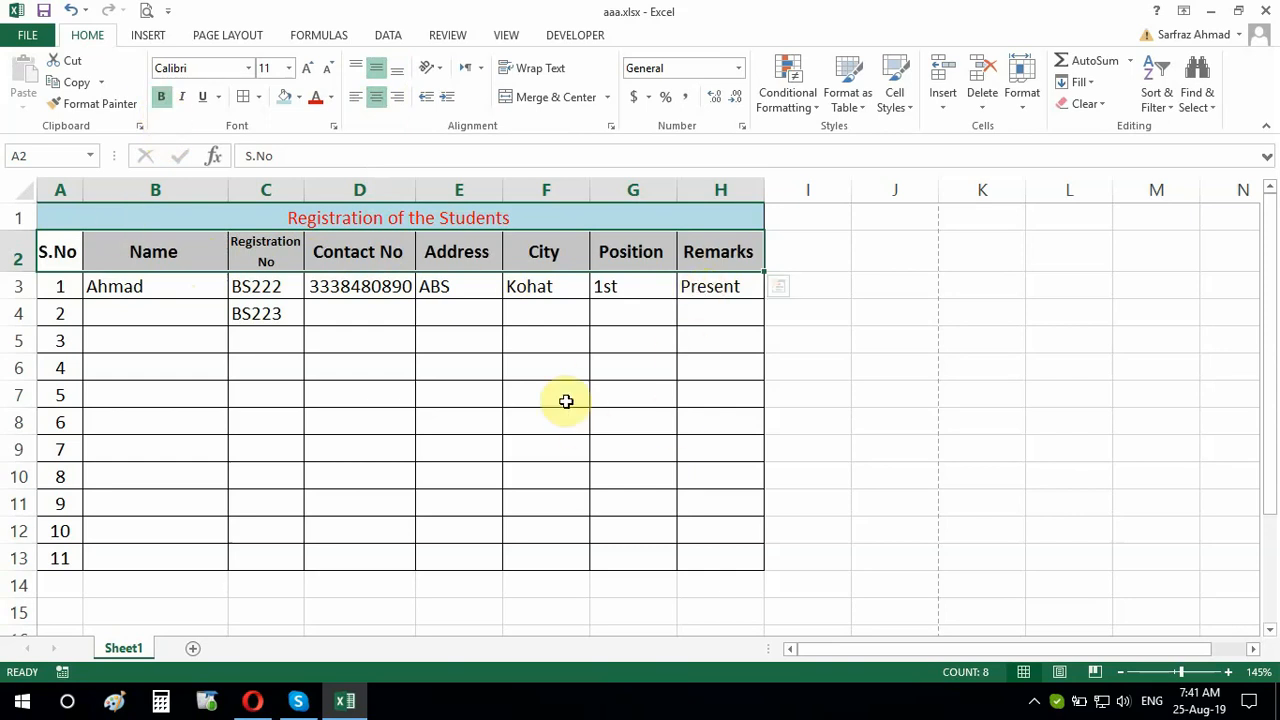
left_click(425, 216)
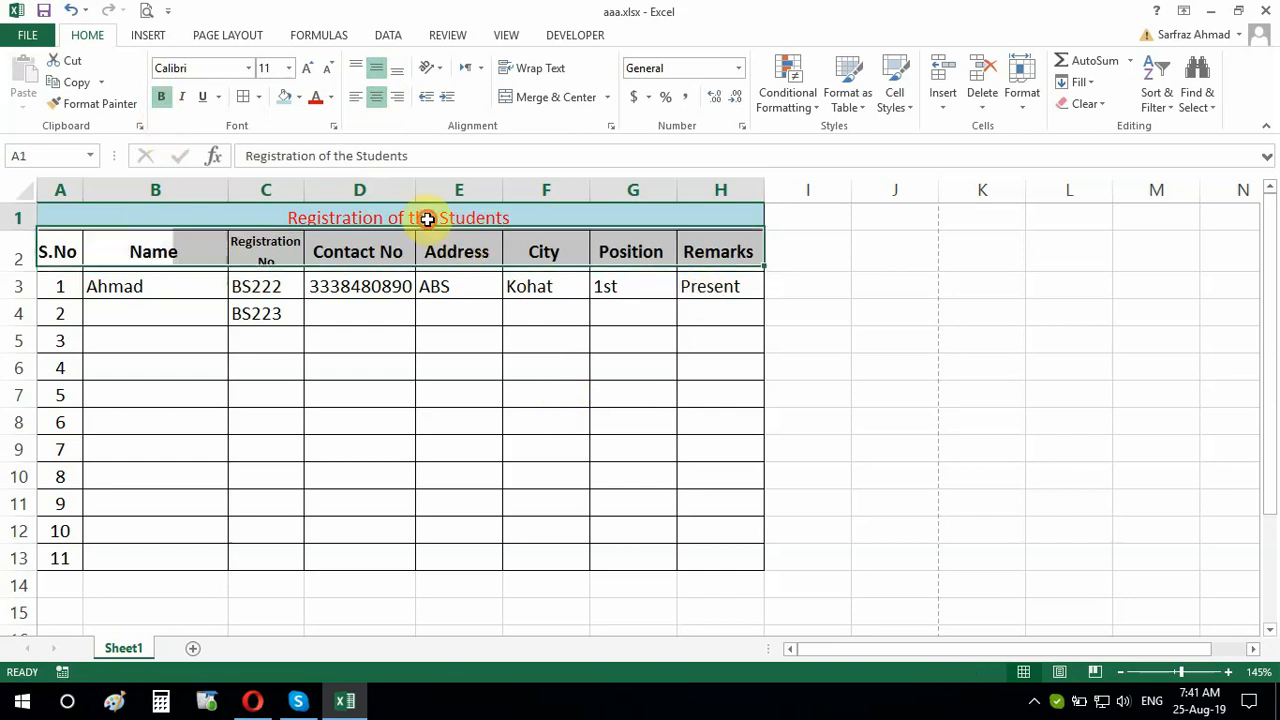
Make the merged title bold, enlarge it to size 20, and set it in Algerian
left_click(161, 96)
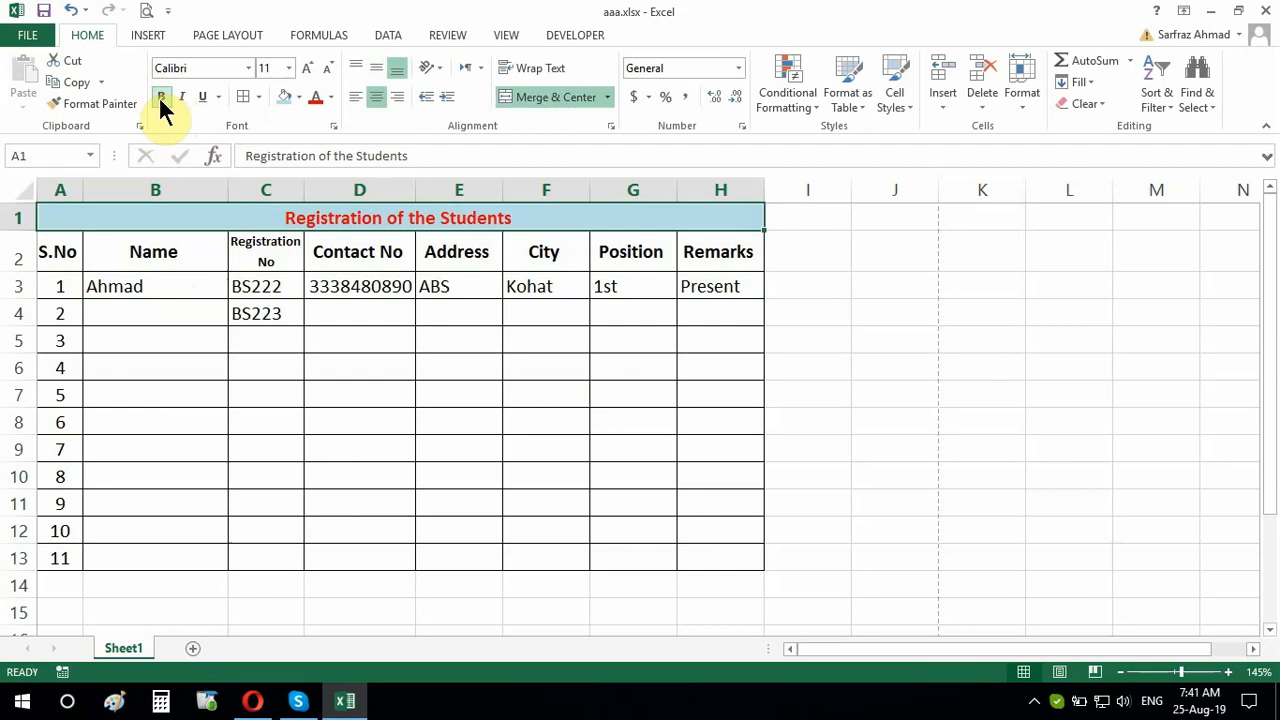
left_click(308, 69)
left_click(308, 69)
left_click(308, 69)
left_click(308, 69)
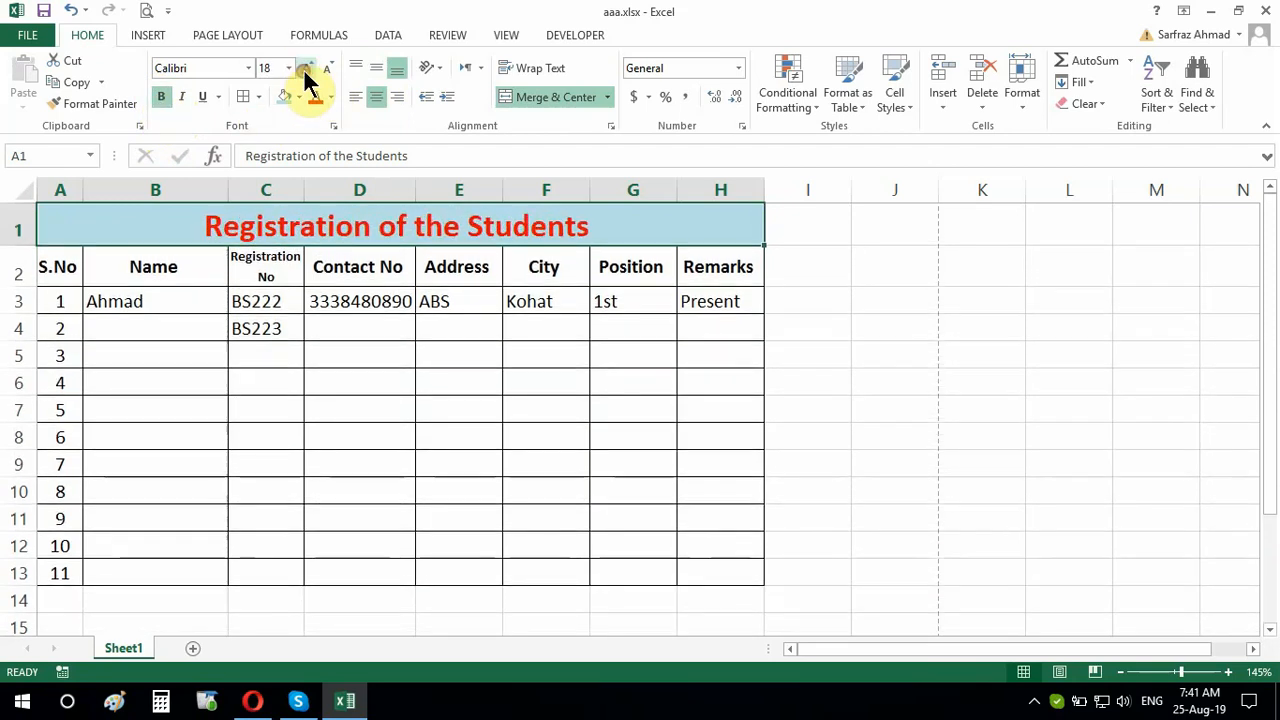
left_click(308, 69)
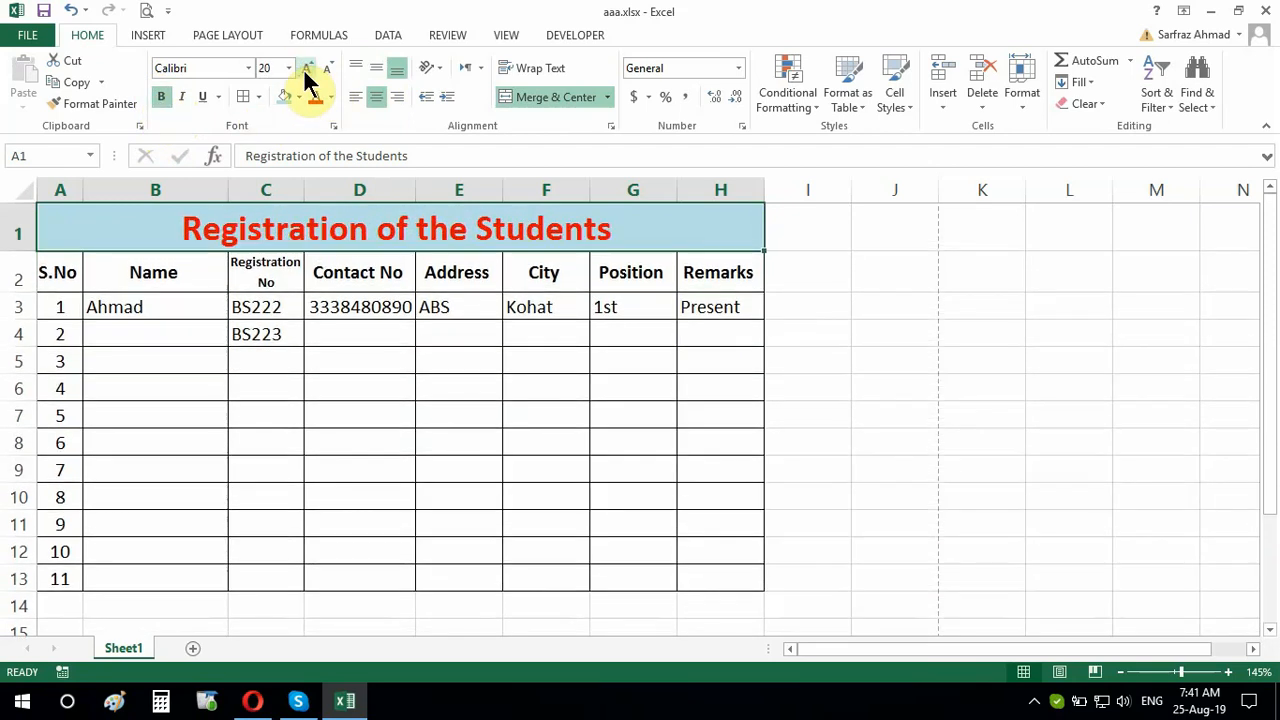
left_click(248, 67)
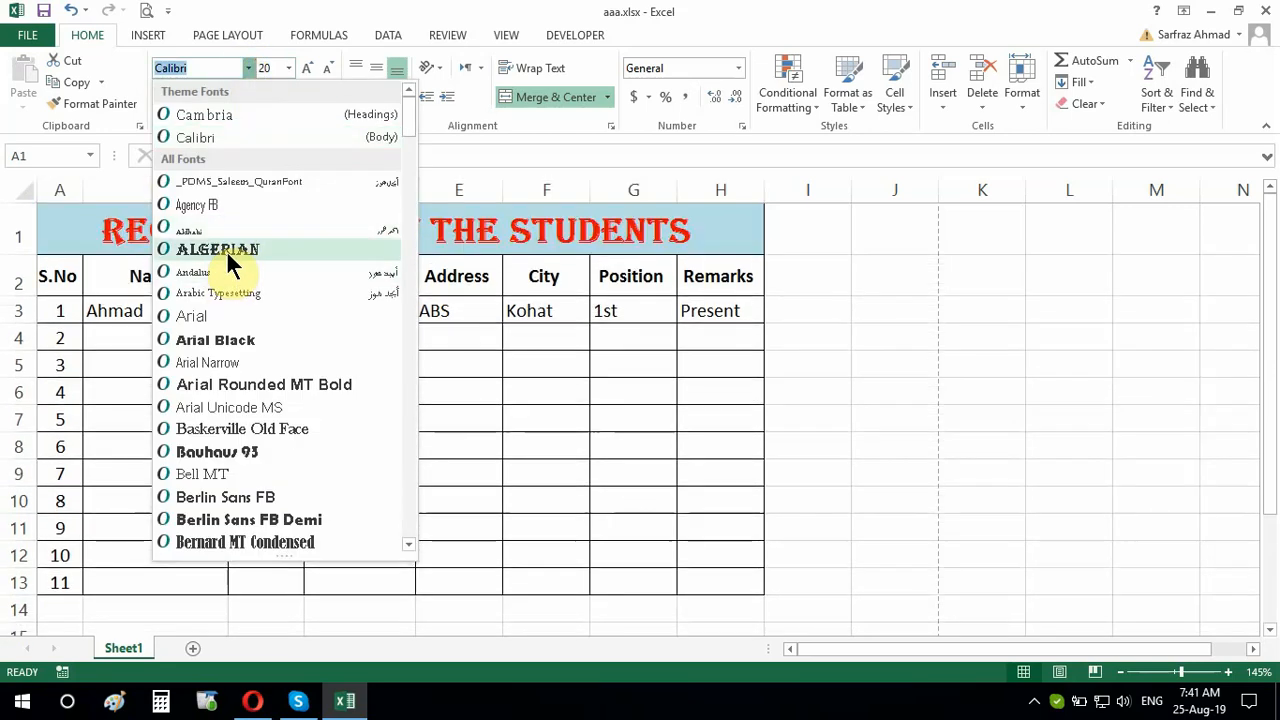
left_click(227, 253)
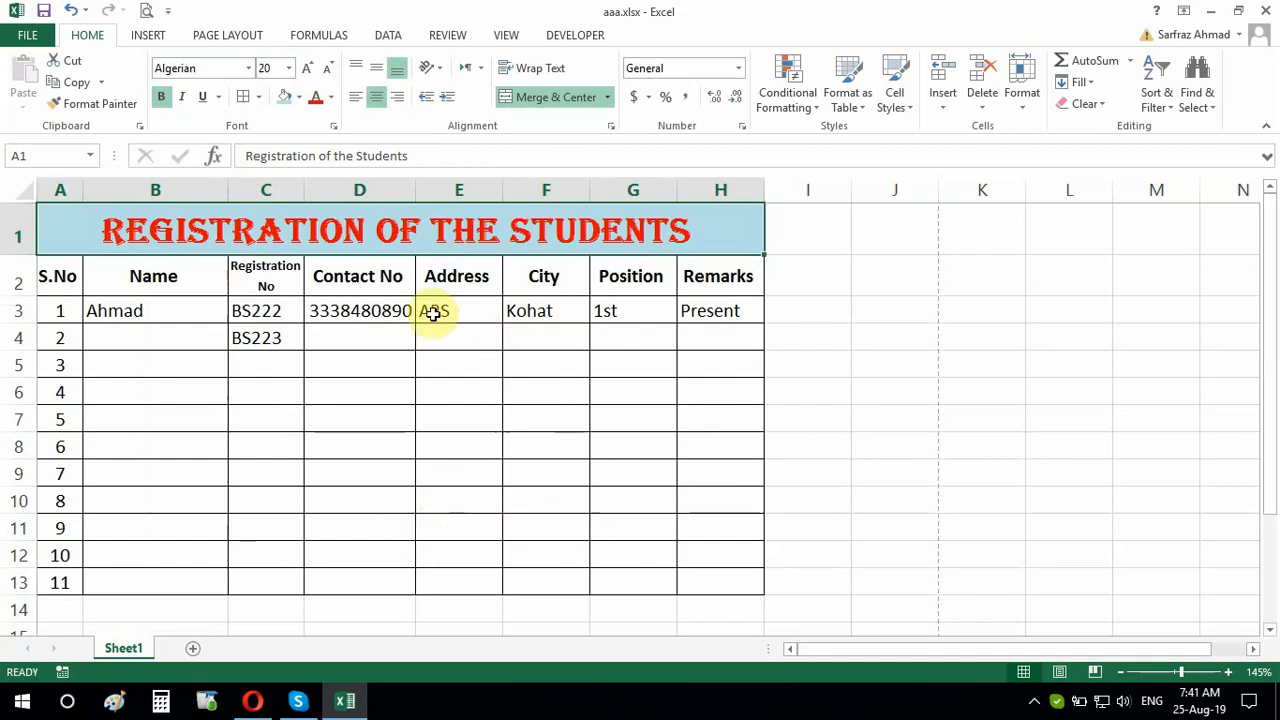
left_click_drag(429, 311, 702, 320)
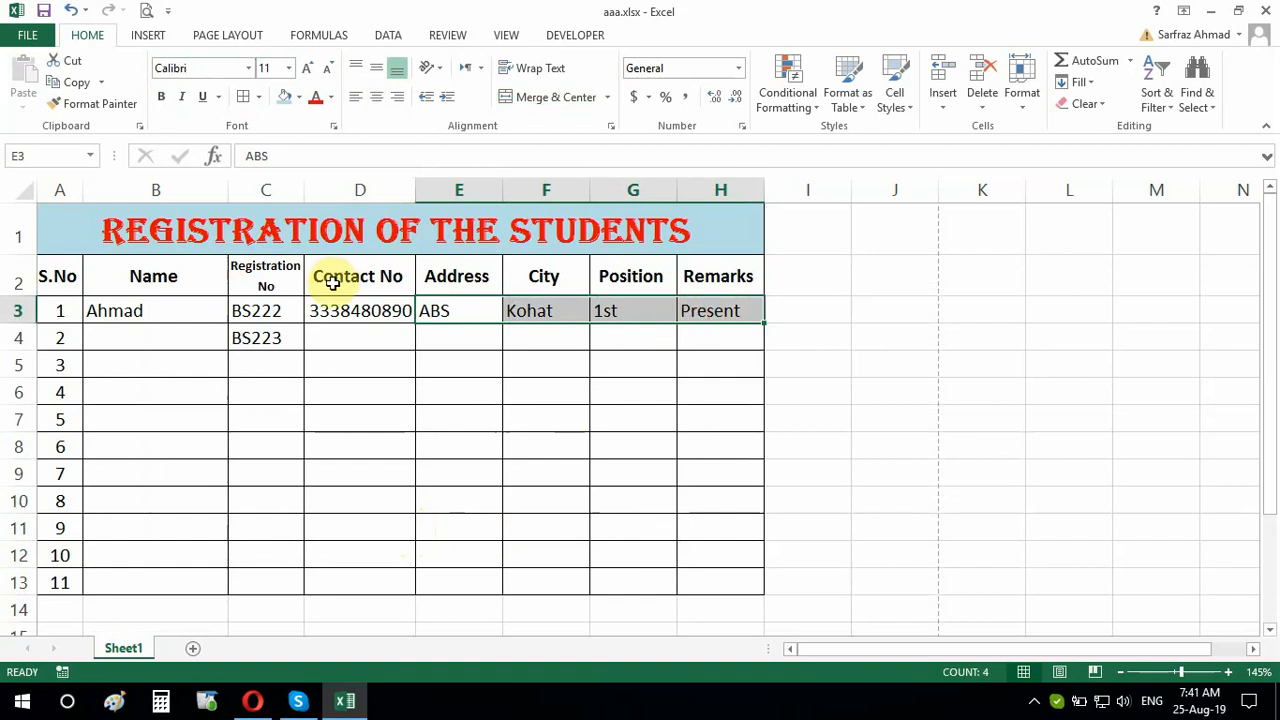
left_click(446, 399)
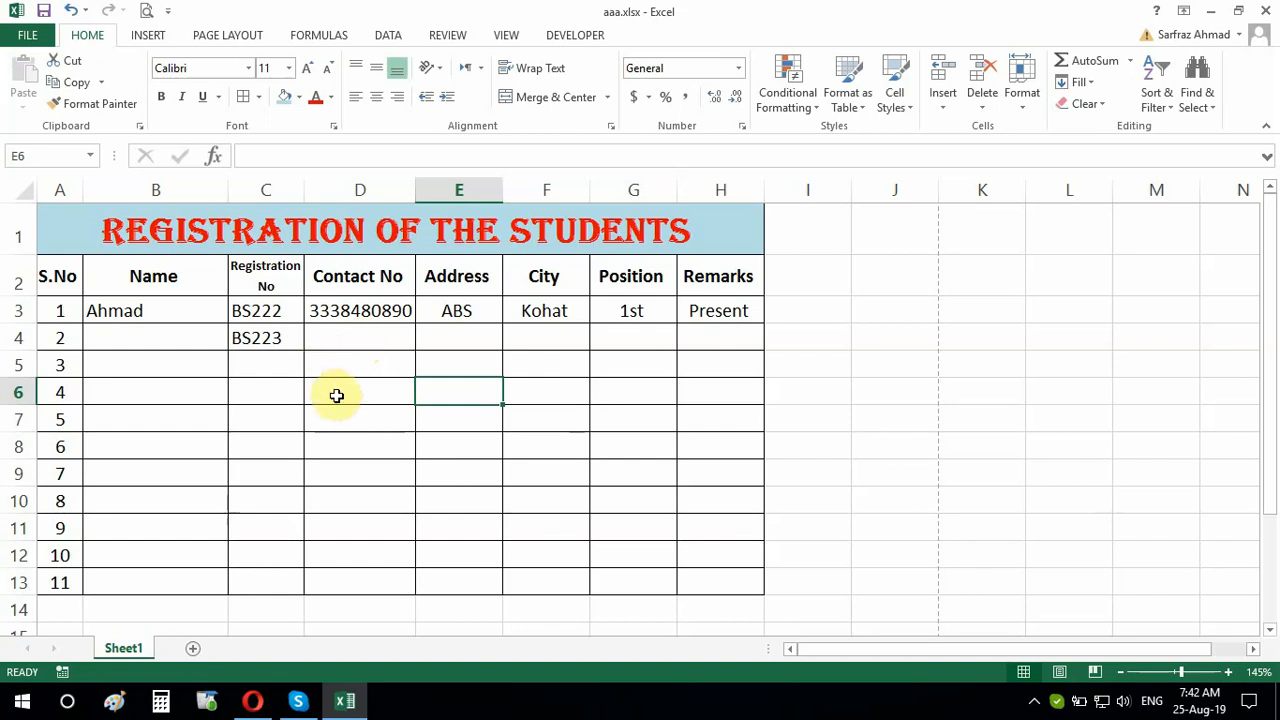
left_click(342, 312)
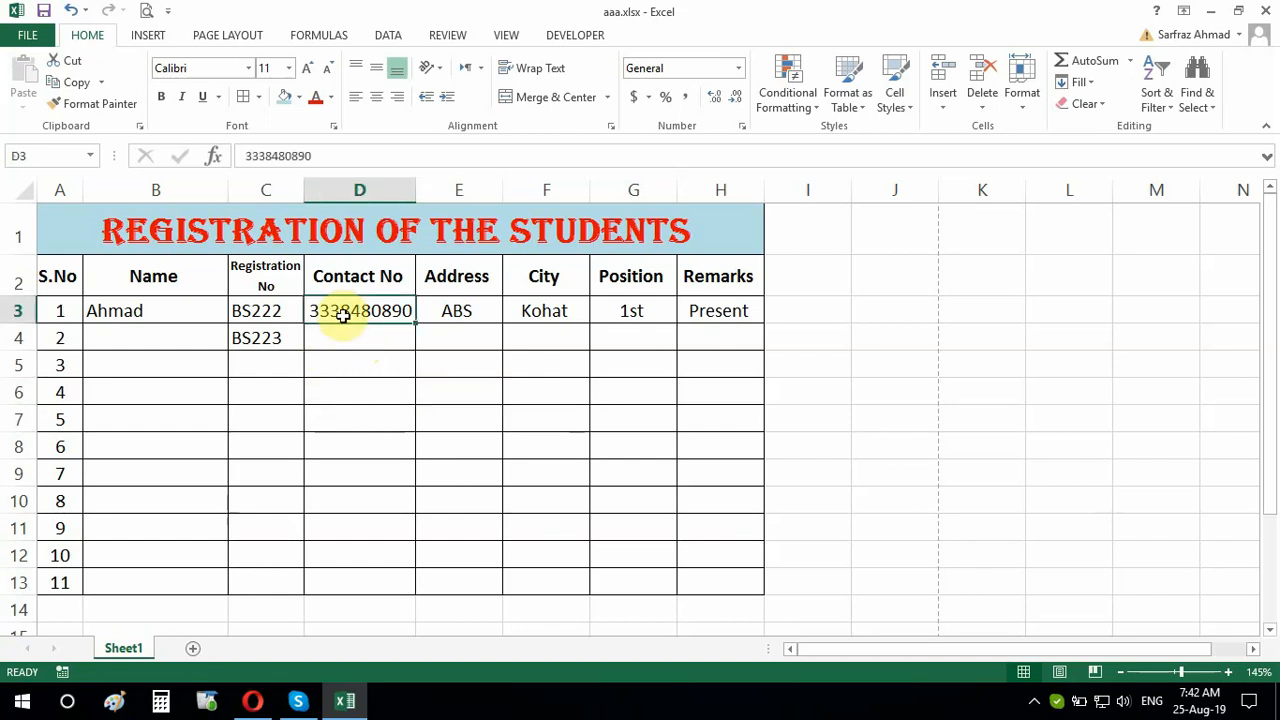
double_click(342, 312)
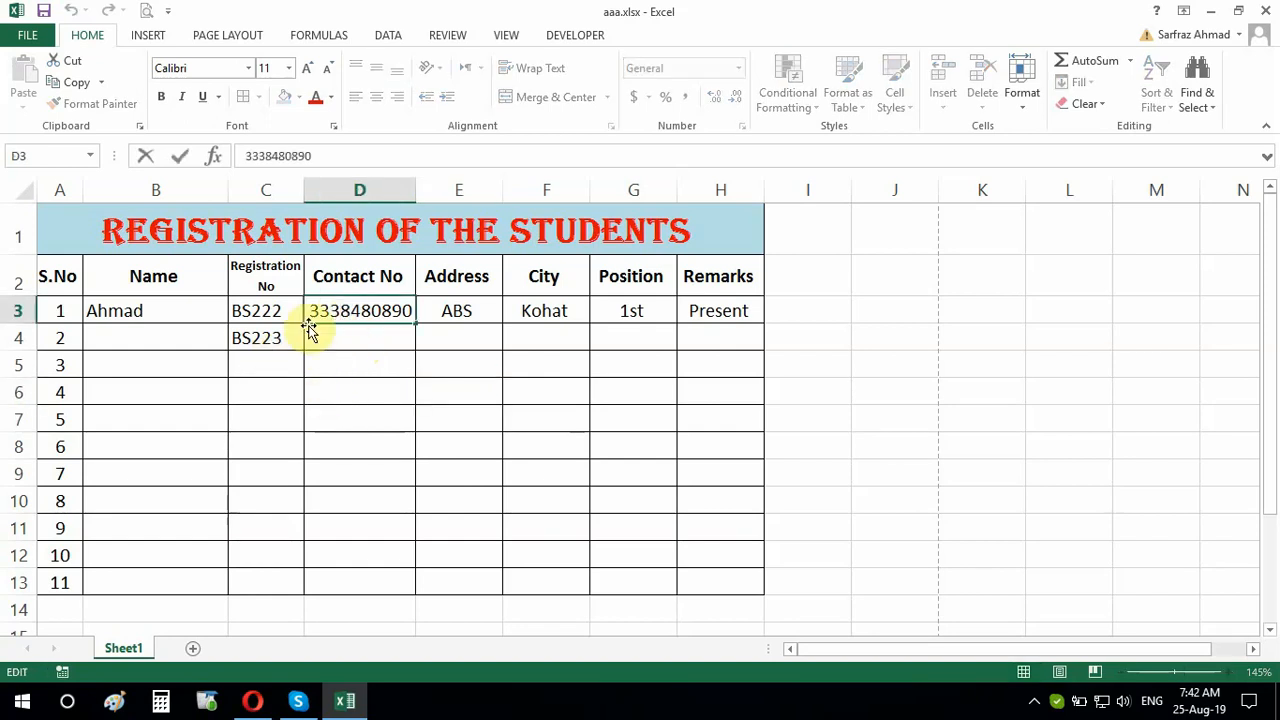
left_click(311, 314)
type("0")
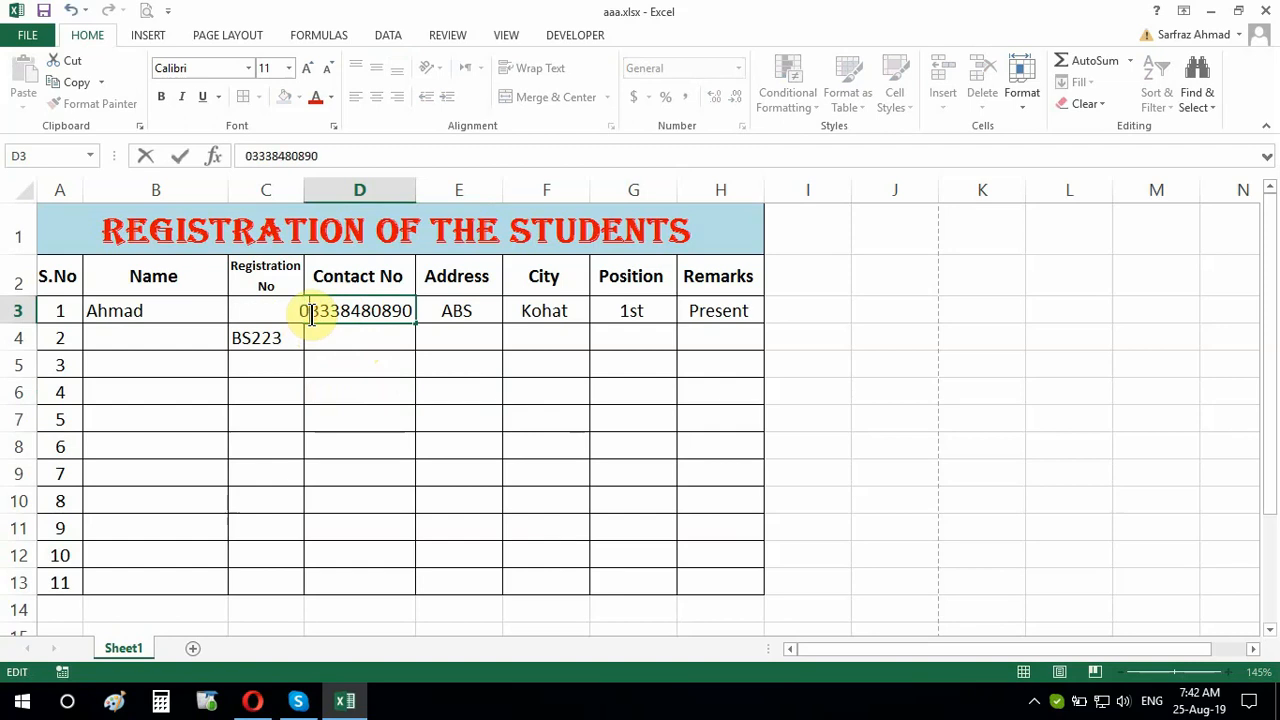
left_click(341, 313)
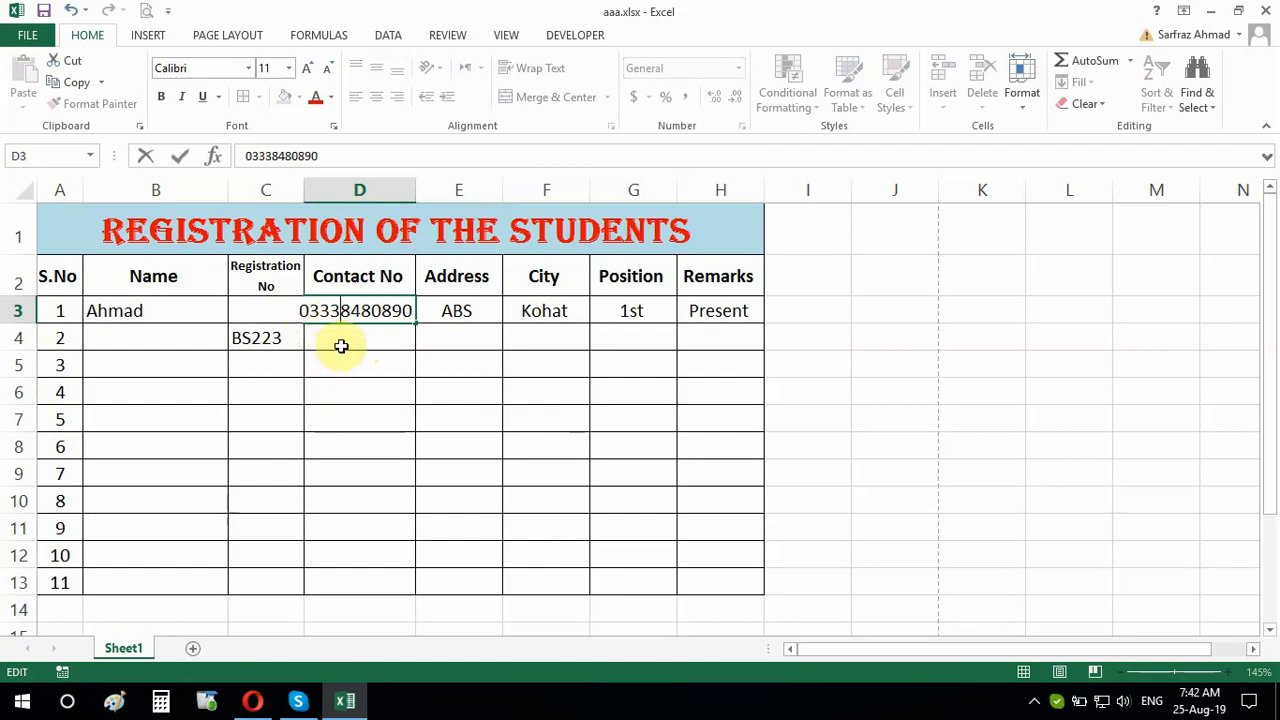
type("-")
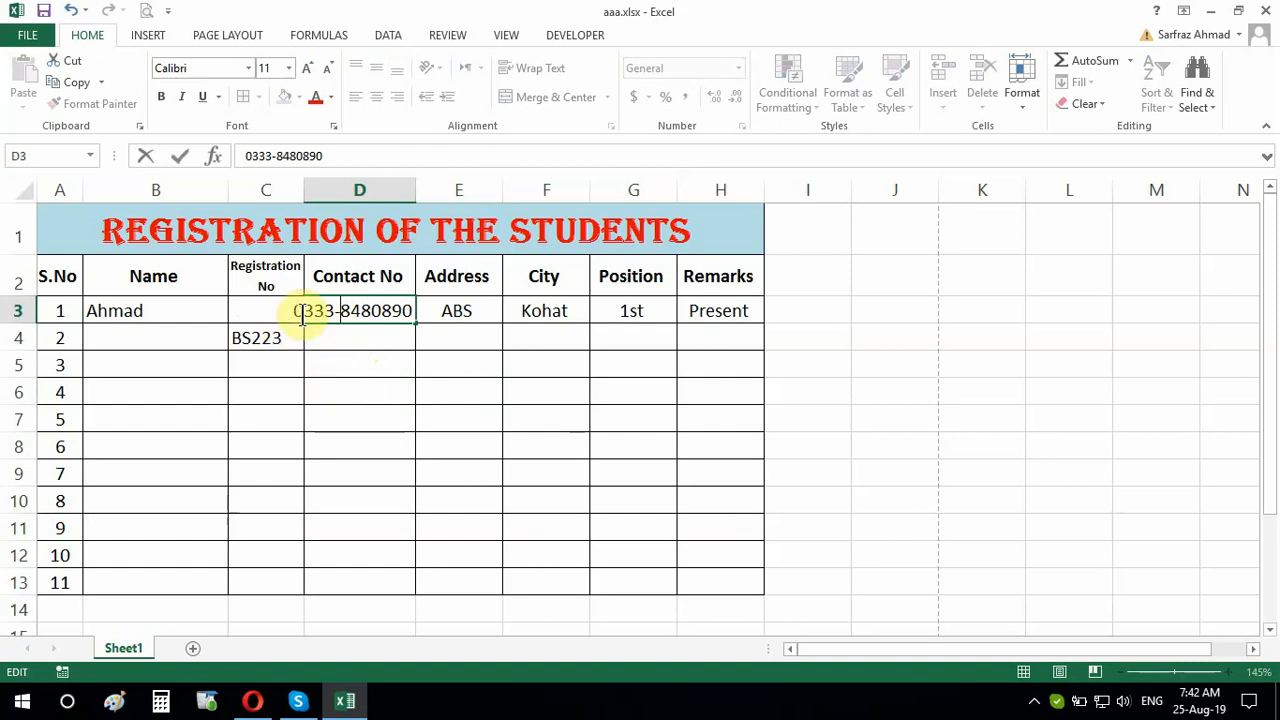
left_click(333, 360)
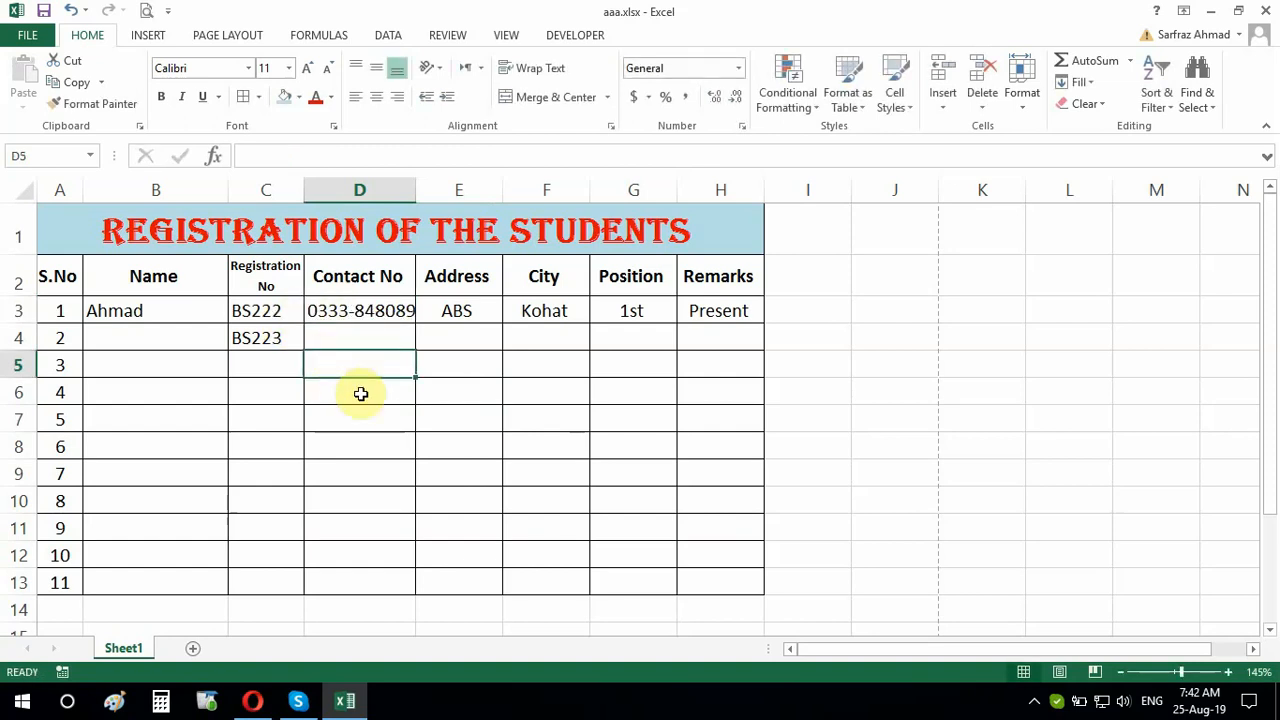
left_click_drag(415, 191, 433, 191)
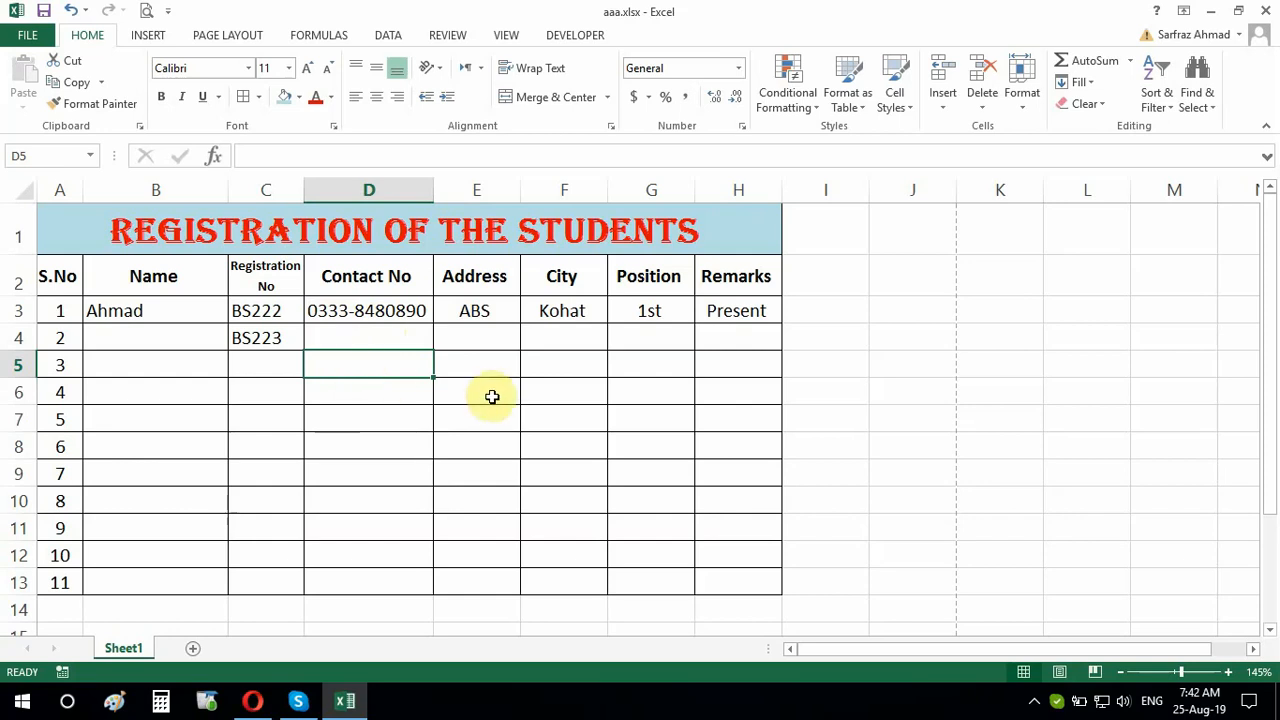
Enter 'Village and PO Kohat, Tehhsil & District Kohat' as the second student's address in E4
left_click(484, 358)
left_click(486, 345)
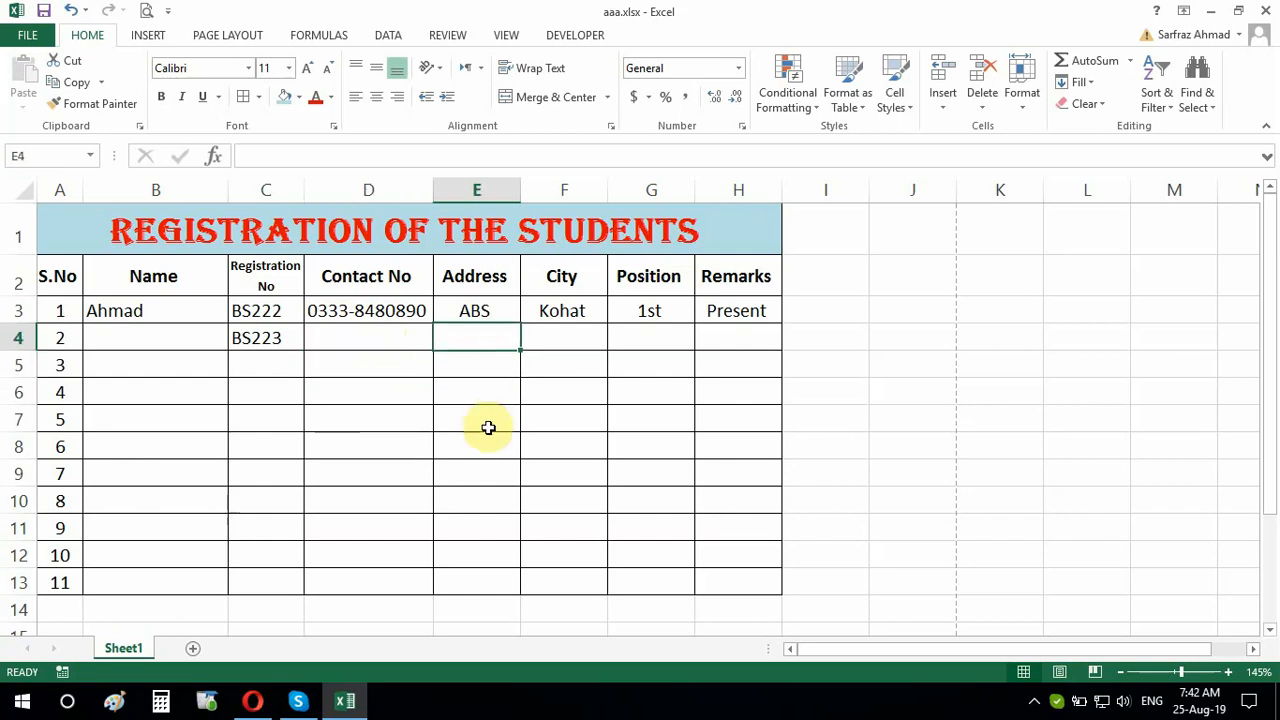
type("Villa")
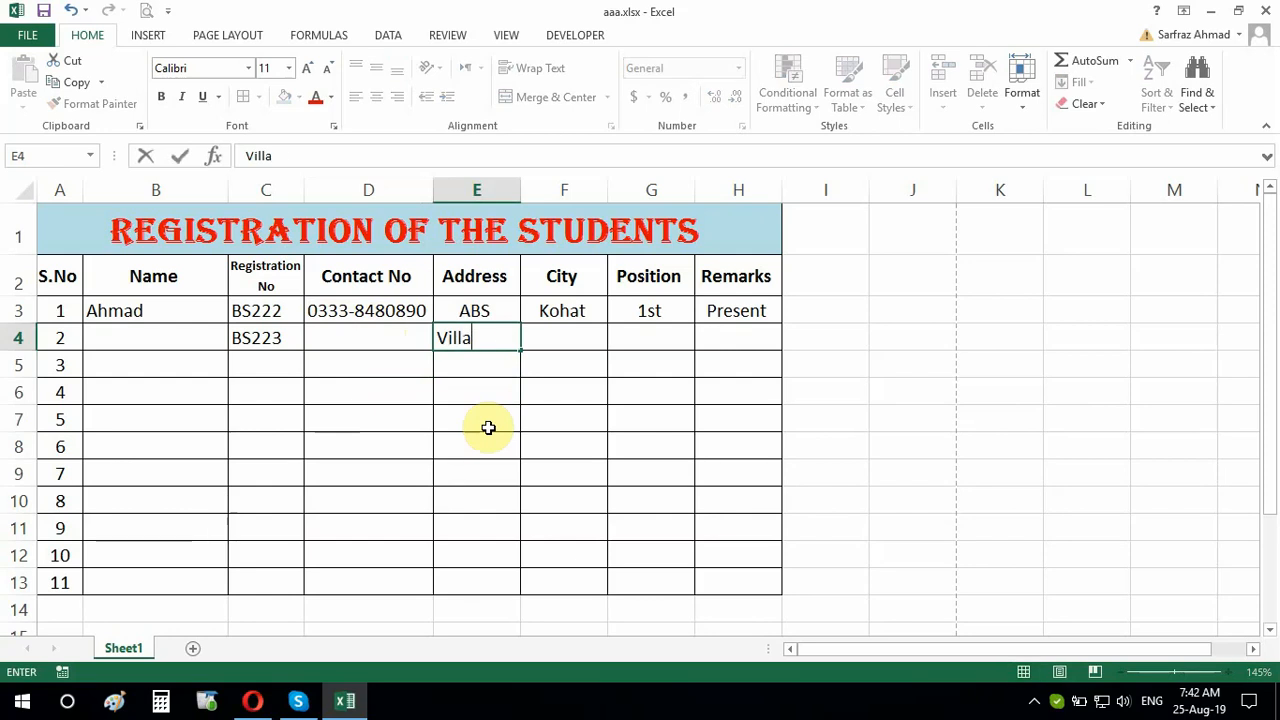
type("ge and PO")
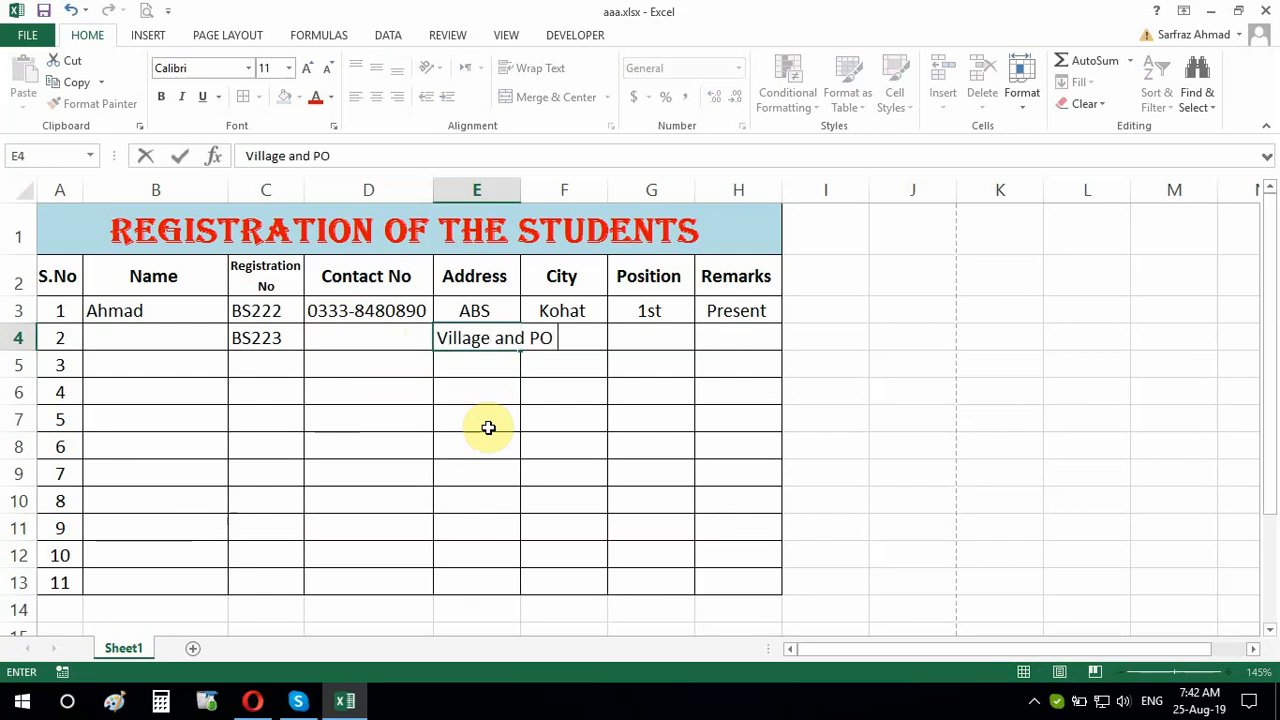
type(" Kohat, Tehhsil")
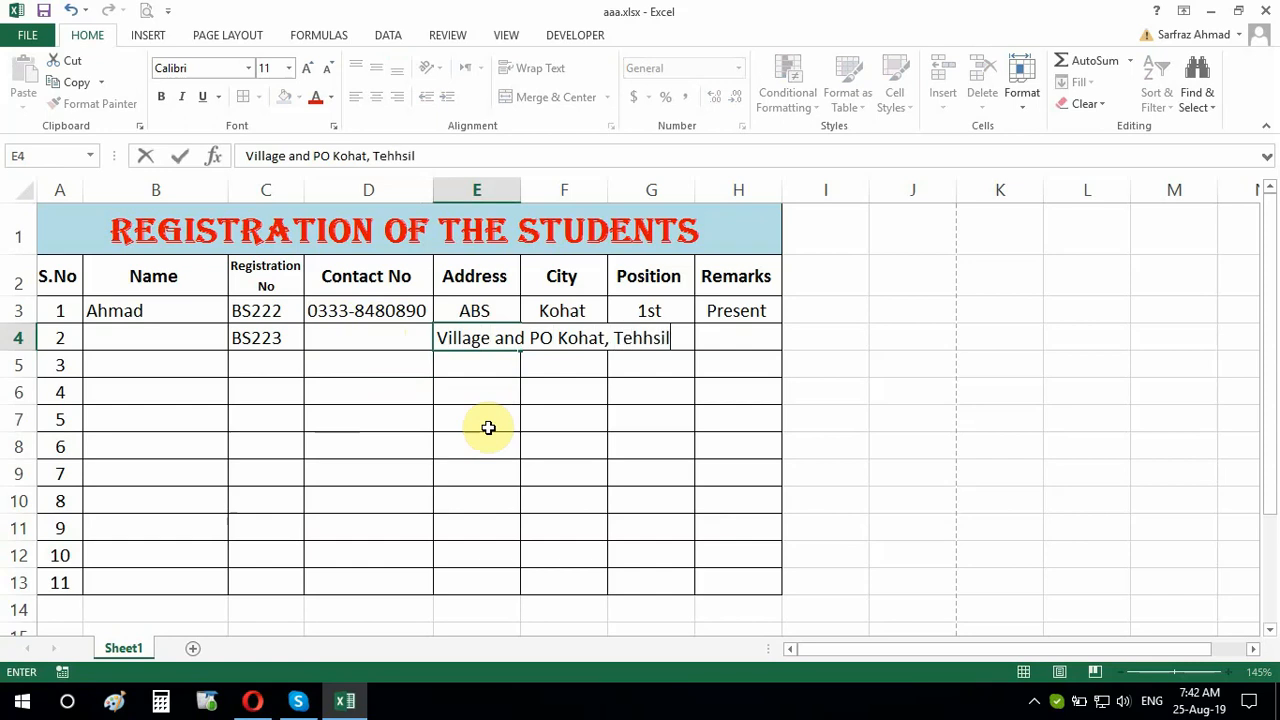
type(" & District Kohat")
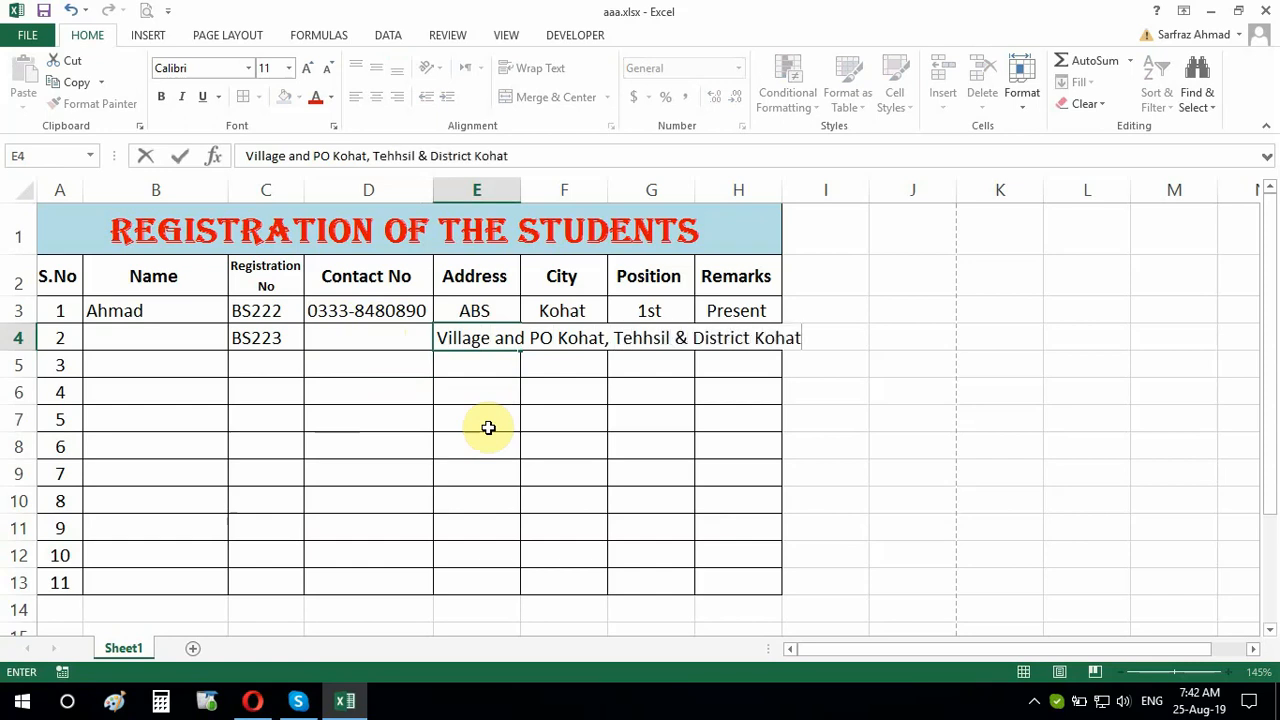
left_click(488, 427)
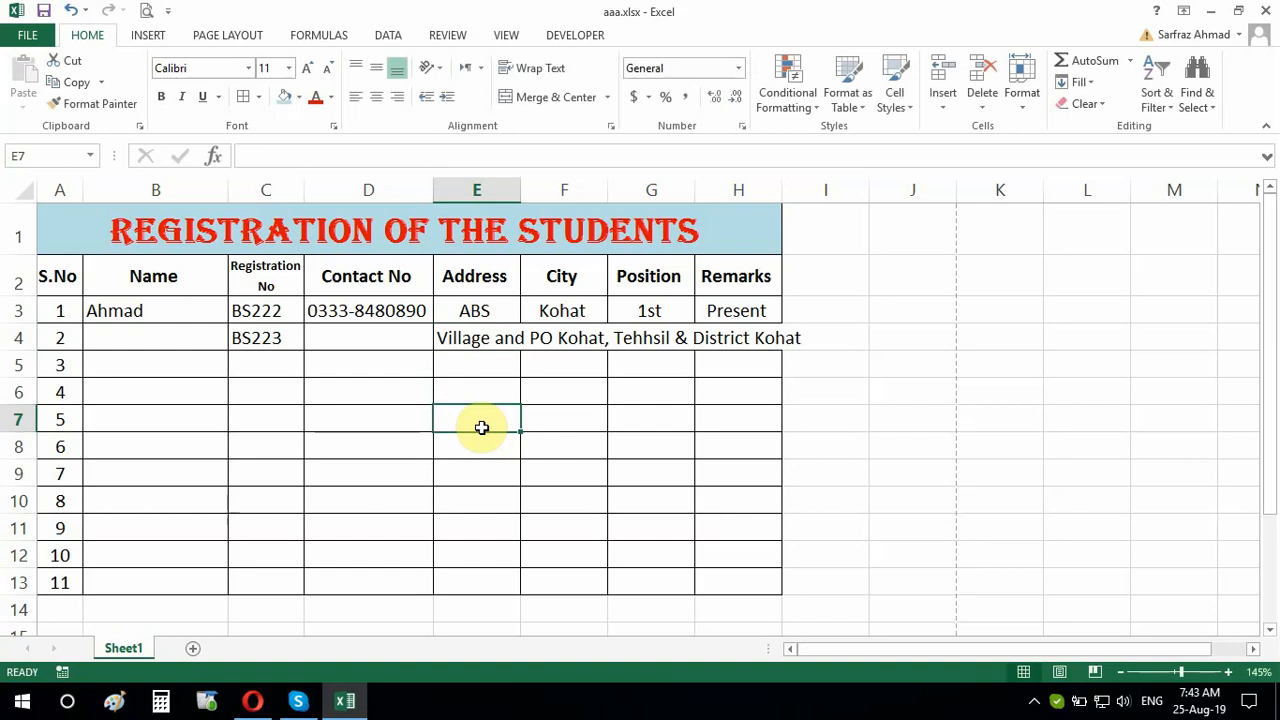
left_click(479, 343)
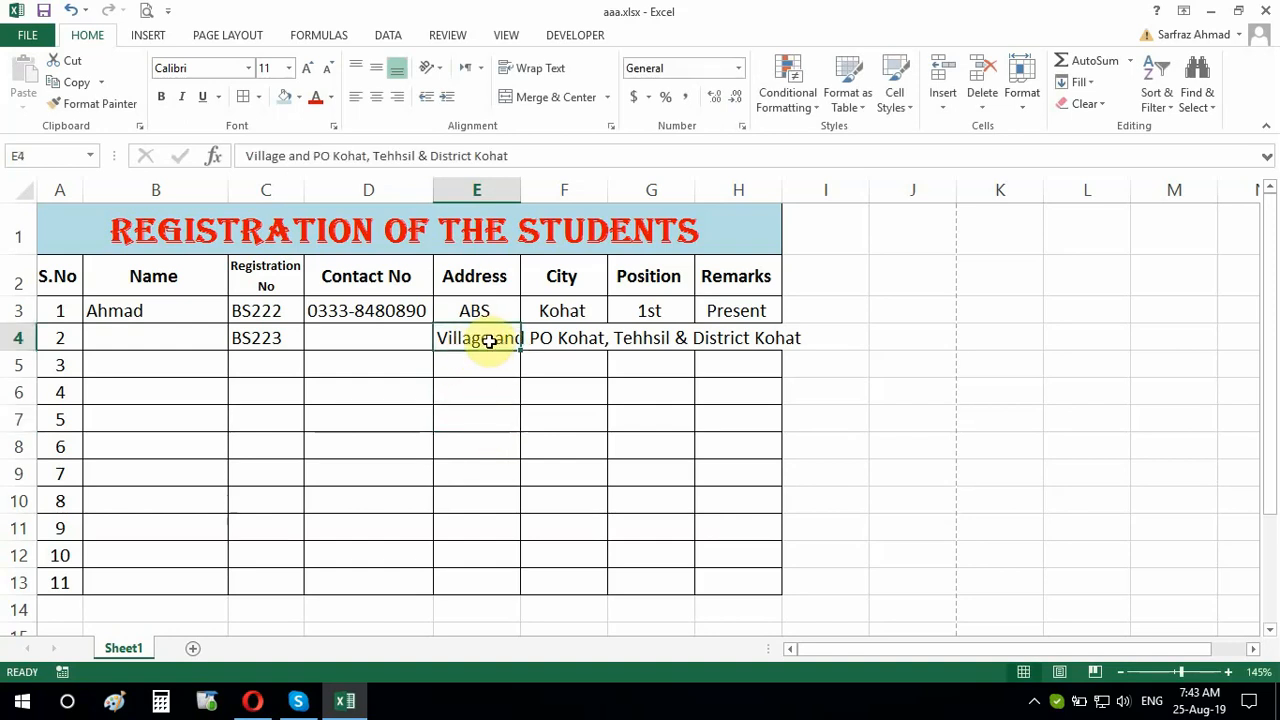
Turn on Wrap text for the E4 address and drag column E wider
right_click(486, 339)
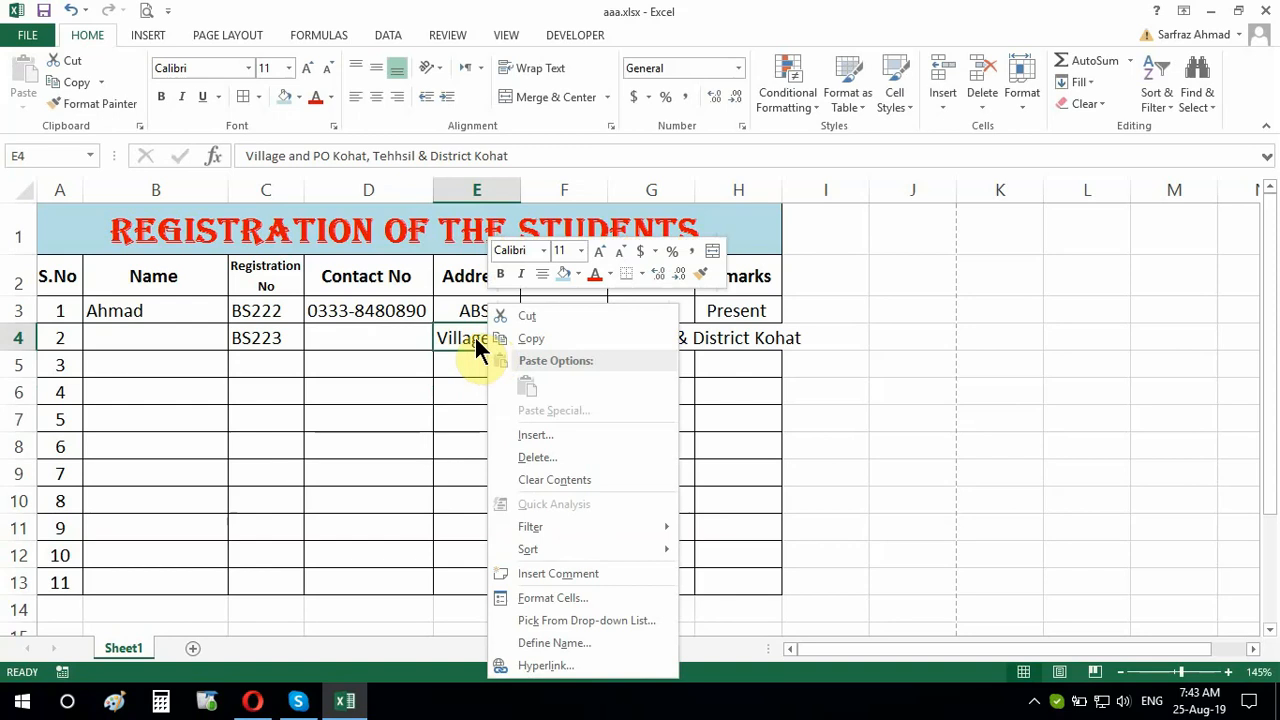
left_click(543, 600)
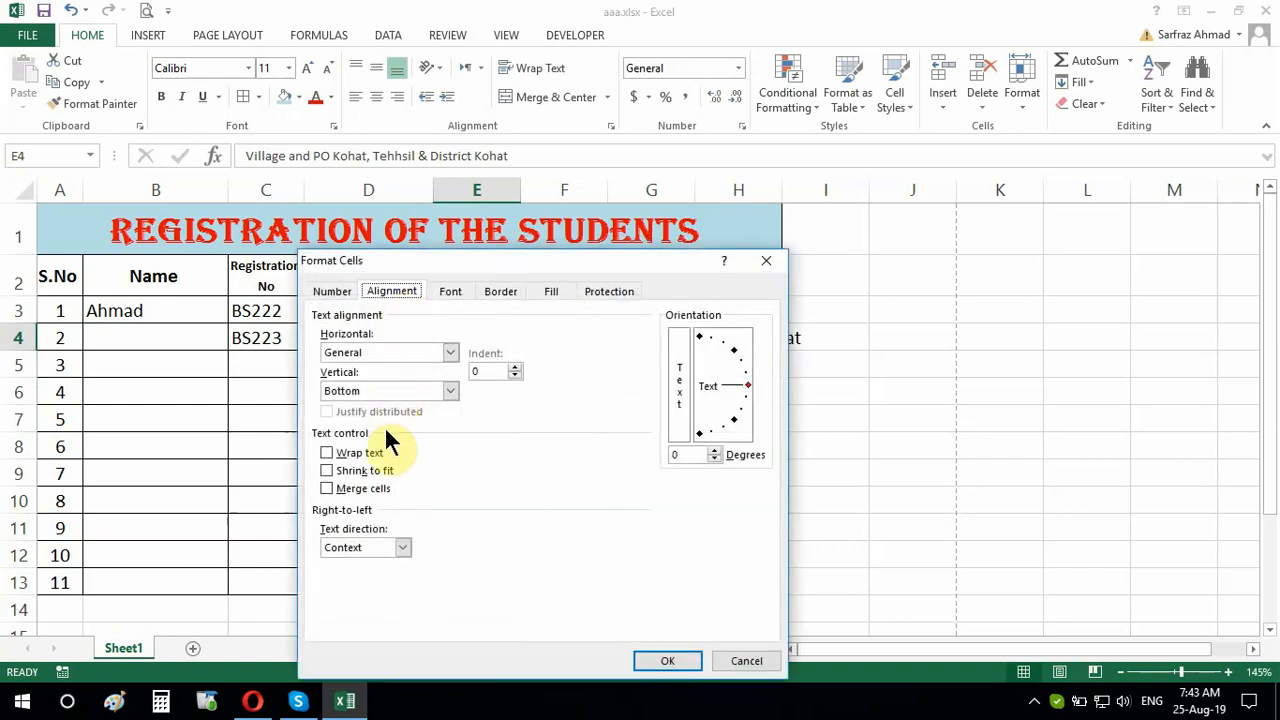
left_click(326, 452)
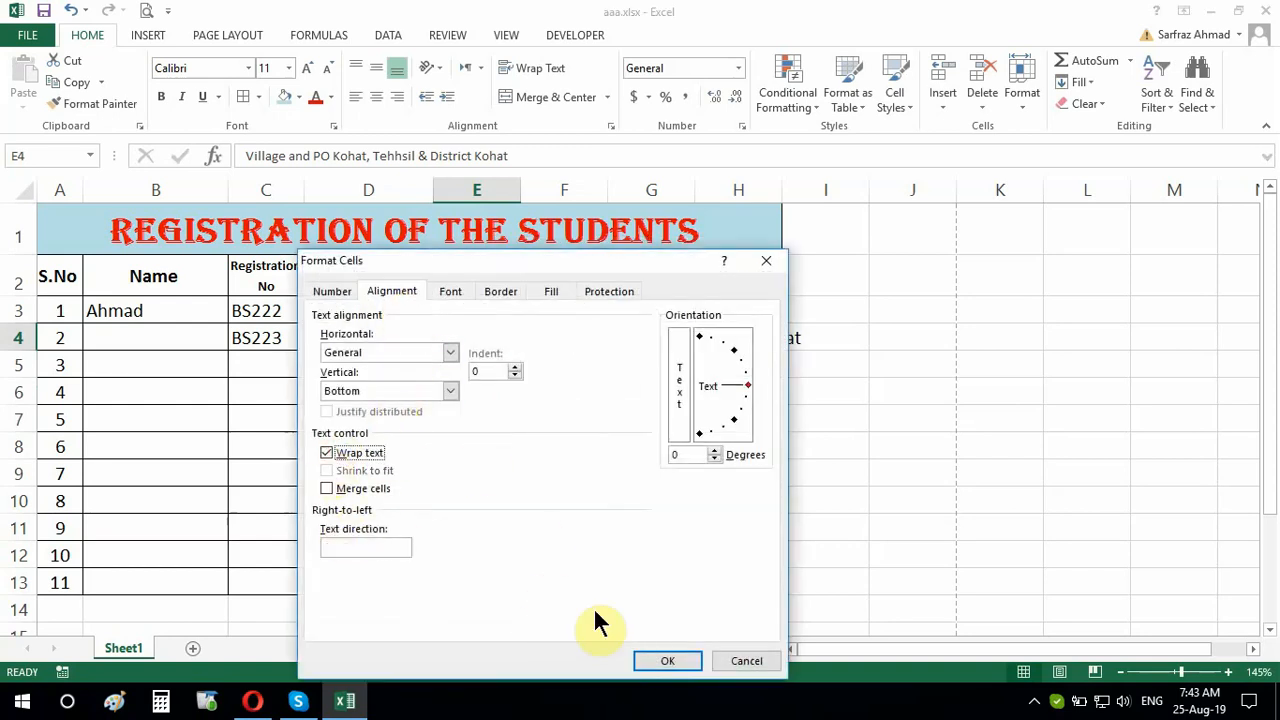
left_click(664, 660)
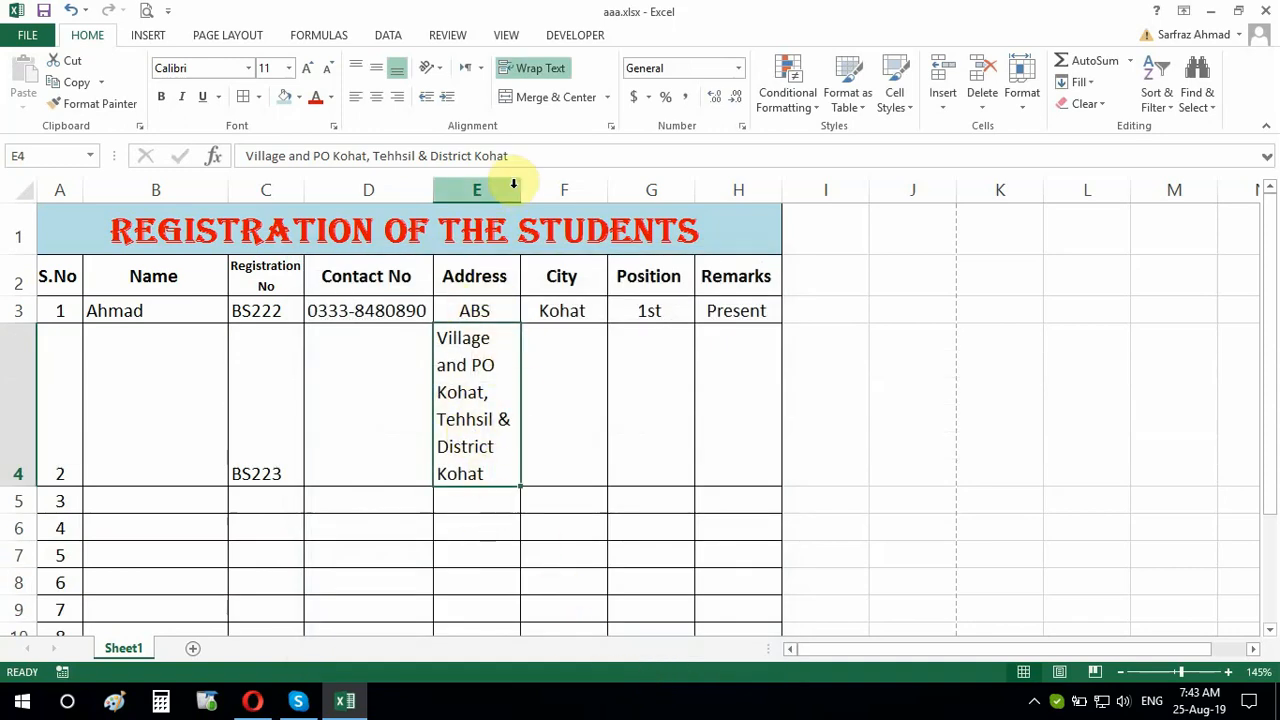
left_click_drag(520, 190, 612, 200)
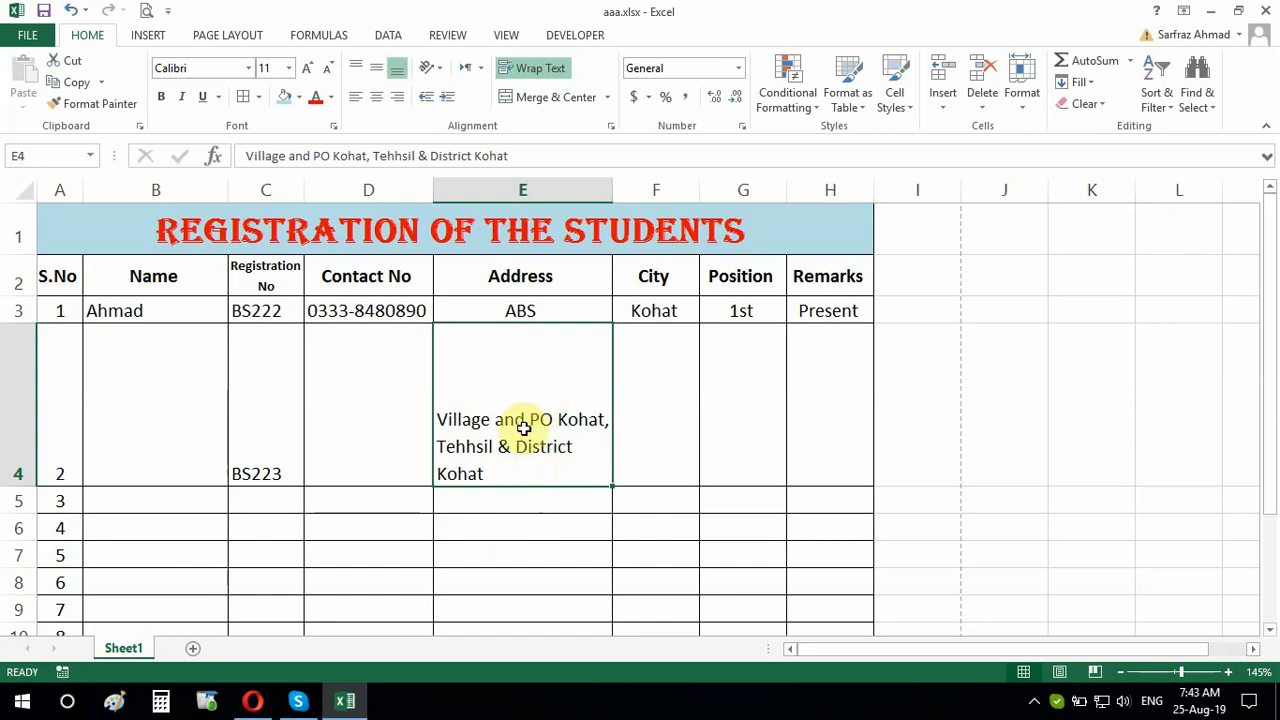
Centre the E4 address and BS223 both horizontally and vertically
left_click(376, 99)
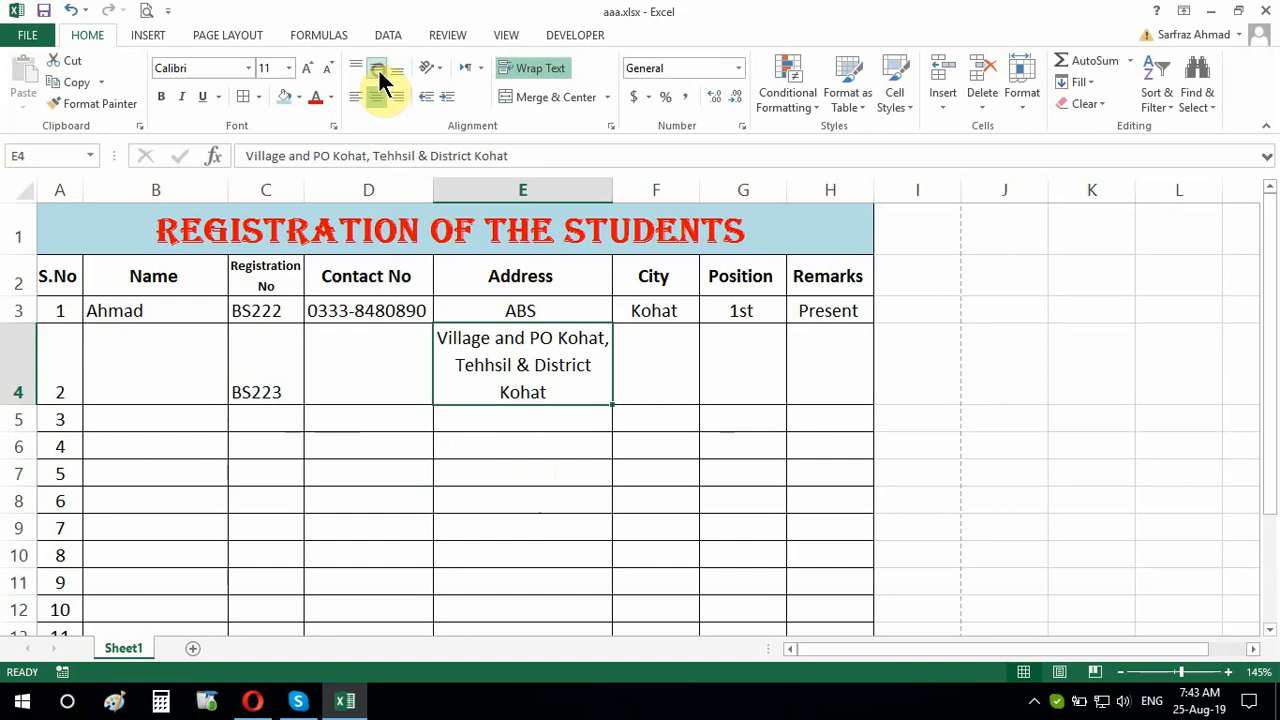
left_click(378, 68)
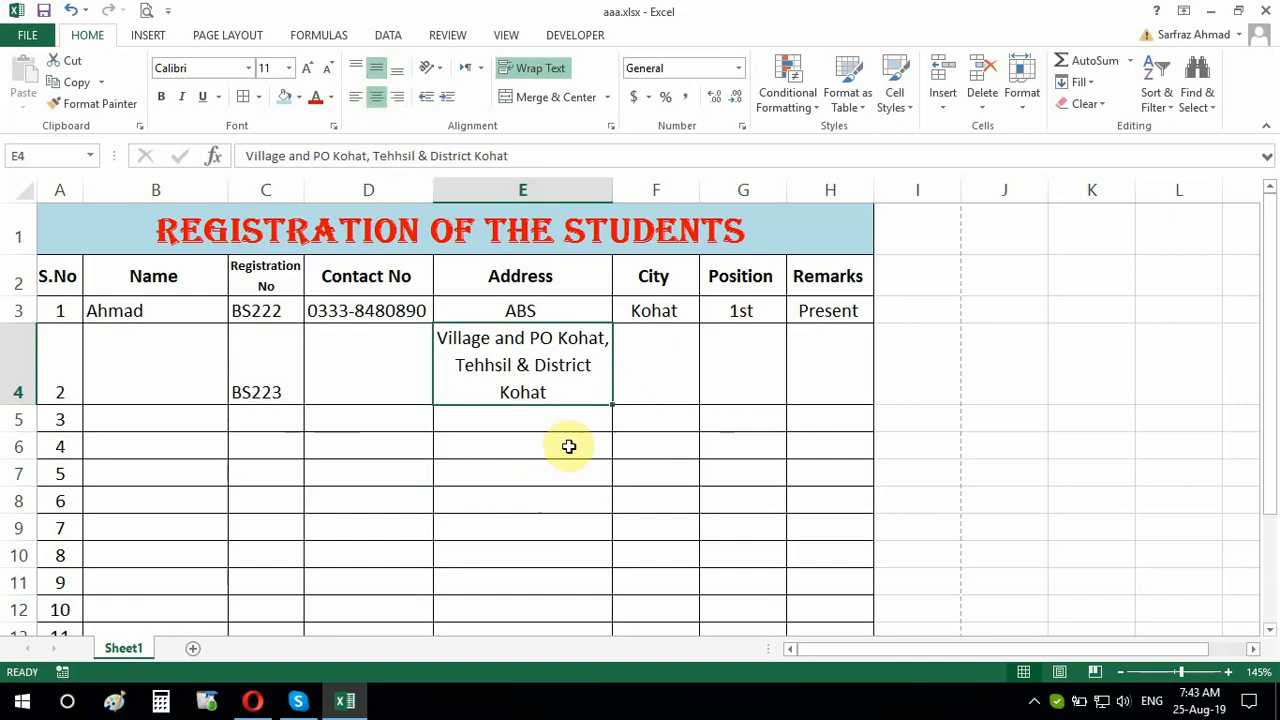
left_click(275, 388)
left_click(379, 68)
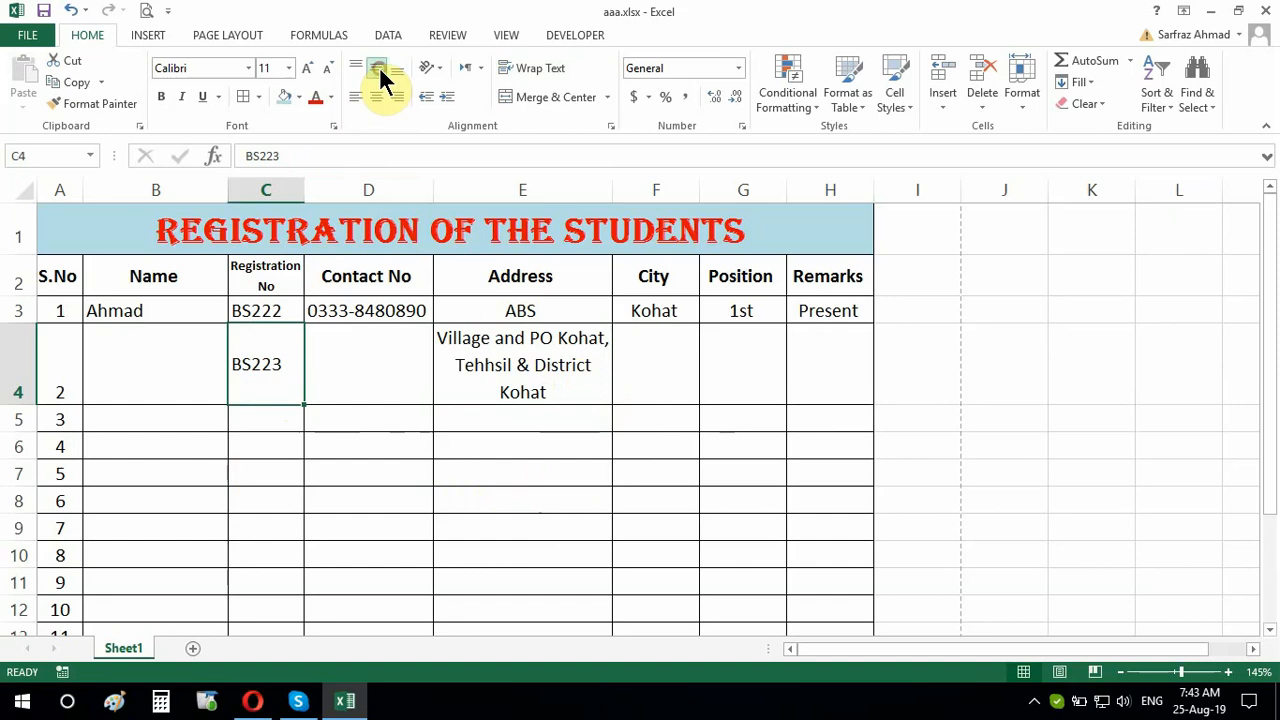
left_click(373, 93)
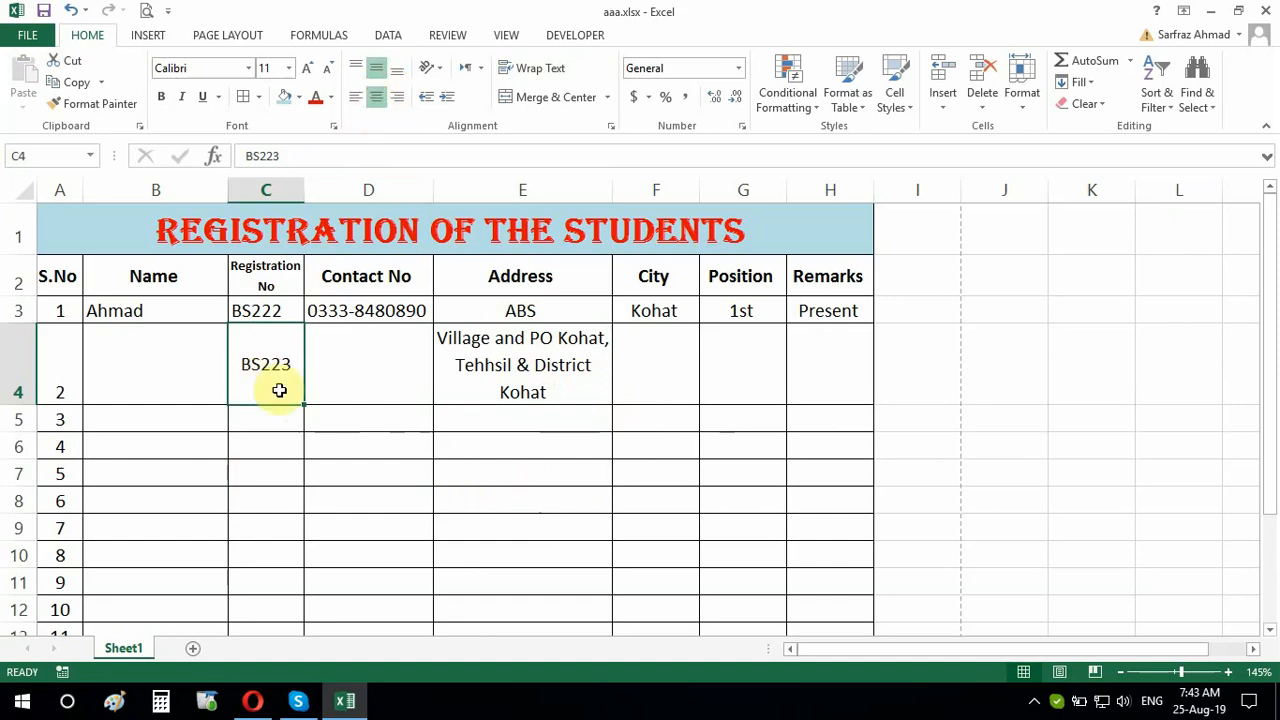
Centre BS222 horizontally and resize row 4 to fit the wrapped address
left_click(272, 306)
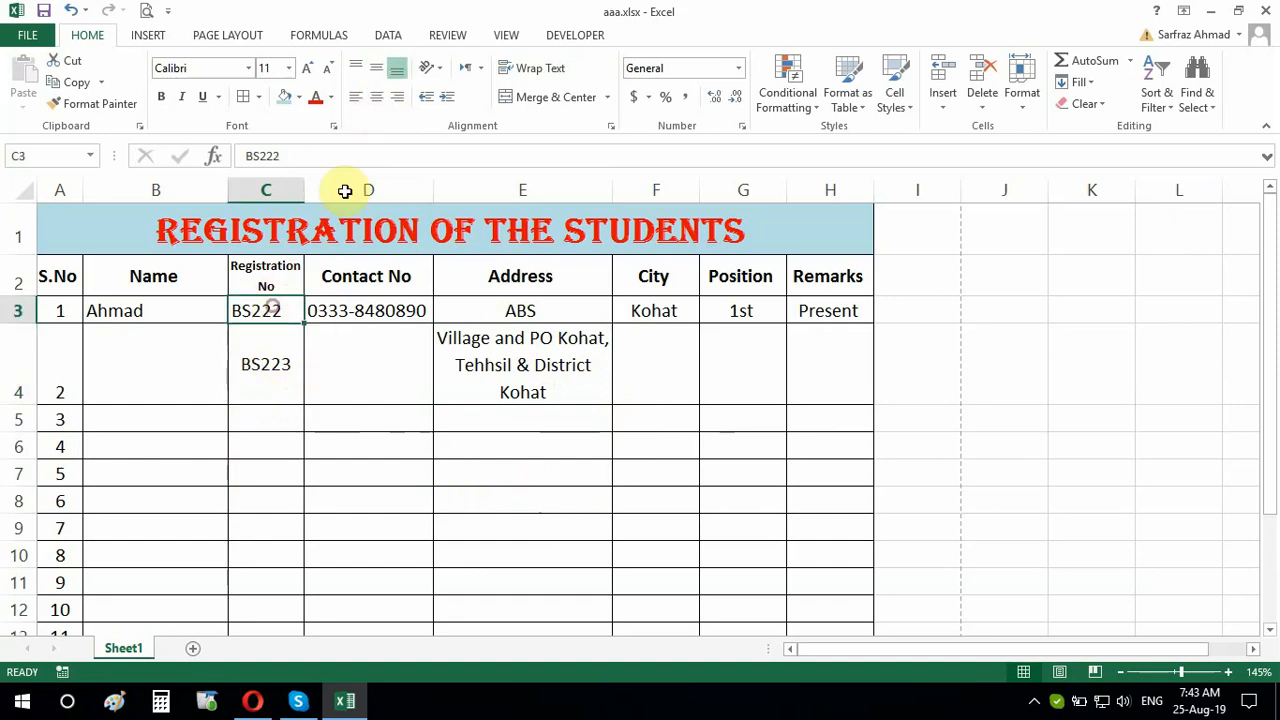
left_click(376, 97)
left_click(390, 378)
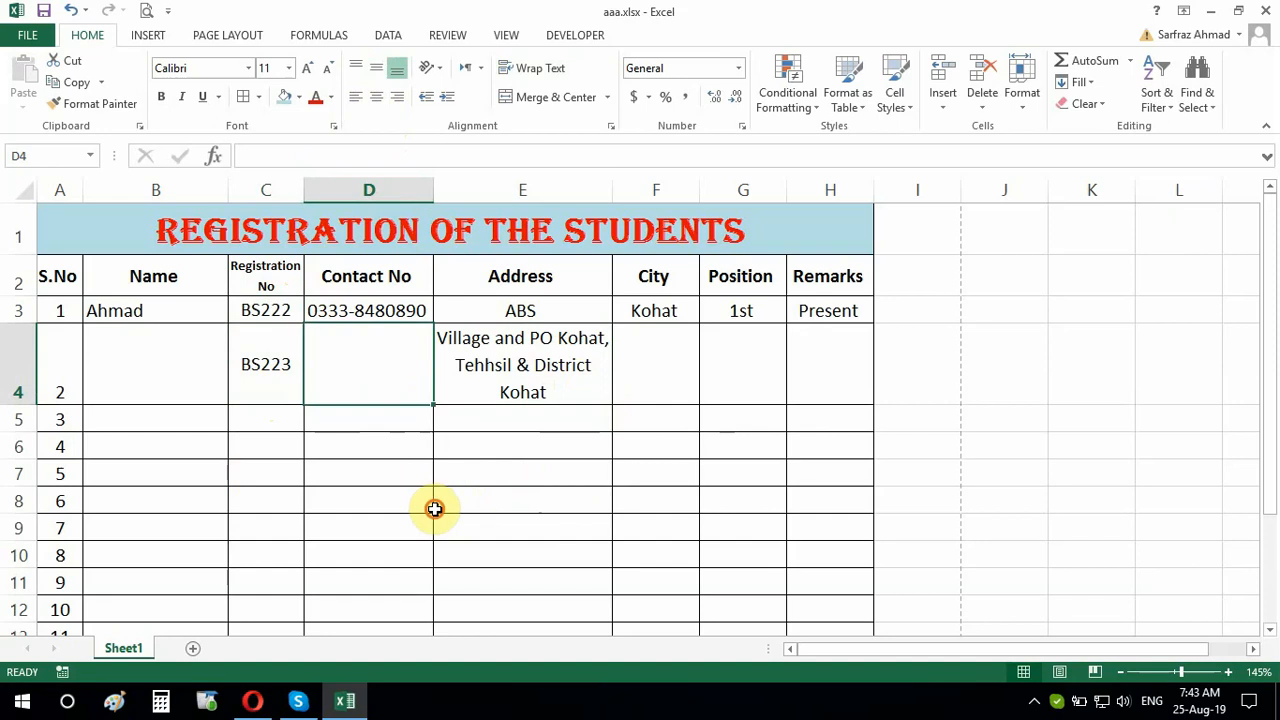
left_click(435, 509)
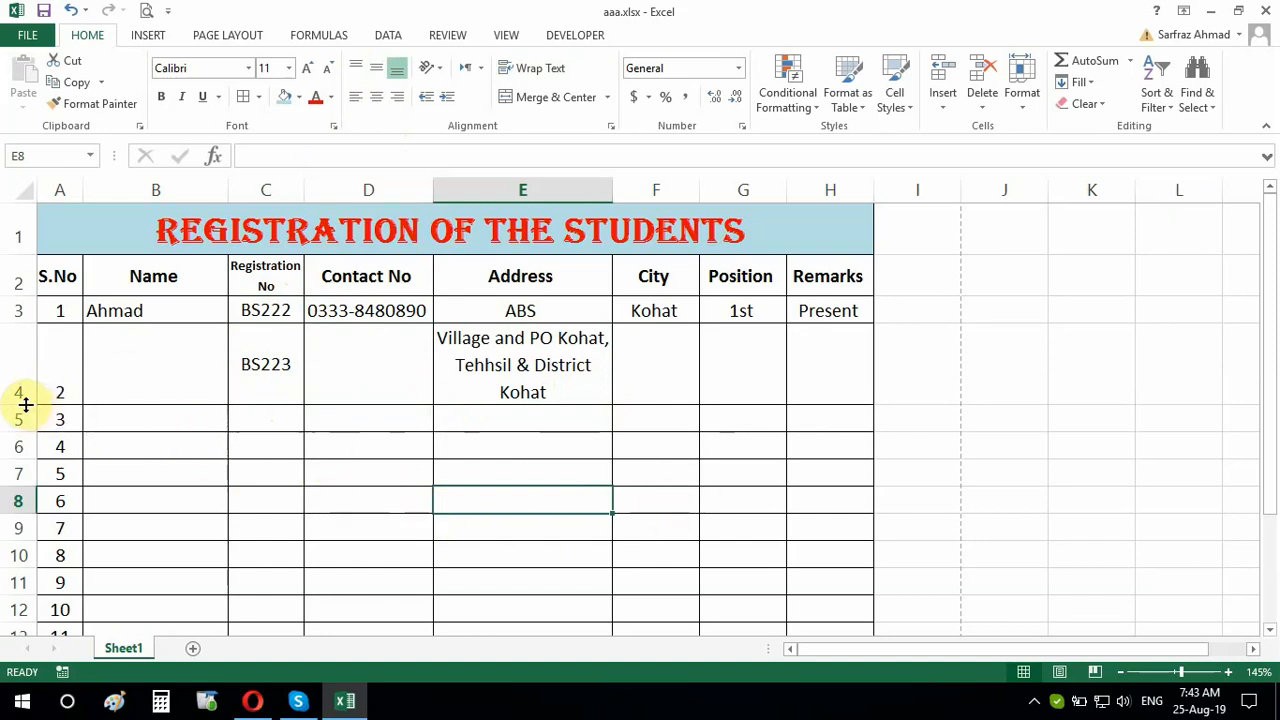
mouse_move(25, 404)
left_mouse_down()
mouse_move(25, 457)
mouse_move(31, 401)
left_mouse_up()
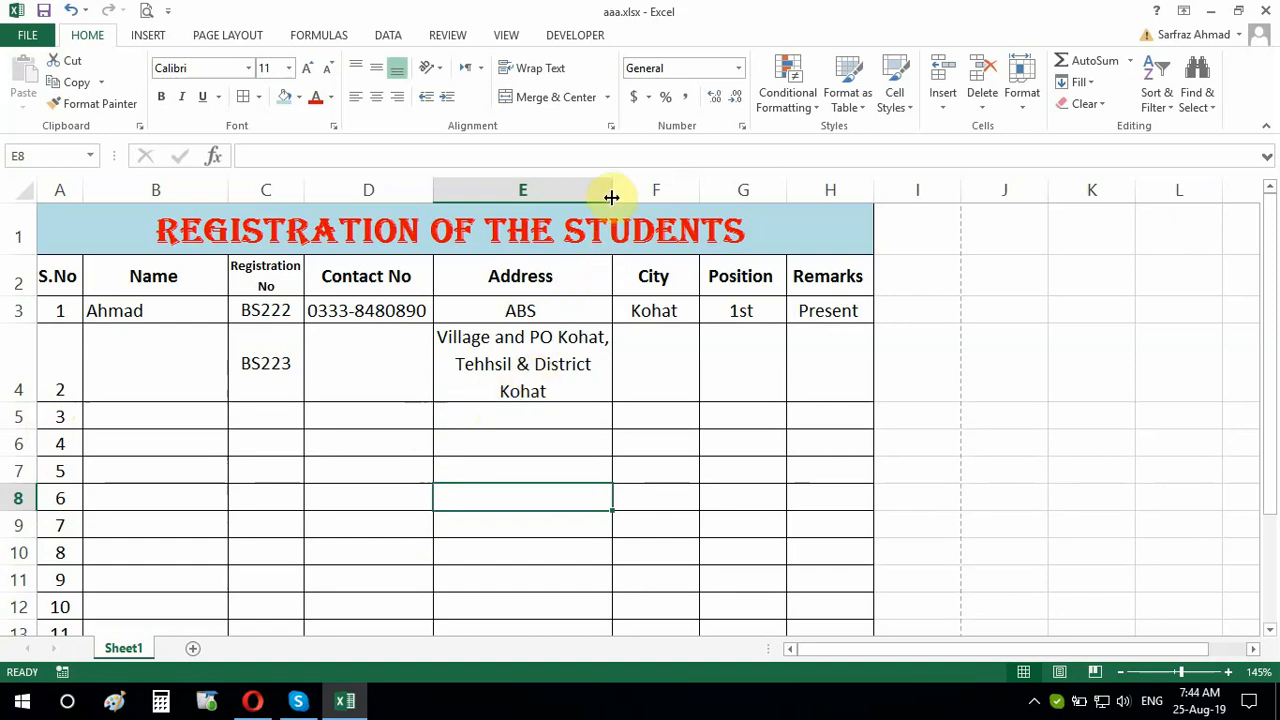
Switch the E4 address from Wrap text to Shrink to fit and readjust column E's width
left_click(514, 356)
right_click(518, 362)
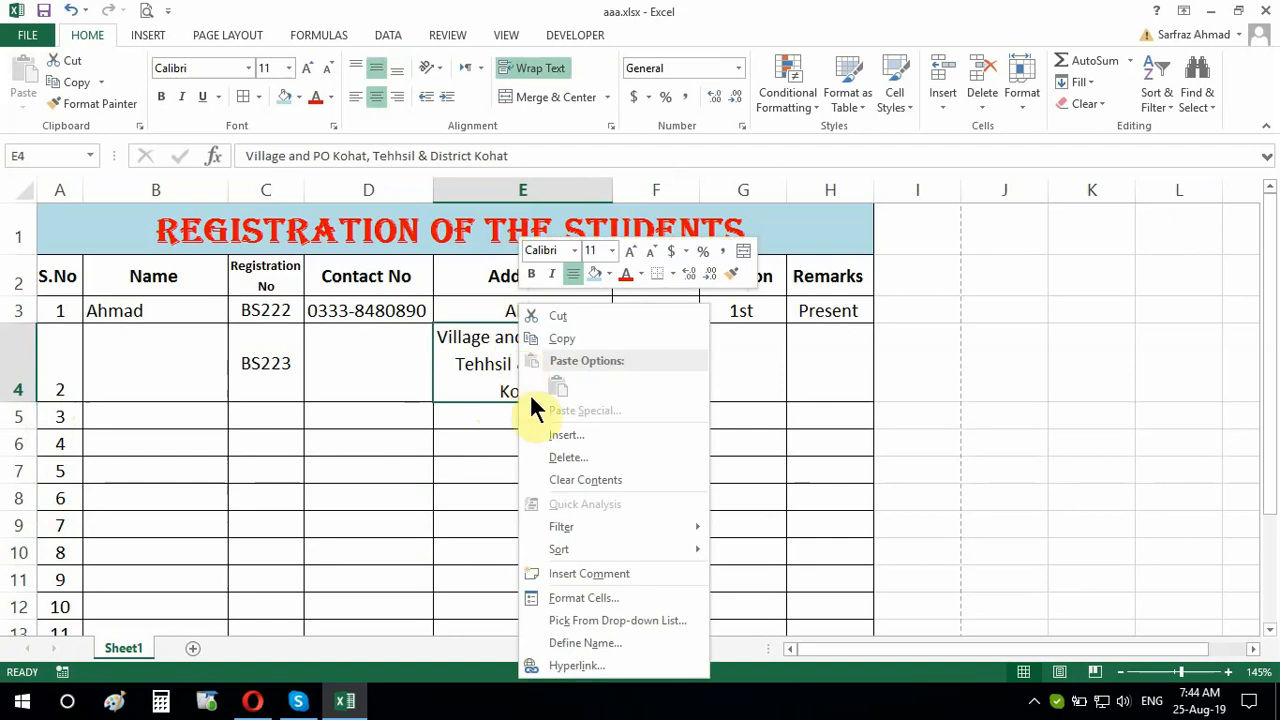
left_click(600, 597)
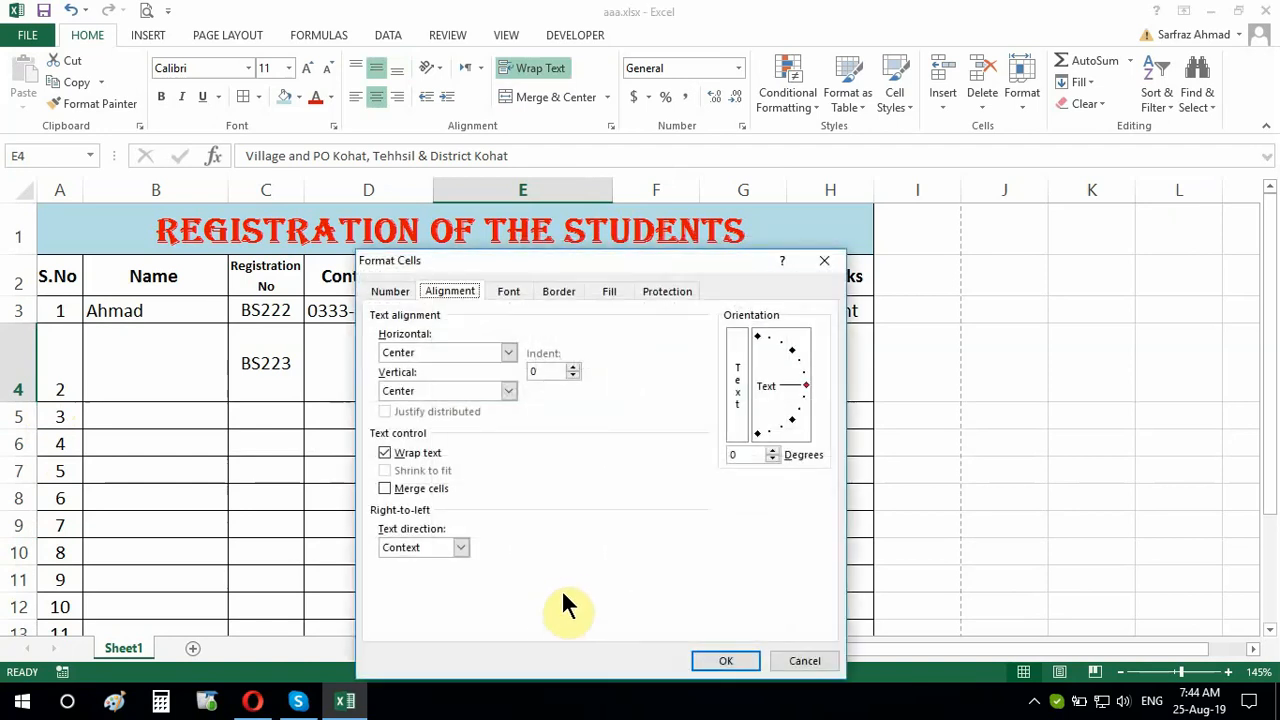
left_click(386, 453)
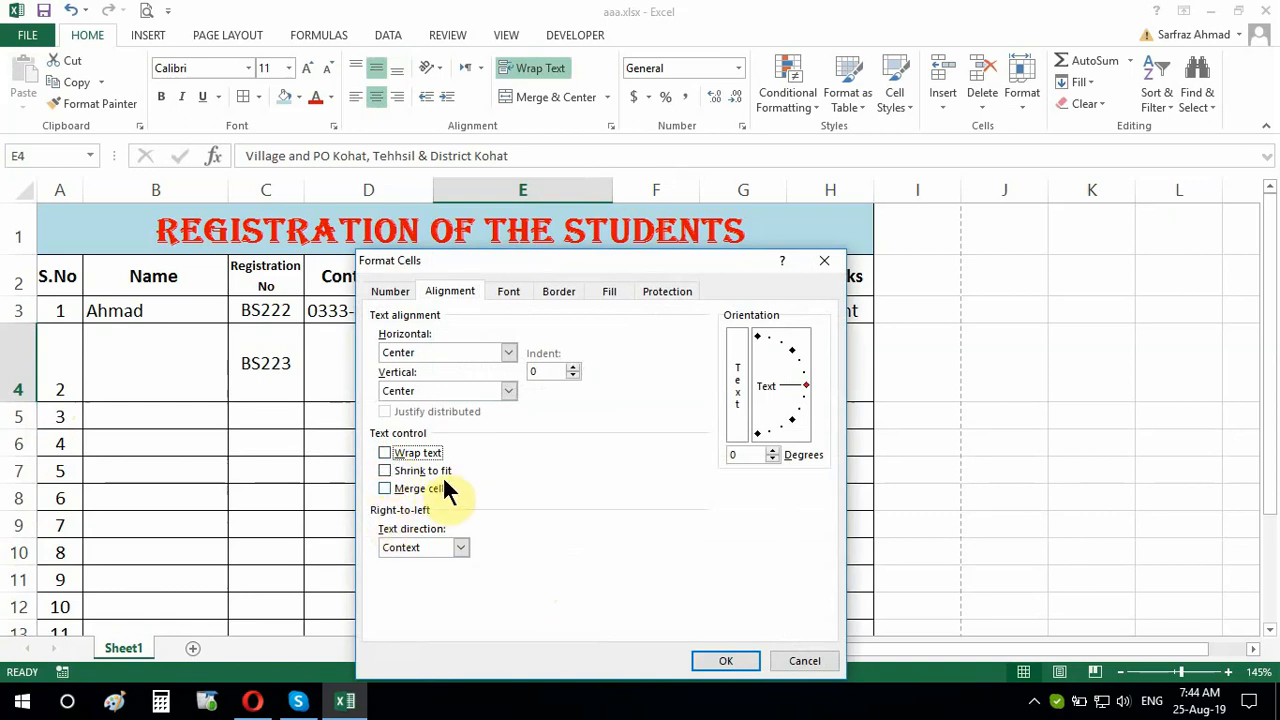
left_click(385, 471)
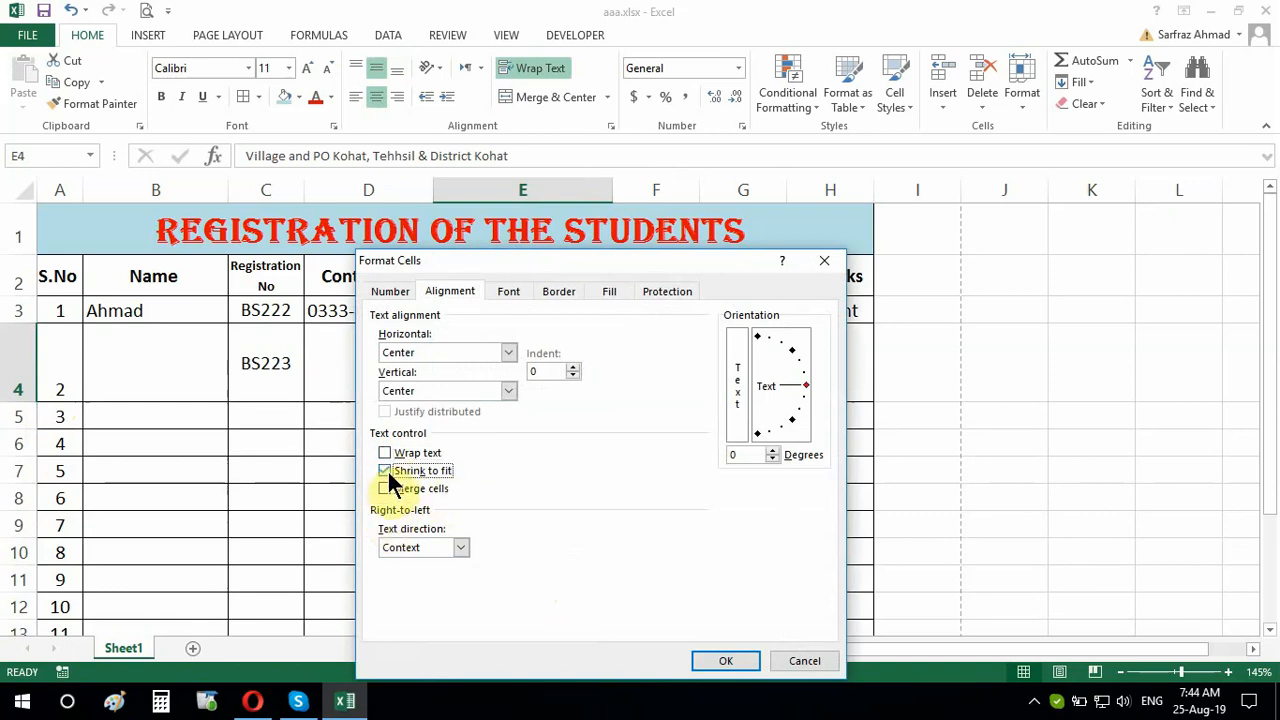
left_click(720, 661)
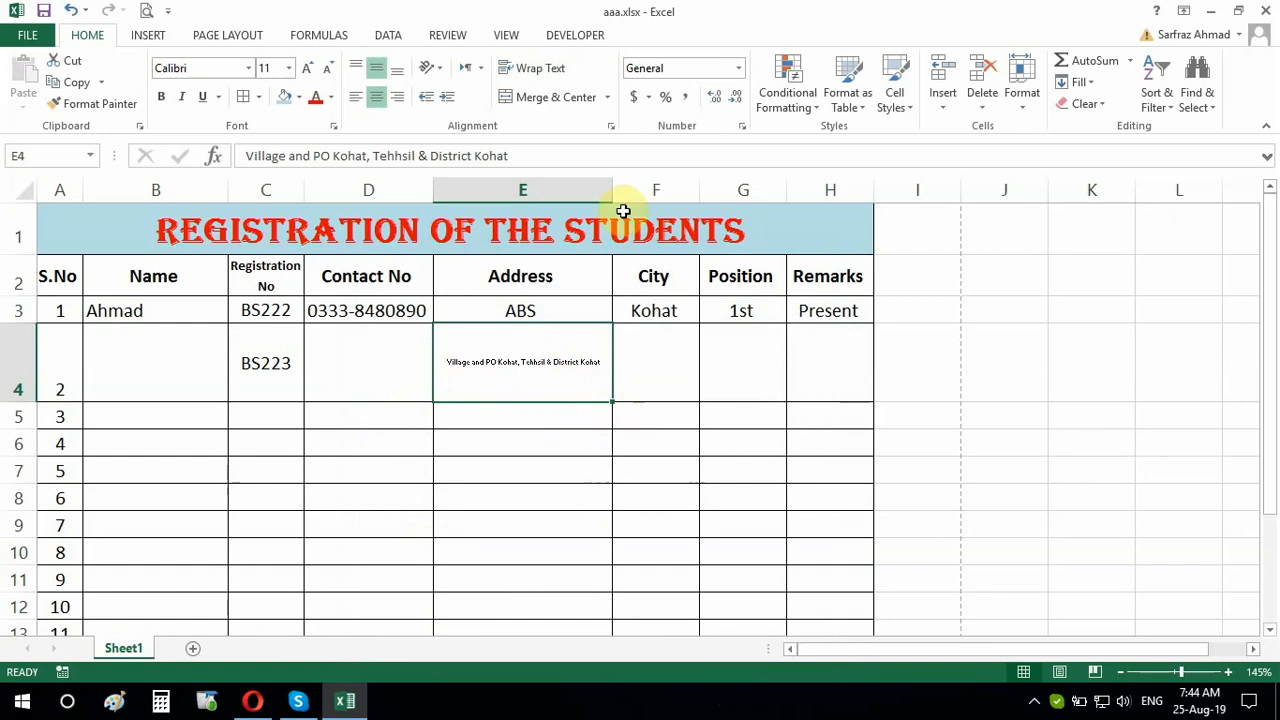
left_click_drag(612, 192, 526, 192)
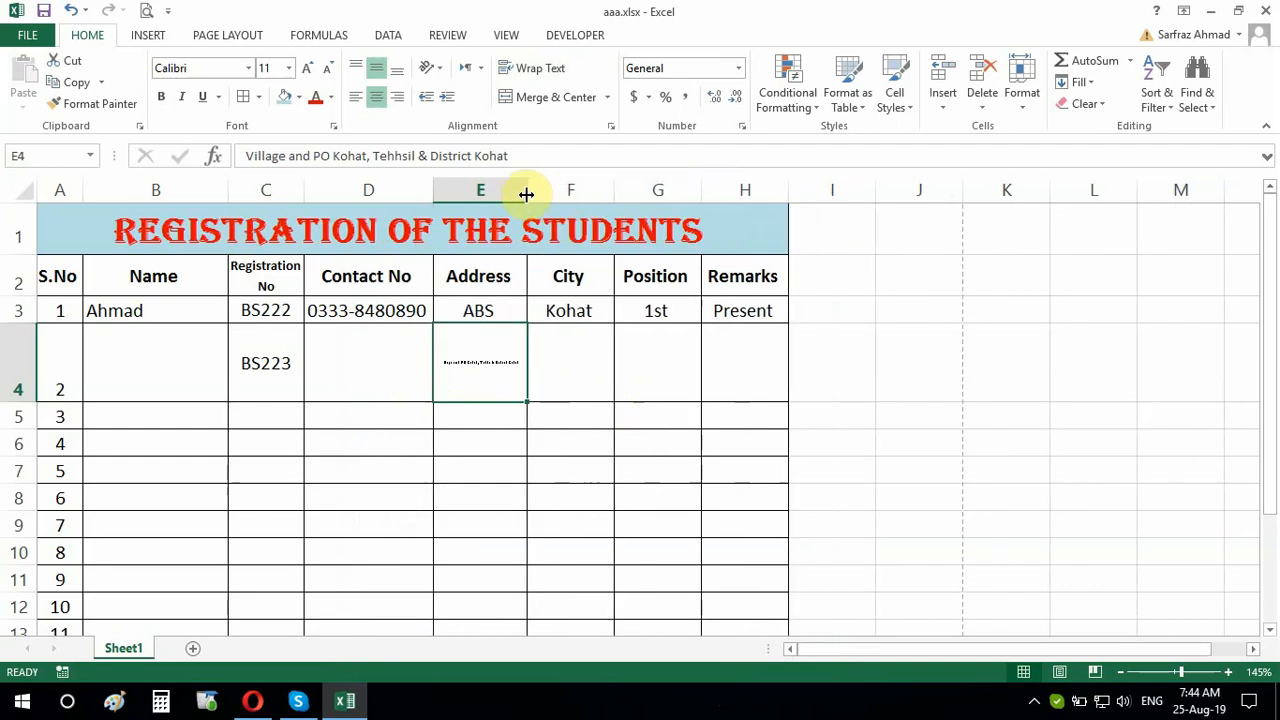
left_click_drag(526, 193, 631, 195)
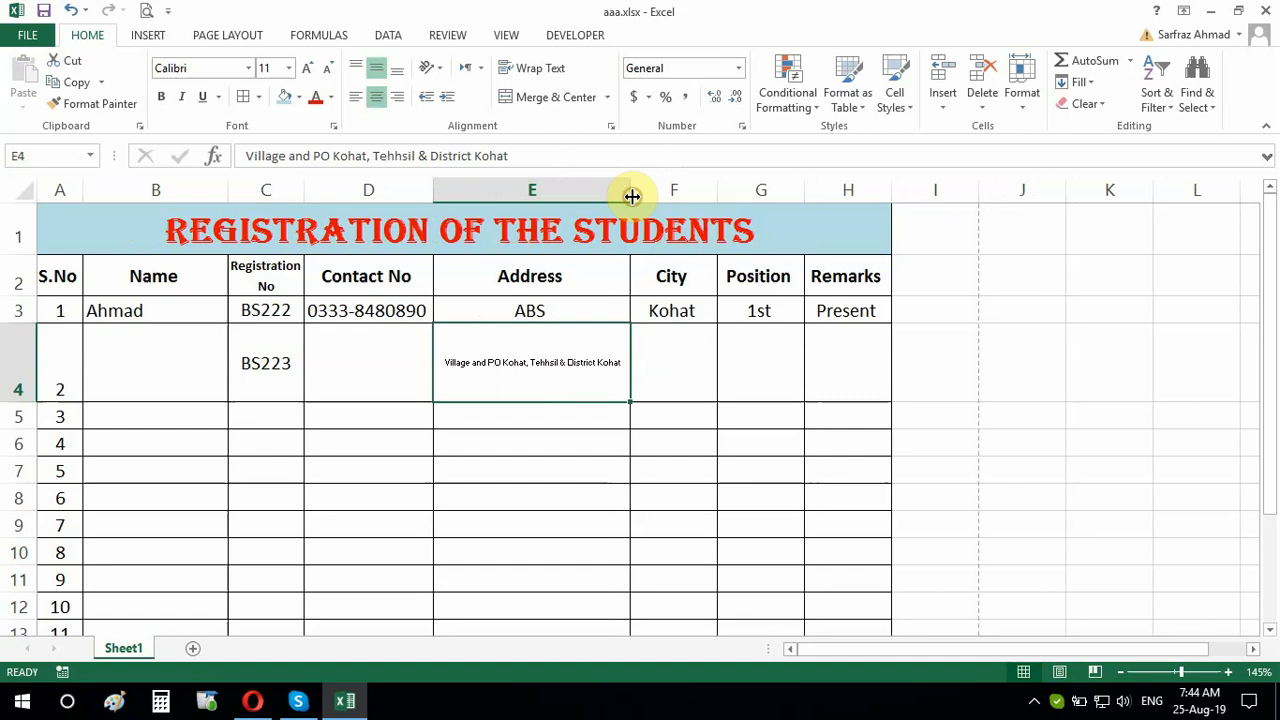
Turn Wrap text back on for the E4 address
right_click(528, 371)
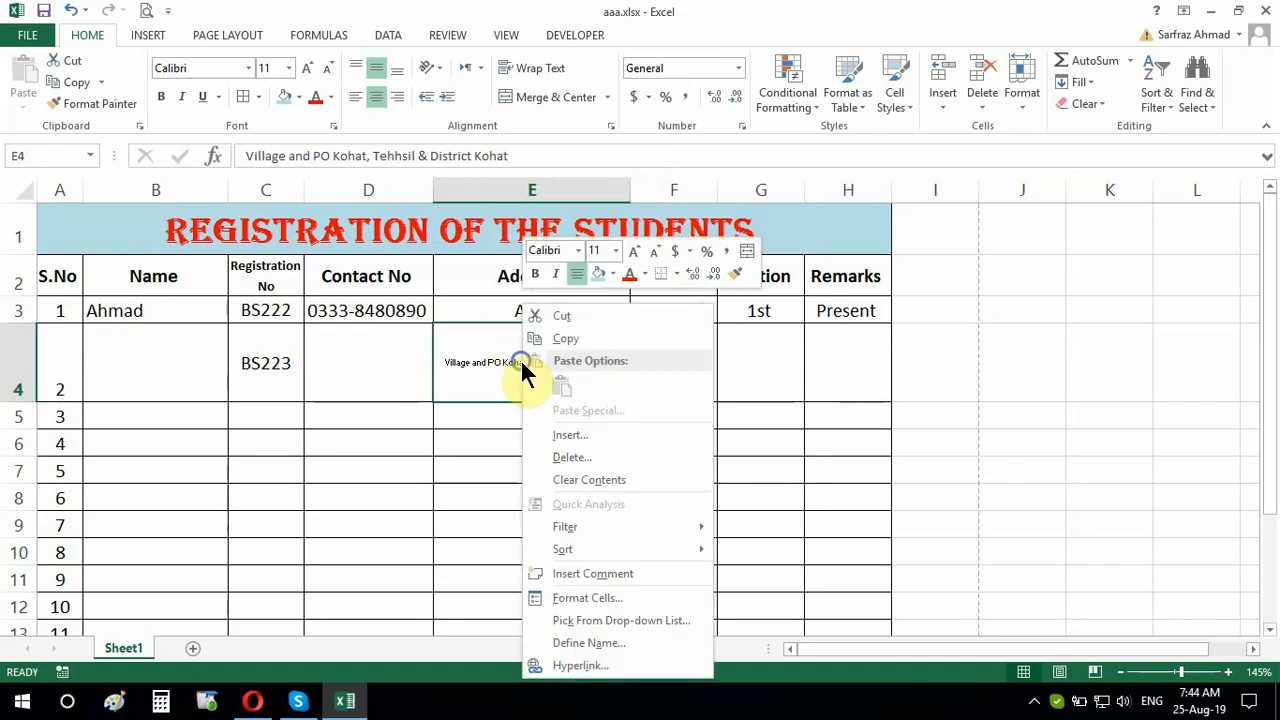
left_click(631, 598)
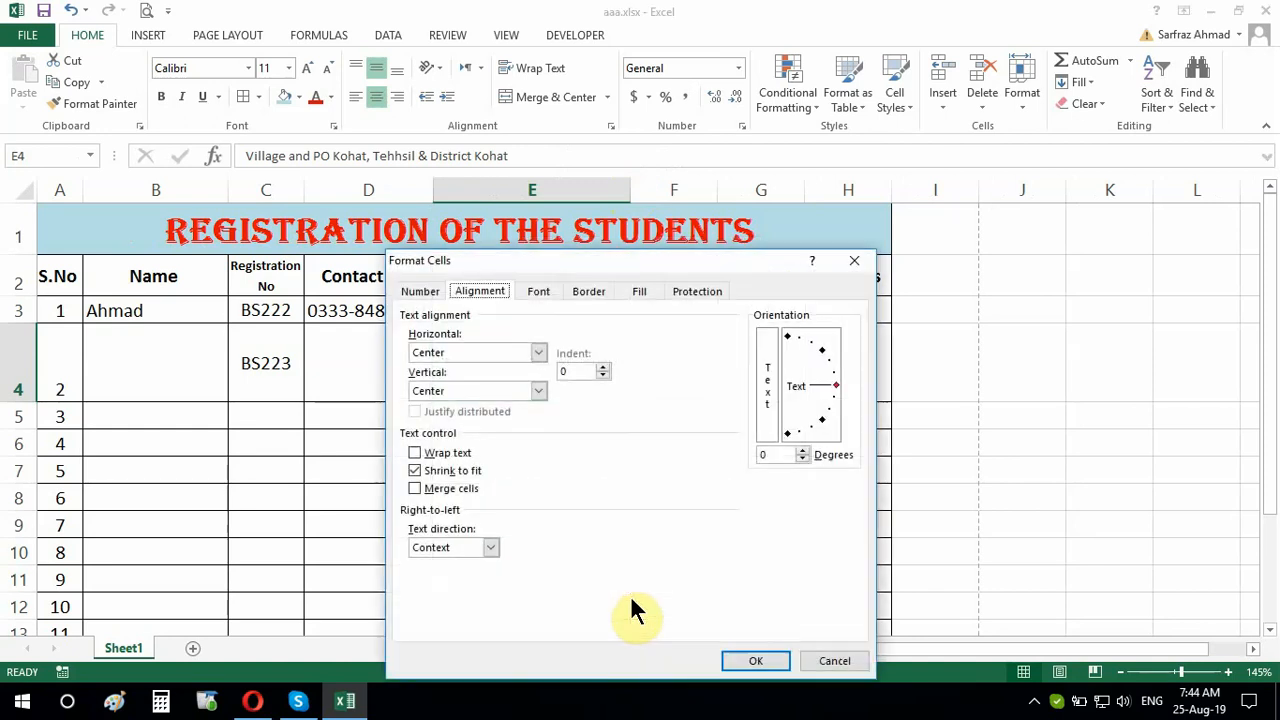
left_click(414, 453)
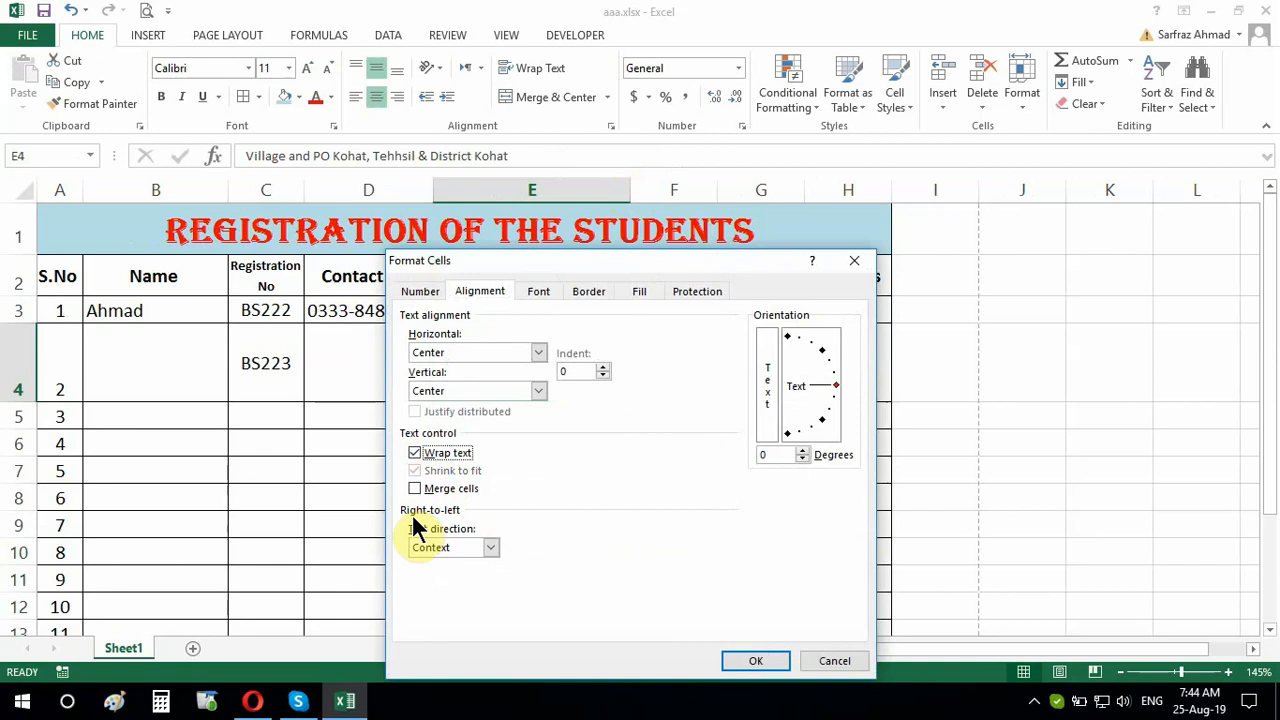
left_click(752, 651)
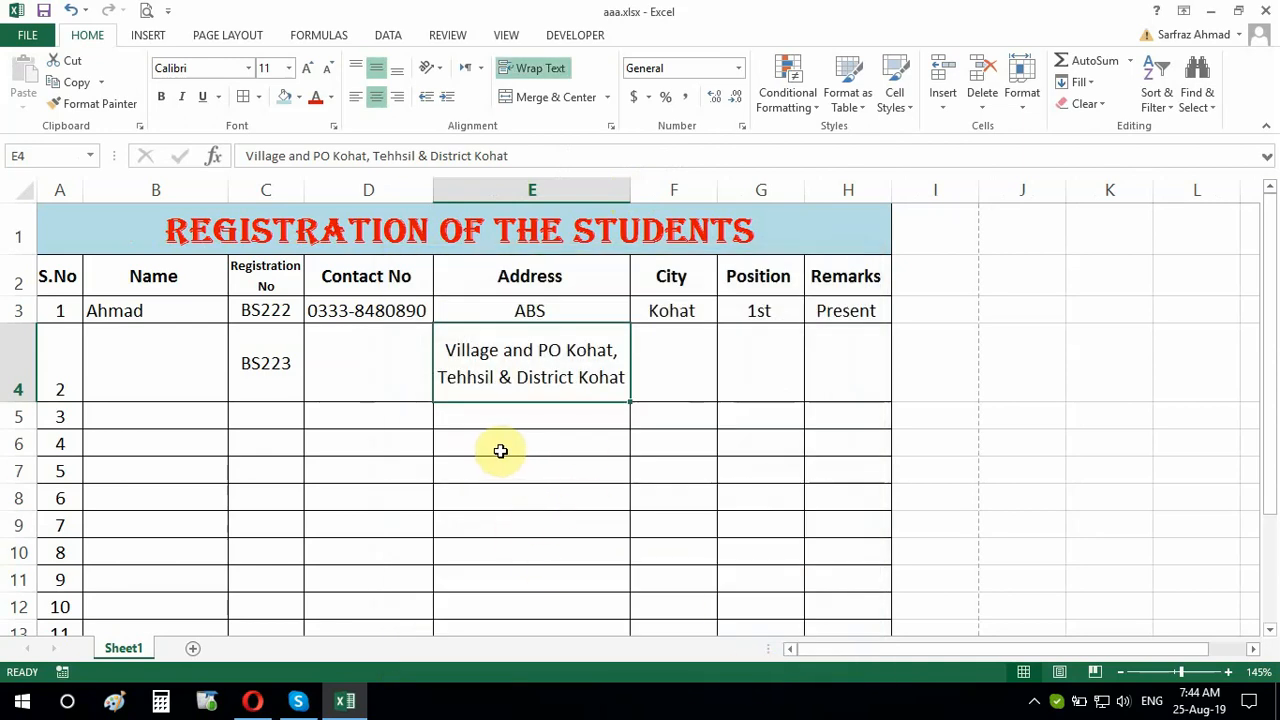
Enlarge the address font to 14, deepen row 4 to show all lines, and preview printing
left_click(308, 69)
left_click(308, 69)
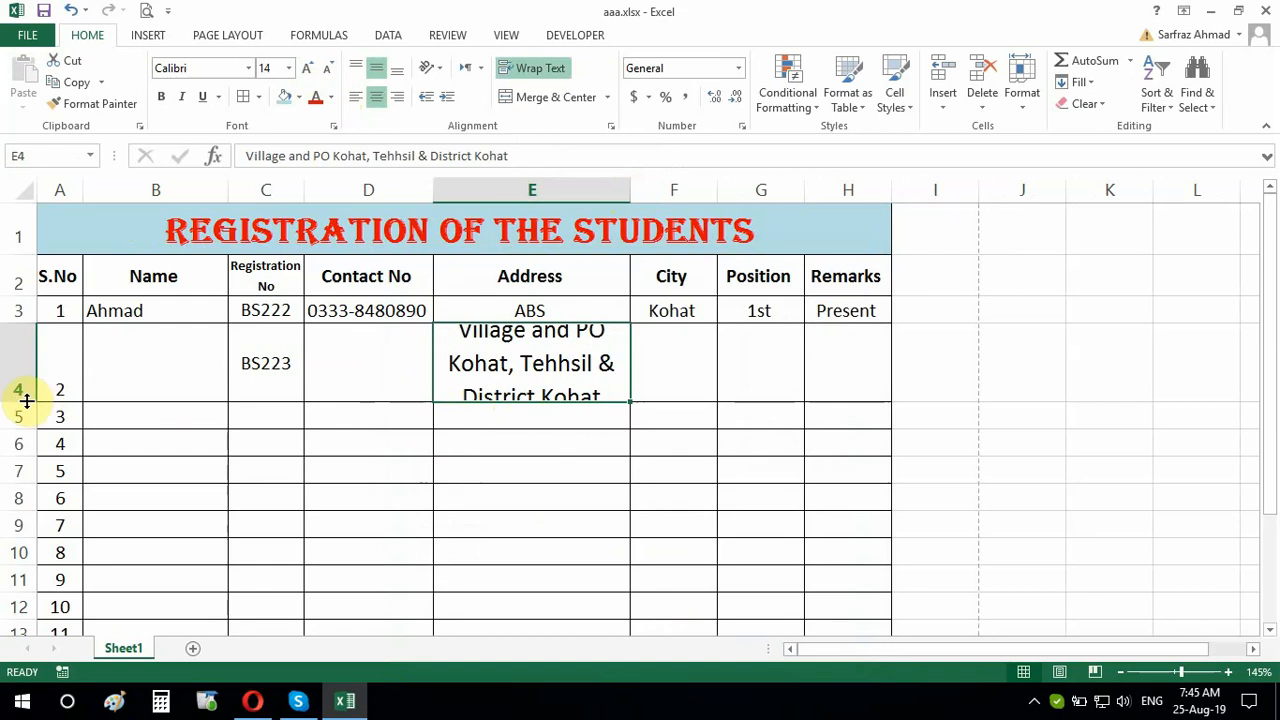
left_click_drag(22, 401, 21, 424)
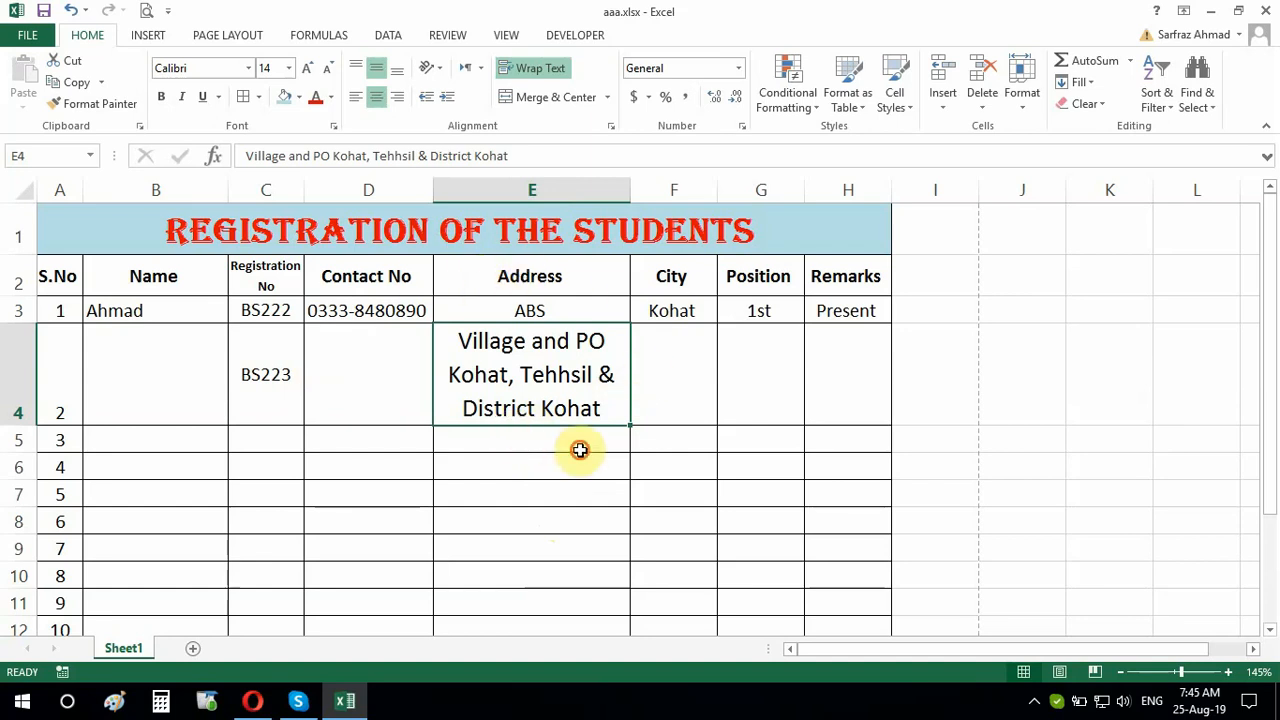
left_click(146, 11)
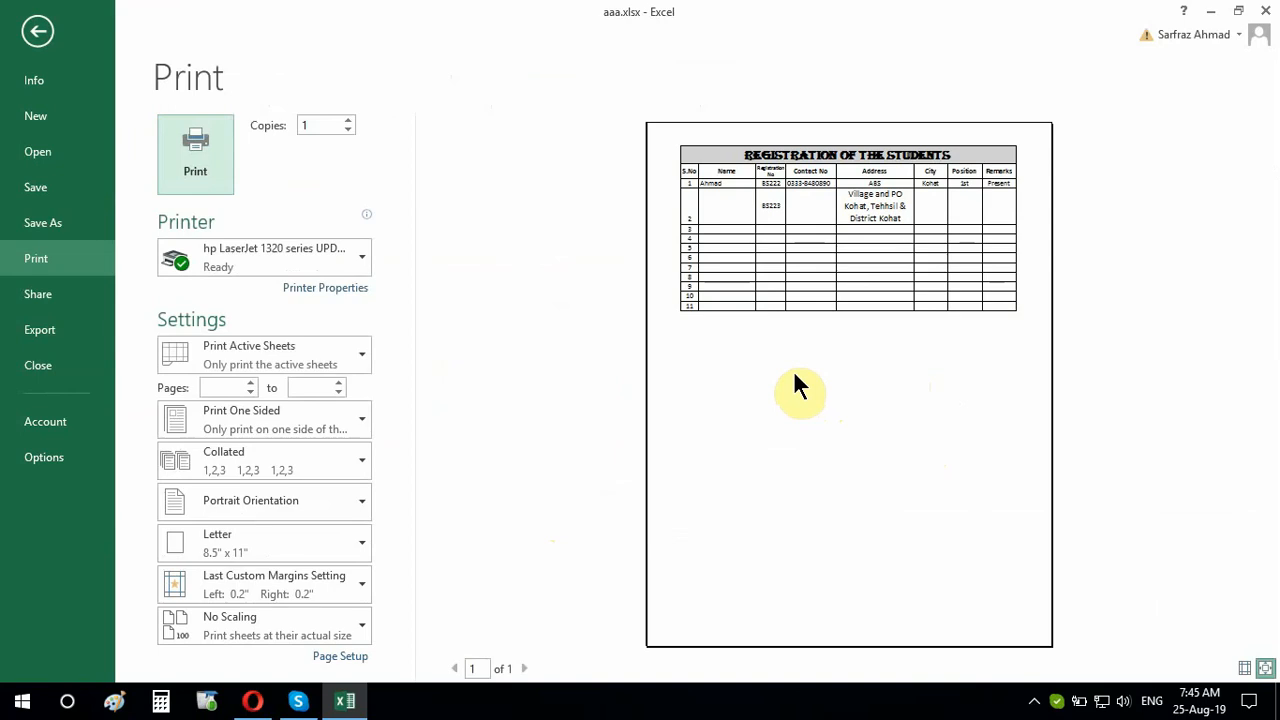
left_click(38, 31)
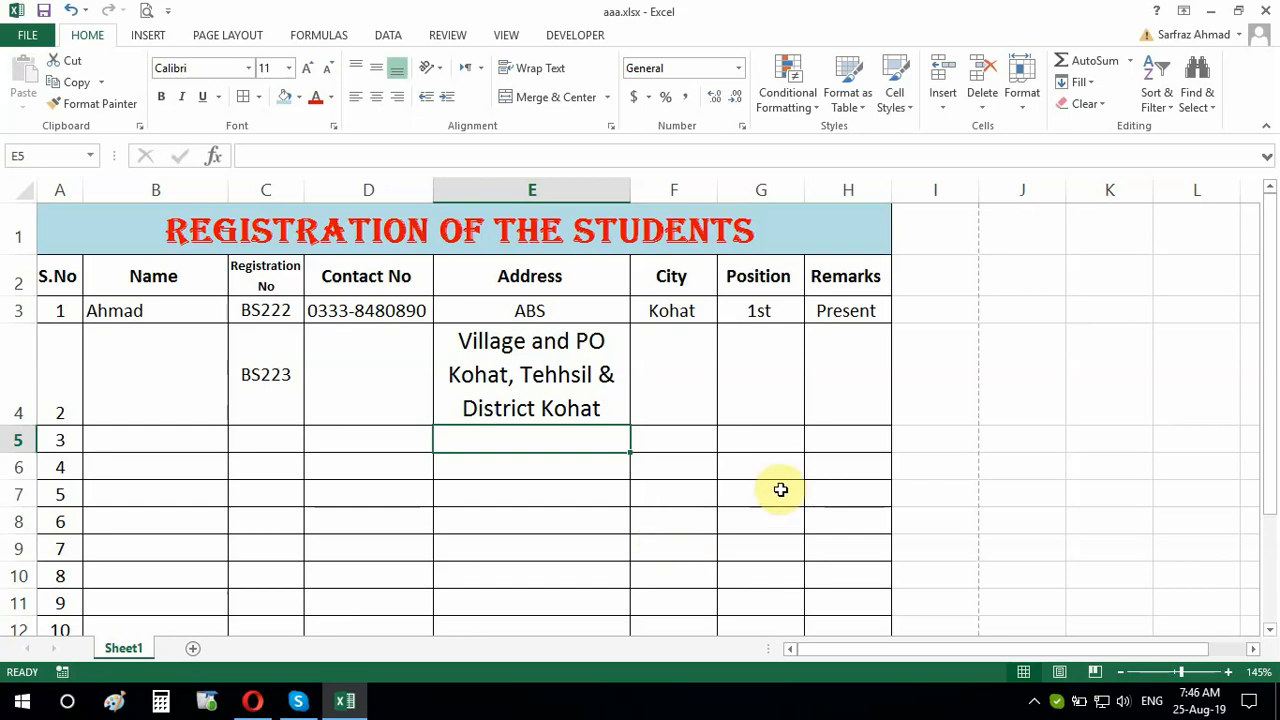
Close Excel without saving aaa.xlsx, then open the recording tool's tray menu
left_click(1265, 12)
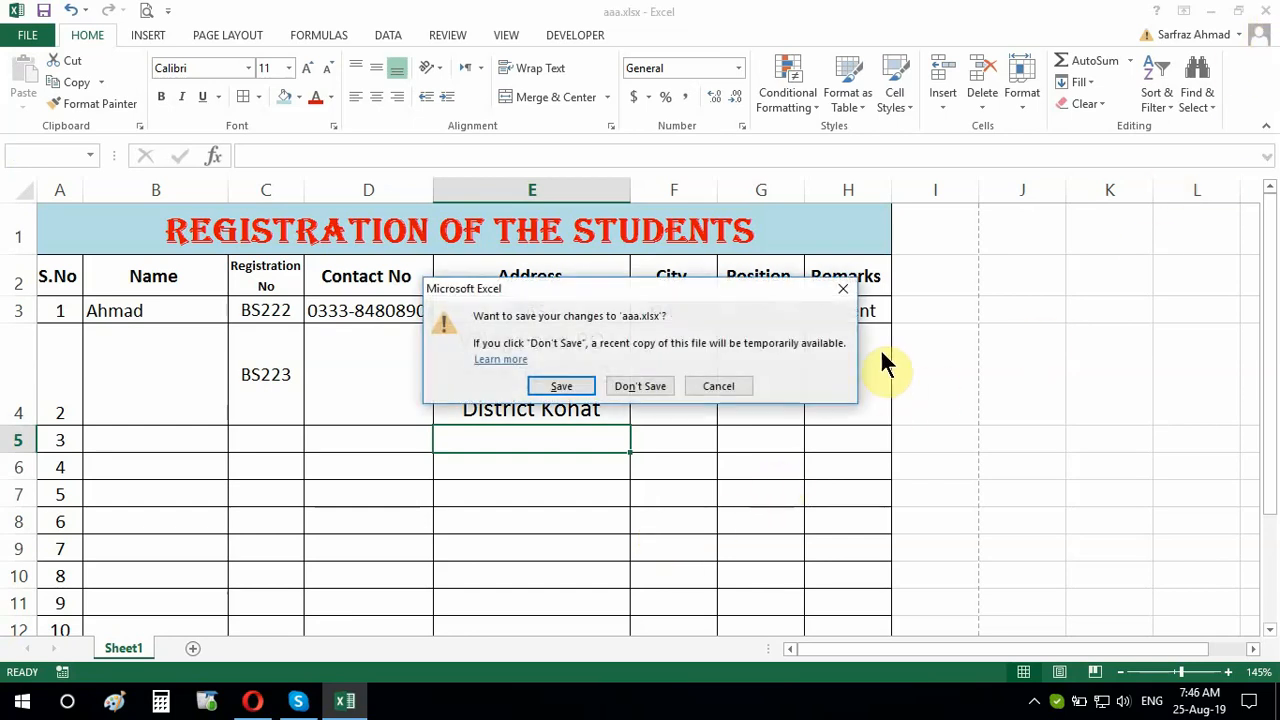
left_click(637, 386)
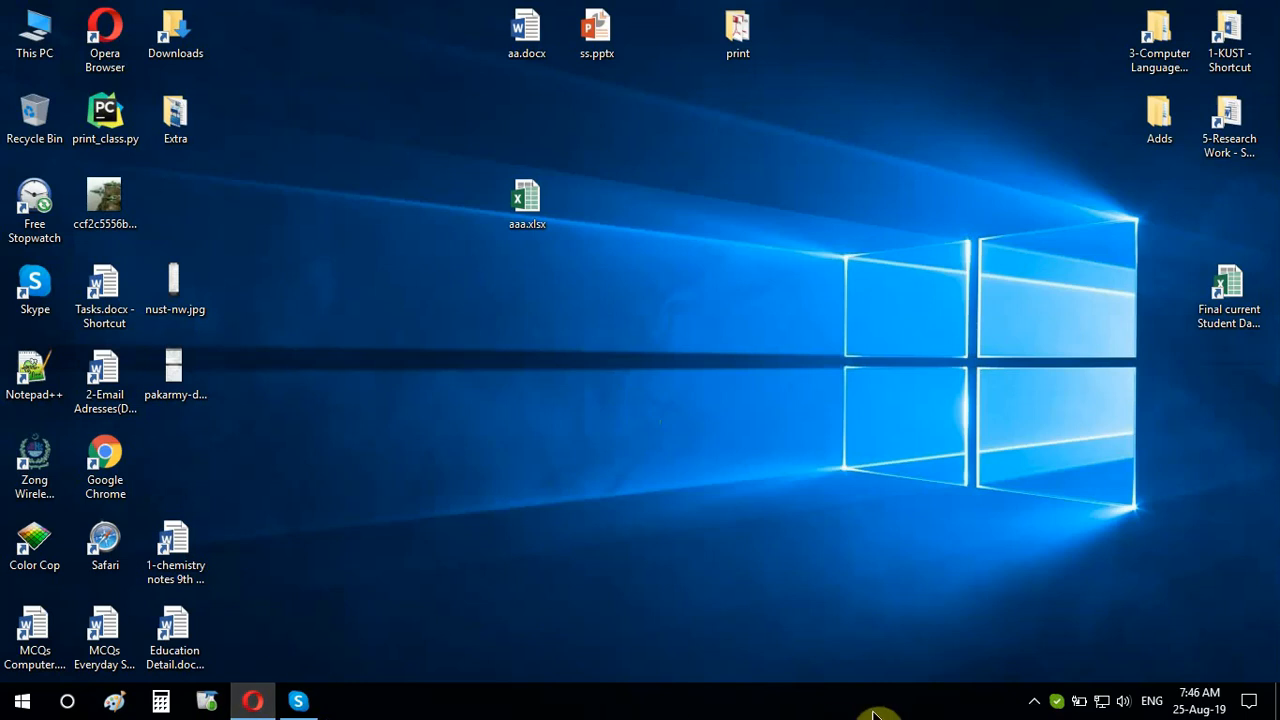
left_click(1035, 701)
right_click(1015, 663)
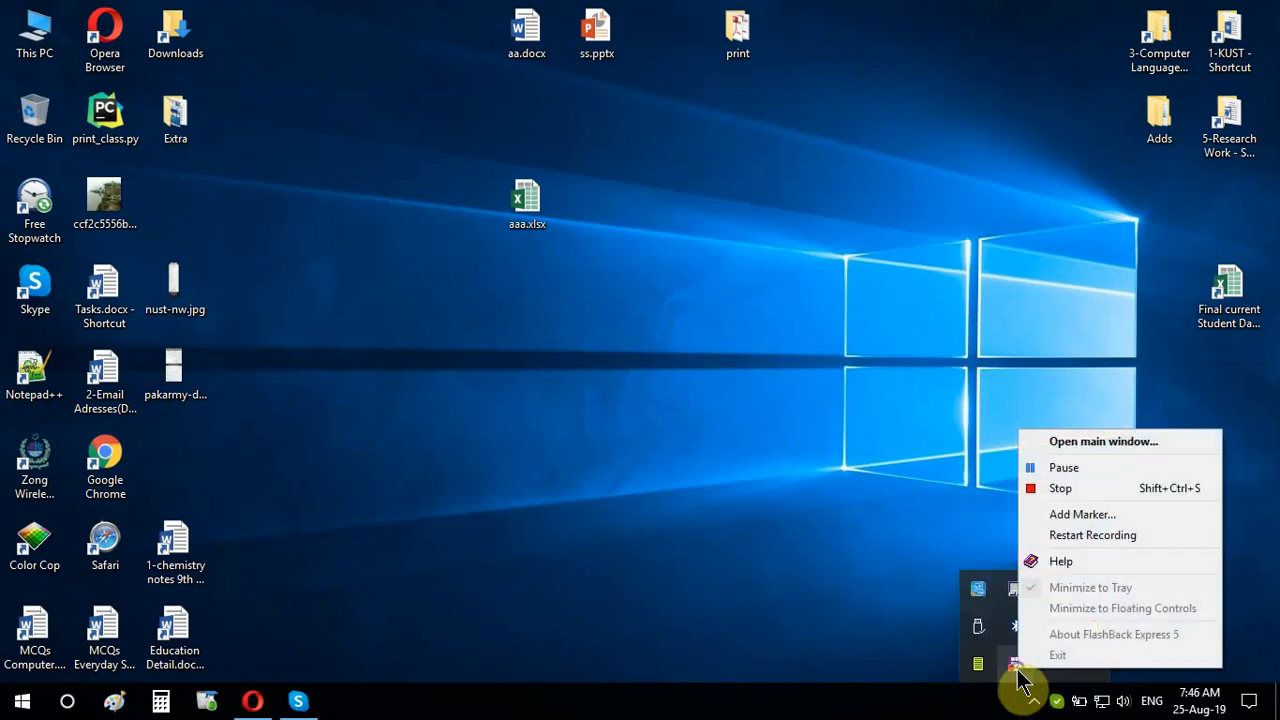